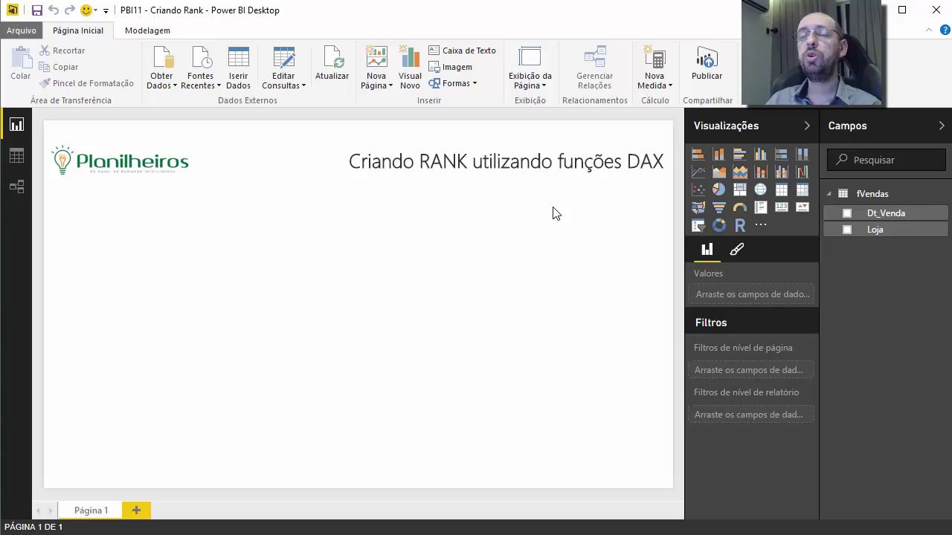
- Examine the fVendas table's columns in the data view, comparing the hidden Quantidade and Valor_Venda columns with the report's field list
left_click(16, 158)
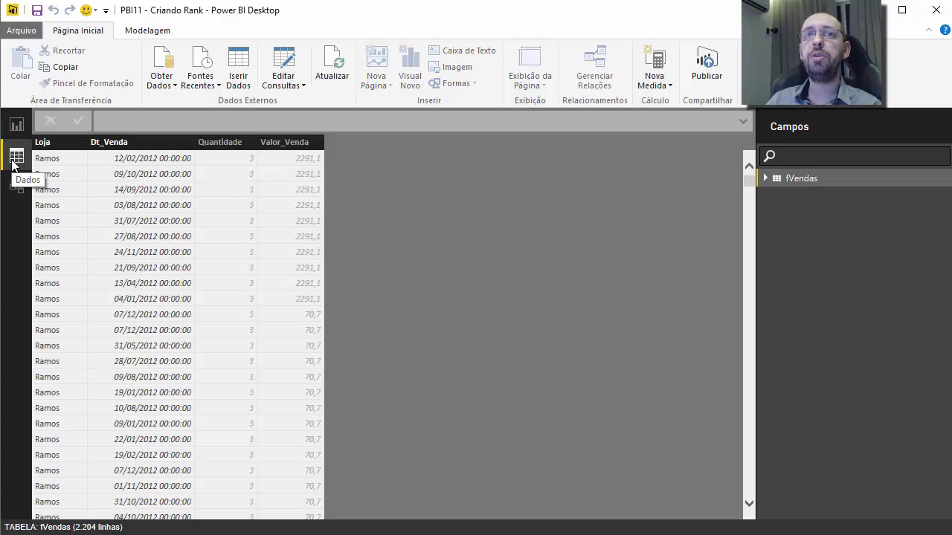
left_click(766, 179)
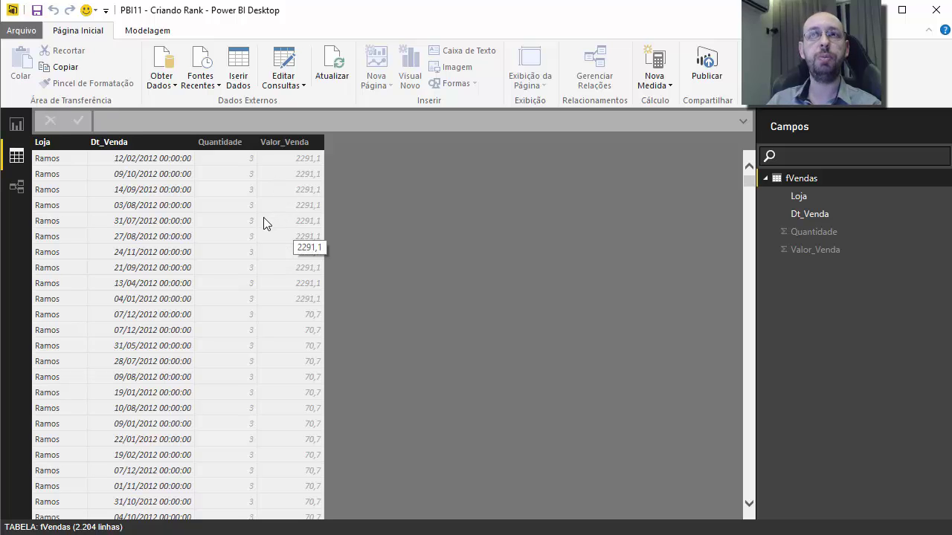
left_click(214, 148)
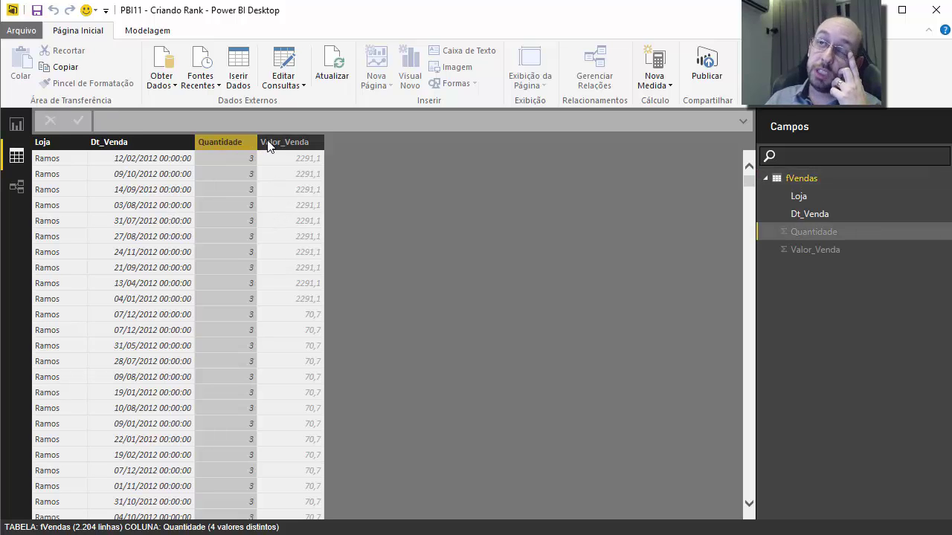
left_click(267, 144)
left_click(214, 146)
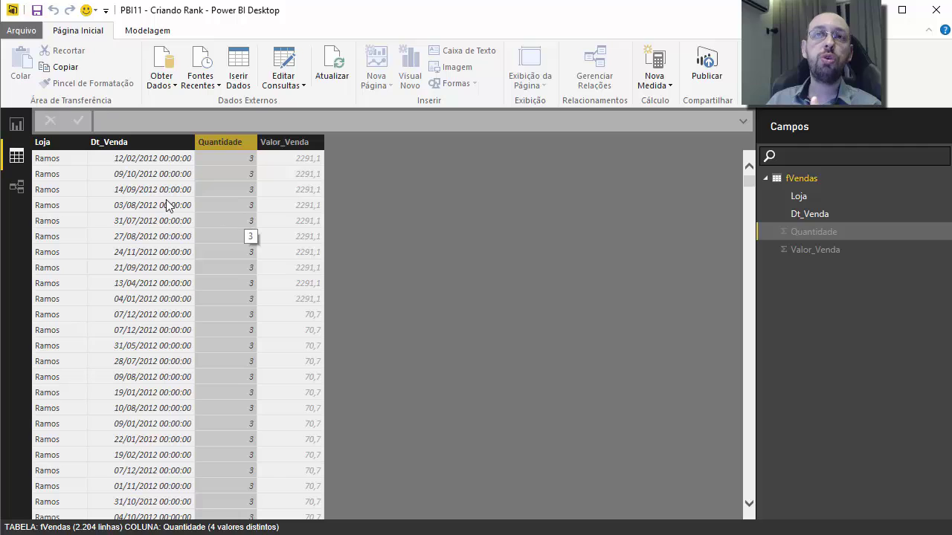
left_click(16, 125)
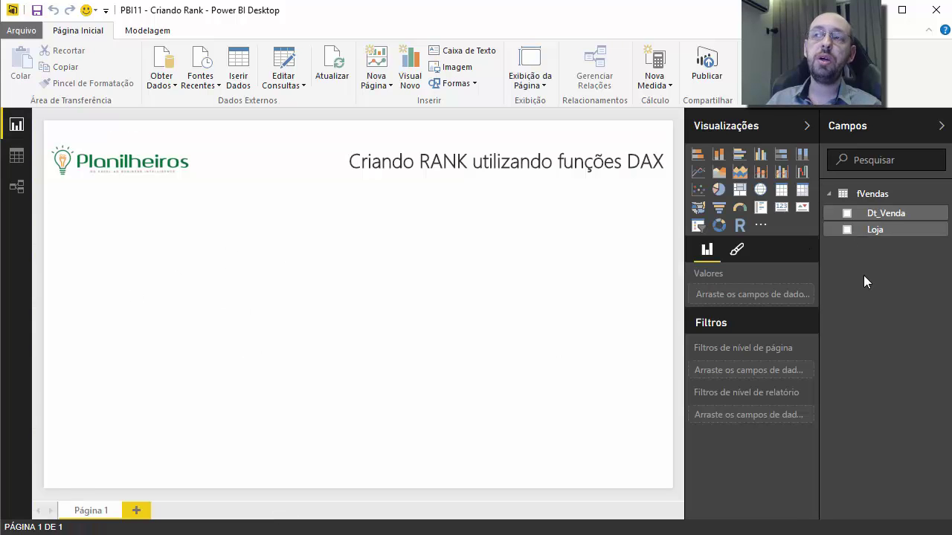
left_click(16, 156)
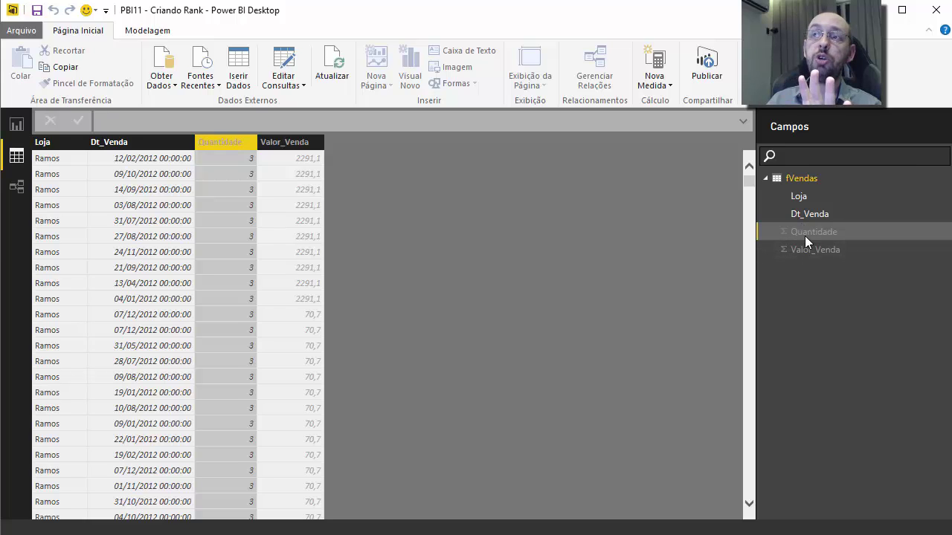
left_click(14, 126)
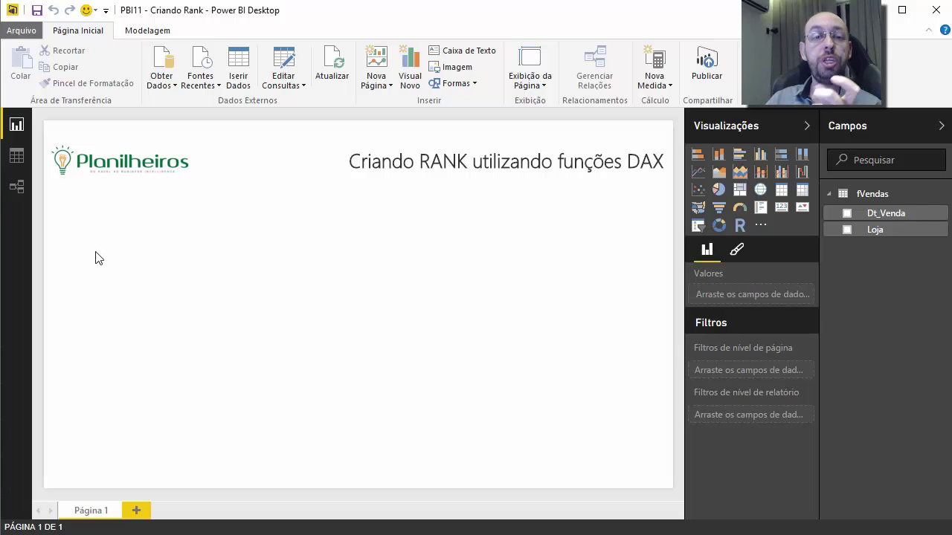
left_click(17, 155)
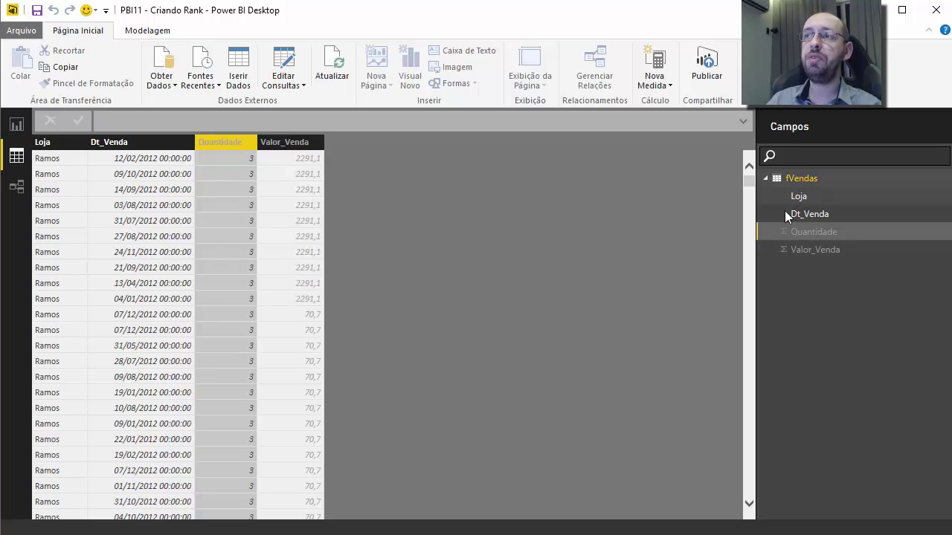
left_click(18, 128)
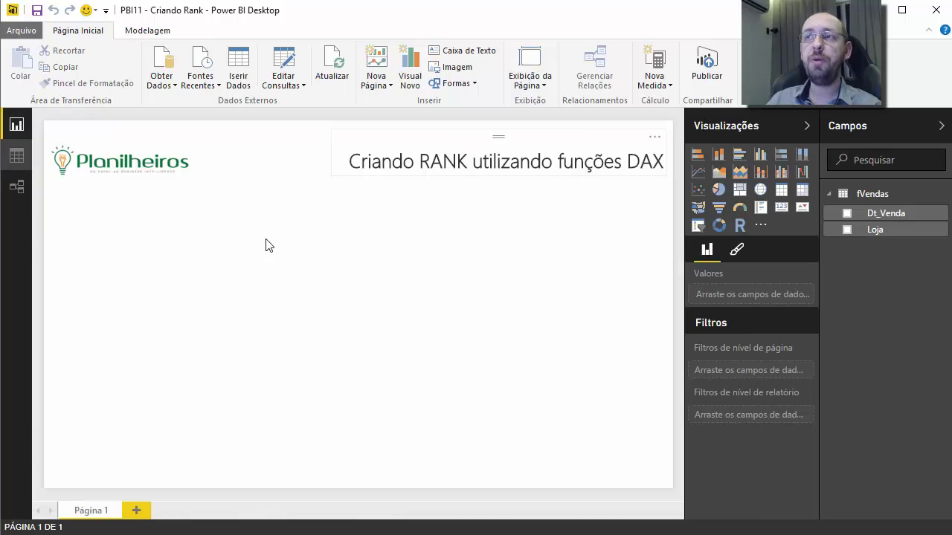
- Create a new measure in the fVendas table and name it Qtde Produtos Vendidos
right_click(867, 197)
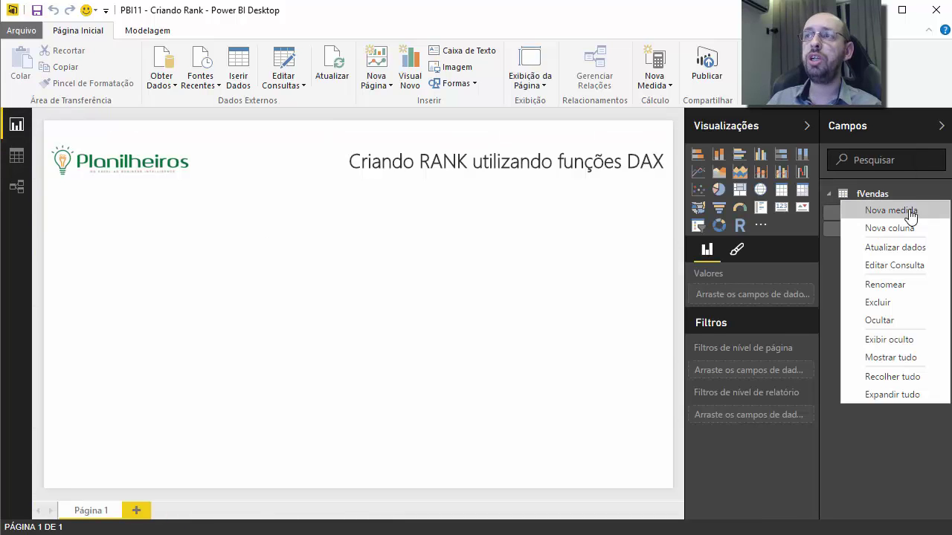
left_click(381, 243)
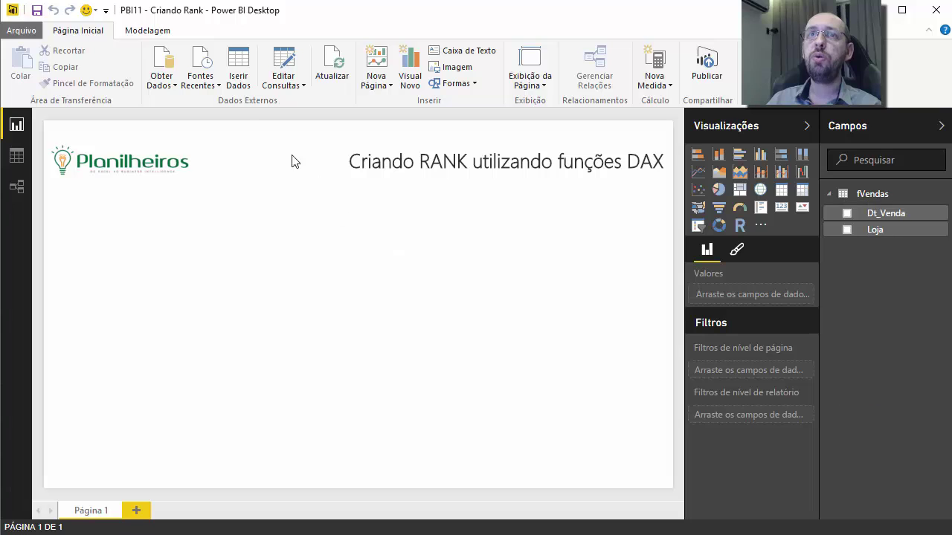
left_click(666, 87)
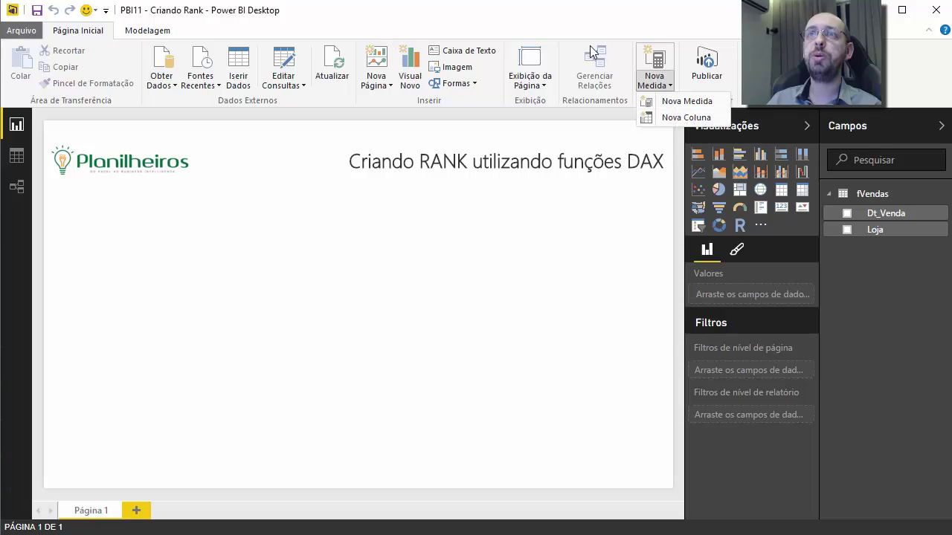
left_click(661, 65)
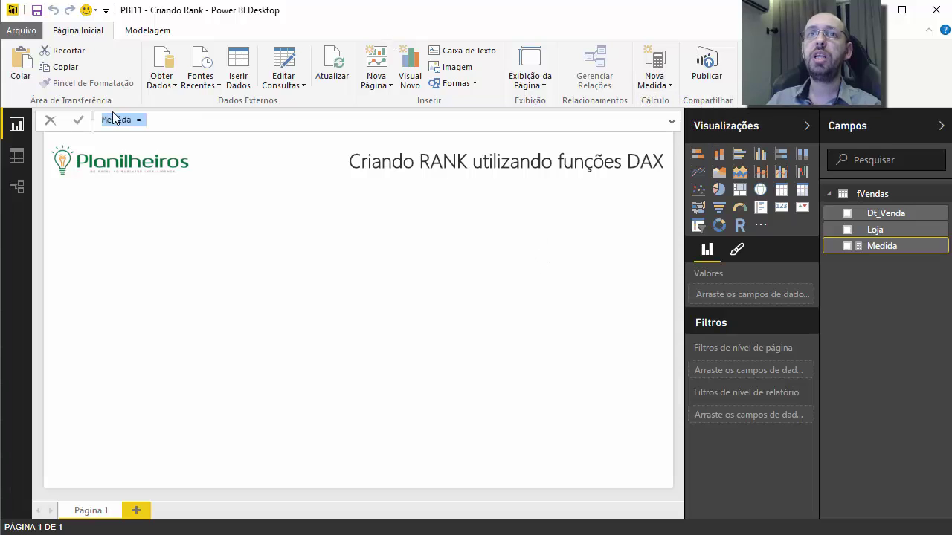
left_click(130, 120)
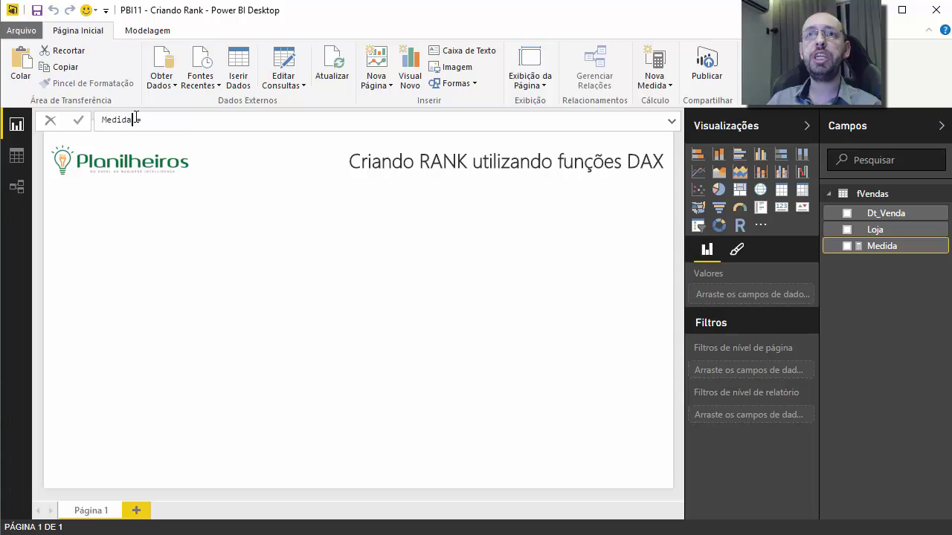
left_click_drag(130, 120, 66, 118)
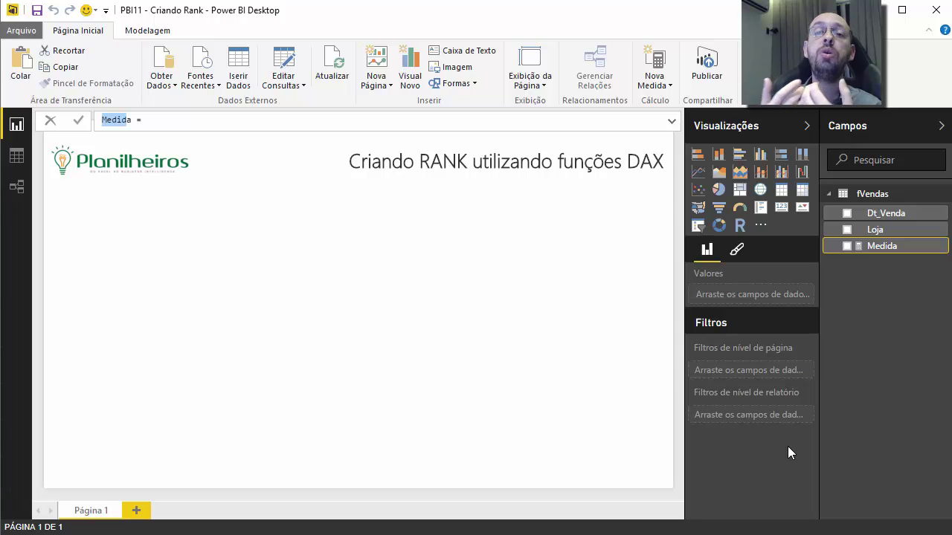
key("BackSpace")
type("Qtde")
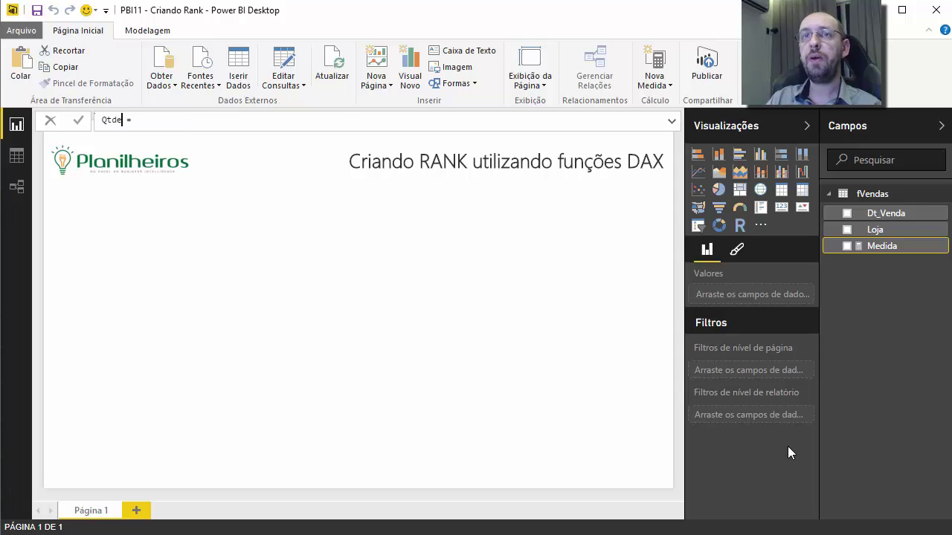
type(" Produtos Vendidos")
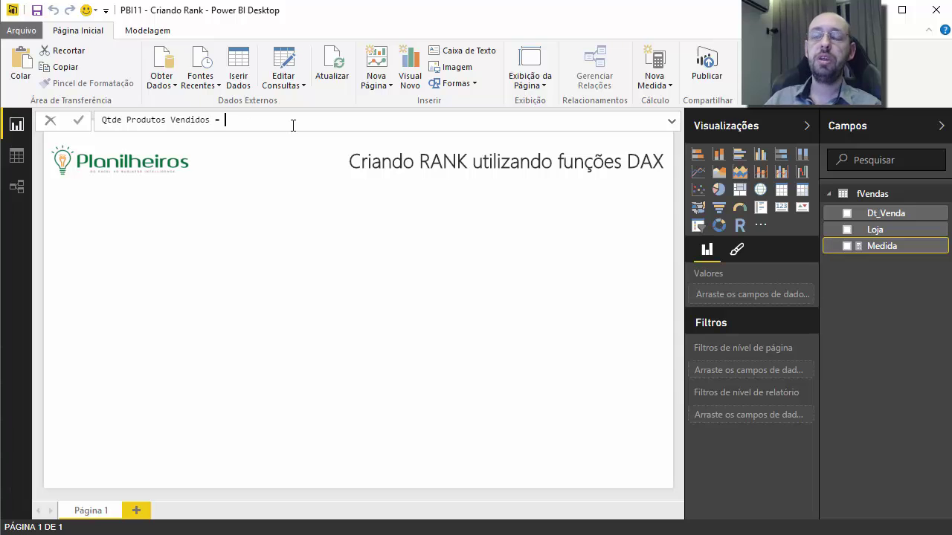
- Define the Qtde Produtos Vendidos measure as SUM(fVendas[Quantidade]) and commit the formula
type("sum")
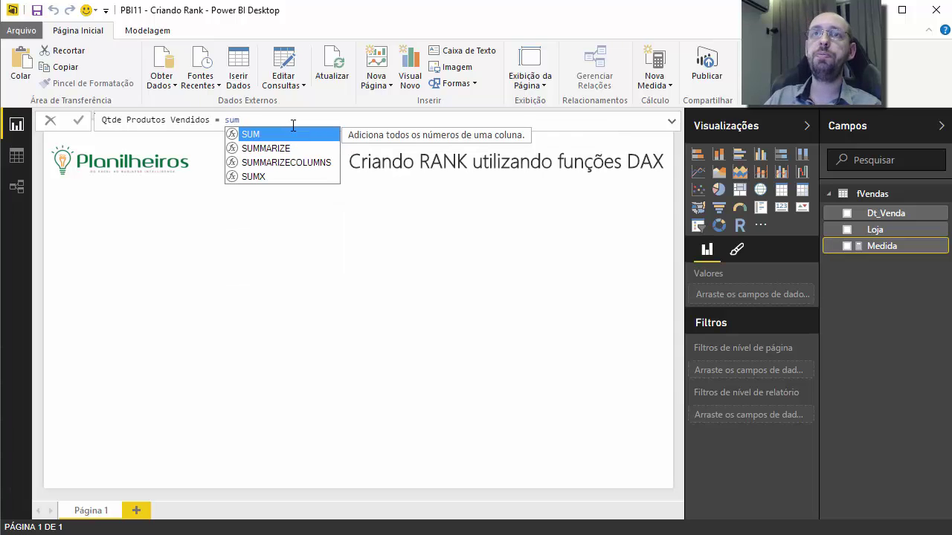
key("Tab")
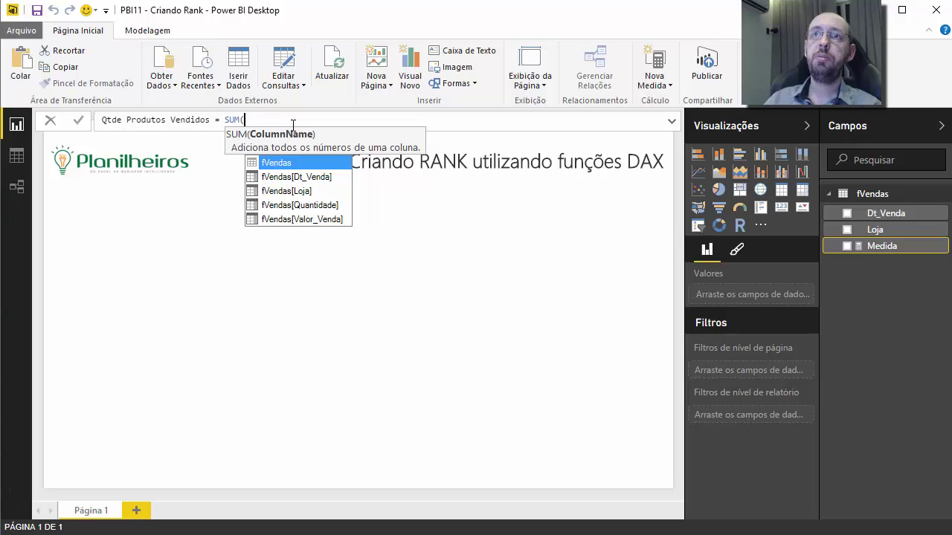
key("Down")
key("Down")
key("Down")
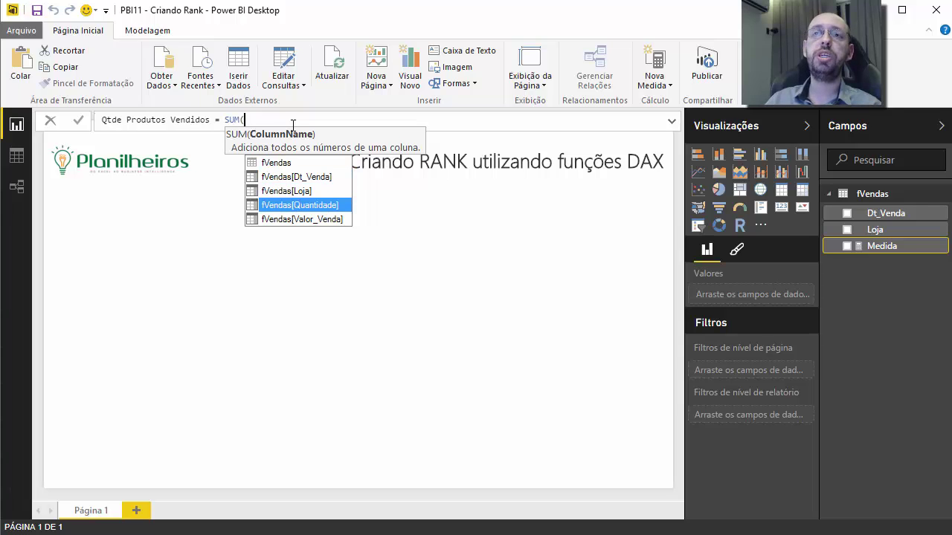
key("Tab")
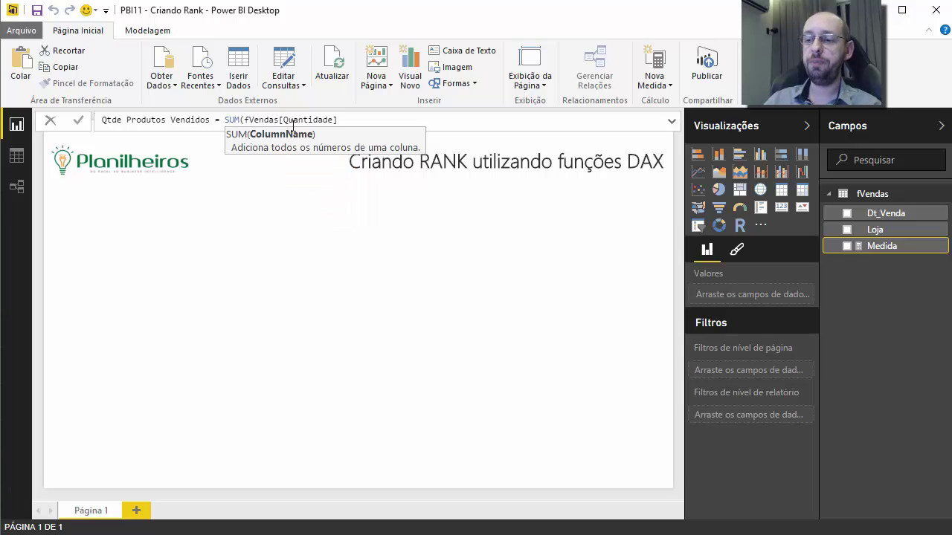
type(")")
key("Return")
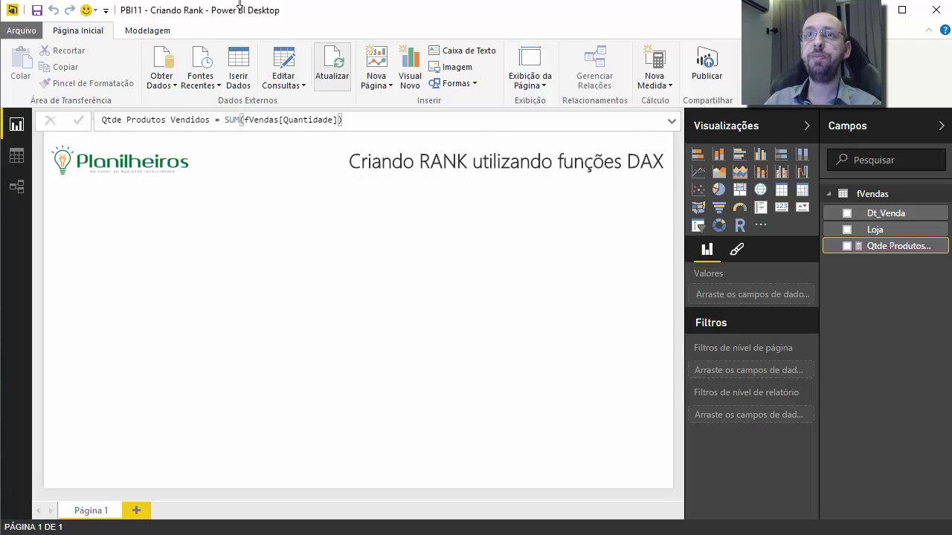
- Format the Qtde Produtos Vendidos measure as Número Inteiro with a thousands separator
left_click(141, 32)
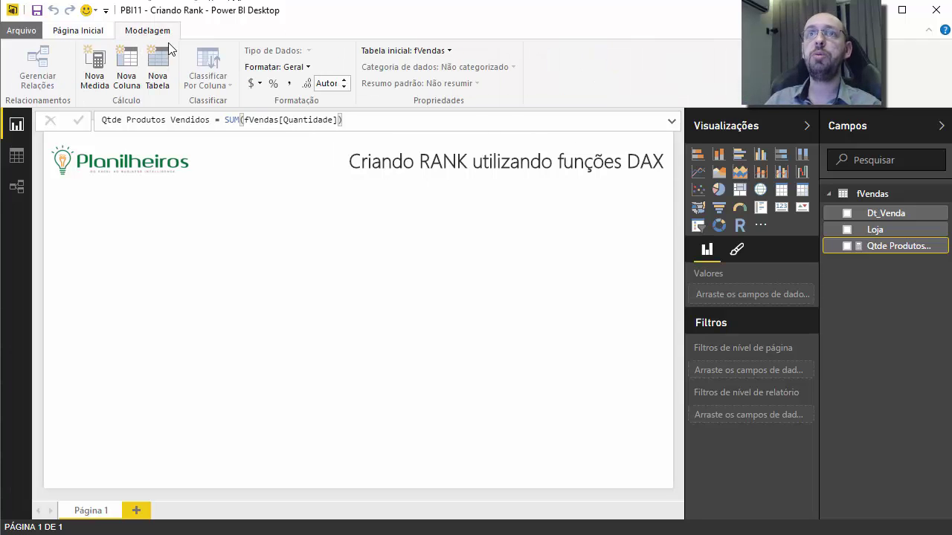
left_click(300, 70)
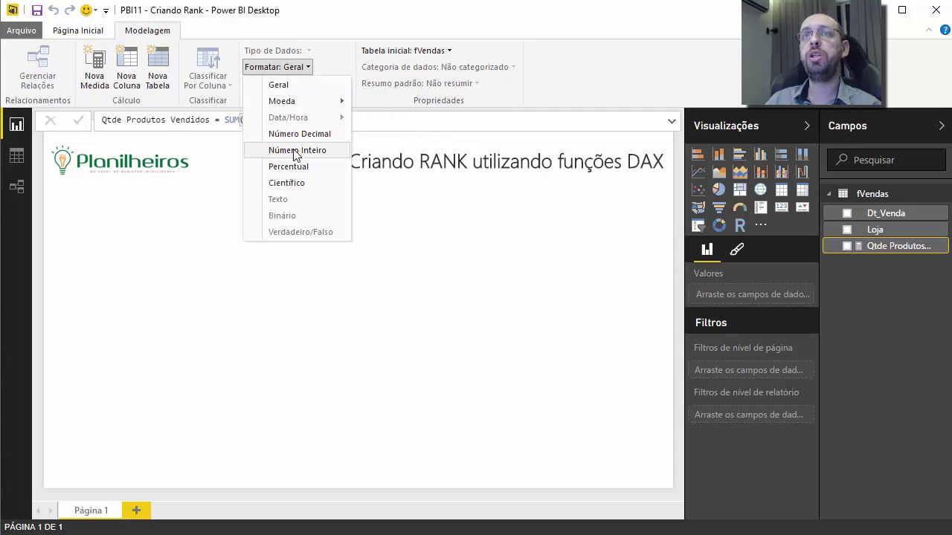
left_click(298, 150)
left_click(288, 84)
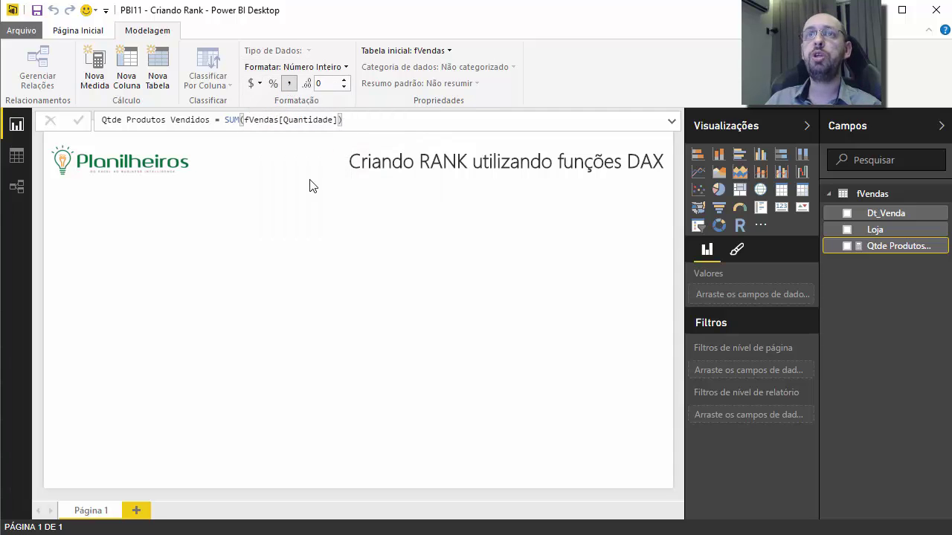
- Add a clustered column chart to the page with Loja on the axis and Qtde Produtos Vendidos as the value
left_click(235, 355)
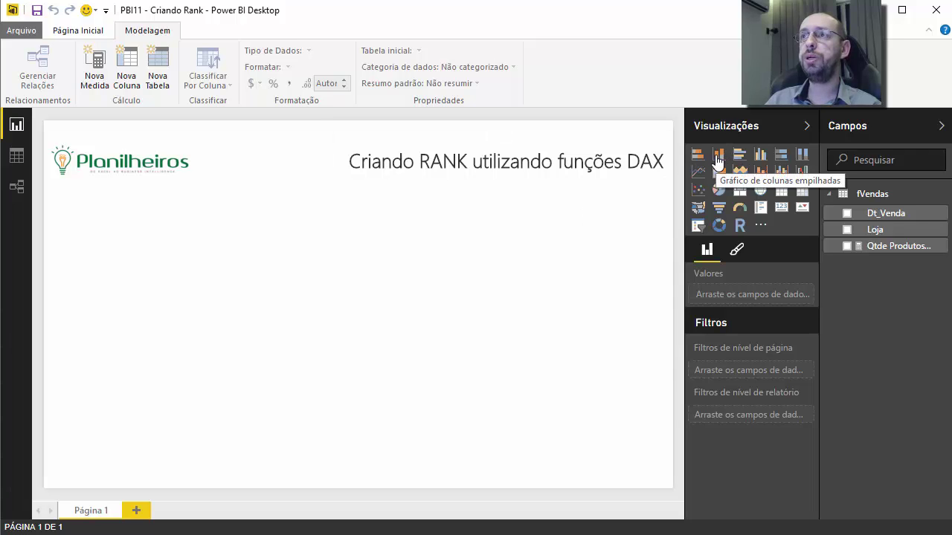
left_click(759, 154)
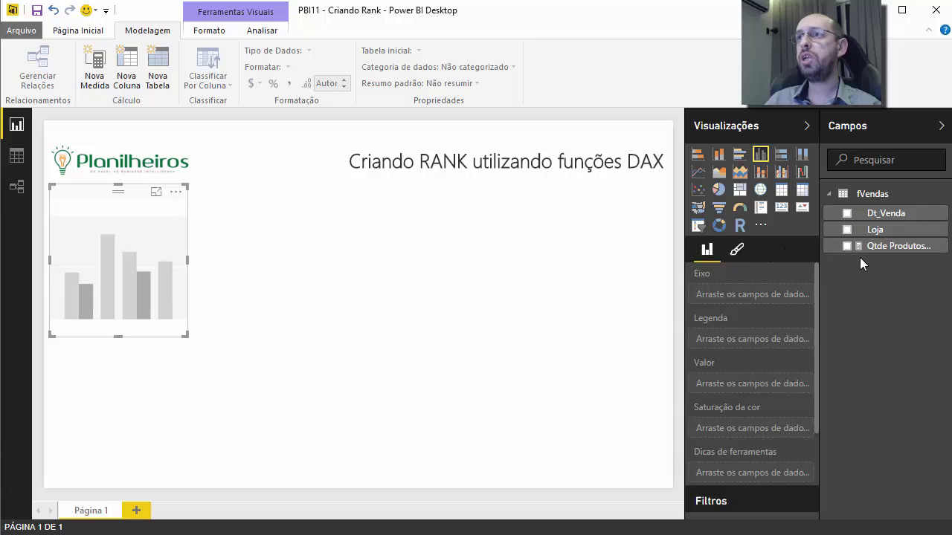
left_click_drag(879, 254, 758, 388)
left_click_drag(869, 235, 748, 297)
- Move the column chart to the report page's lower-left corner, widened to about half the page, and open it in focus mode
left_click_drag(186, 267, 287, 262)
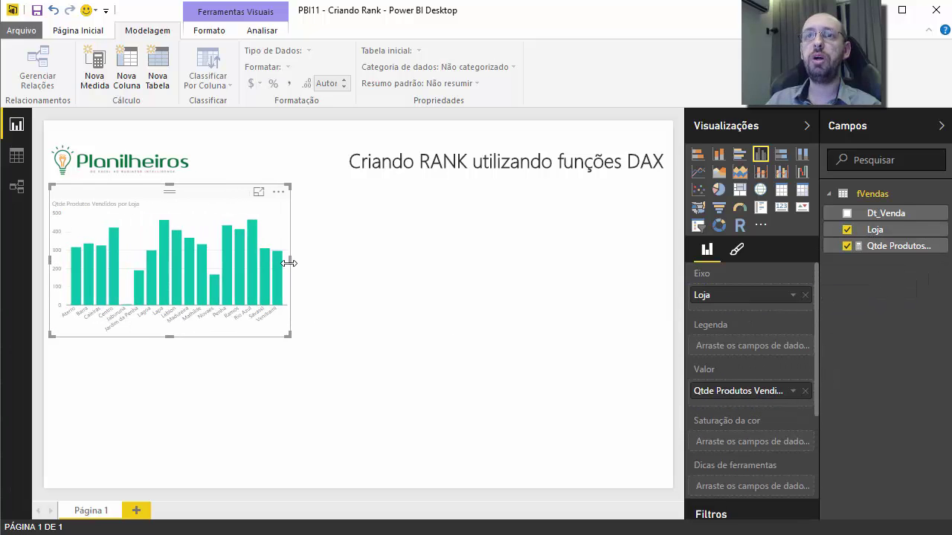
left_click_drag(197, 203, 186, 360)
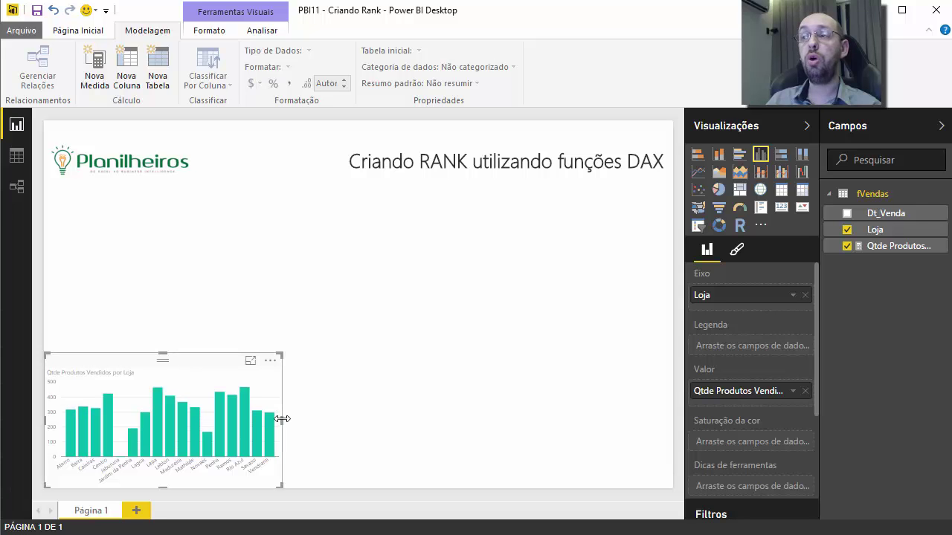
left_click_drag(282, 419, 346, 420)
left_click(275, 335)
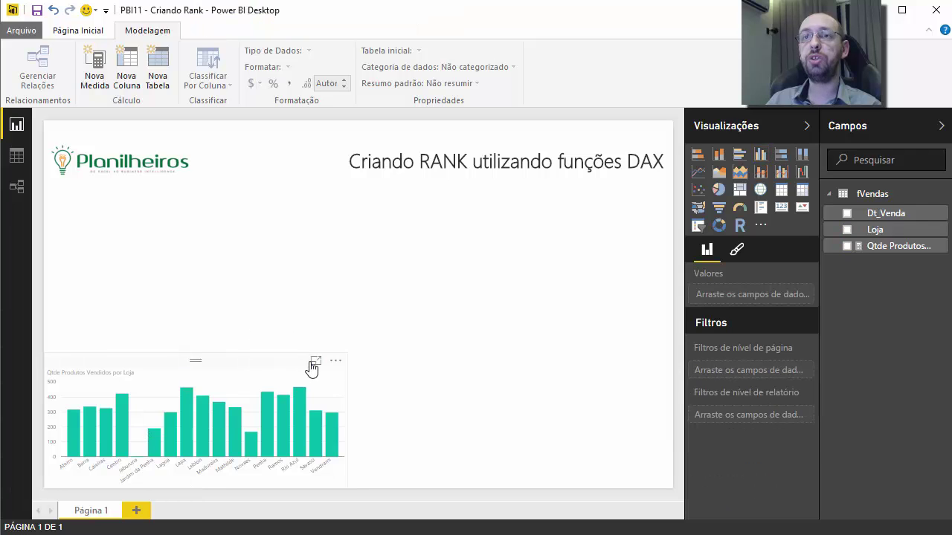
left_click(315, 362)
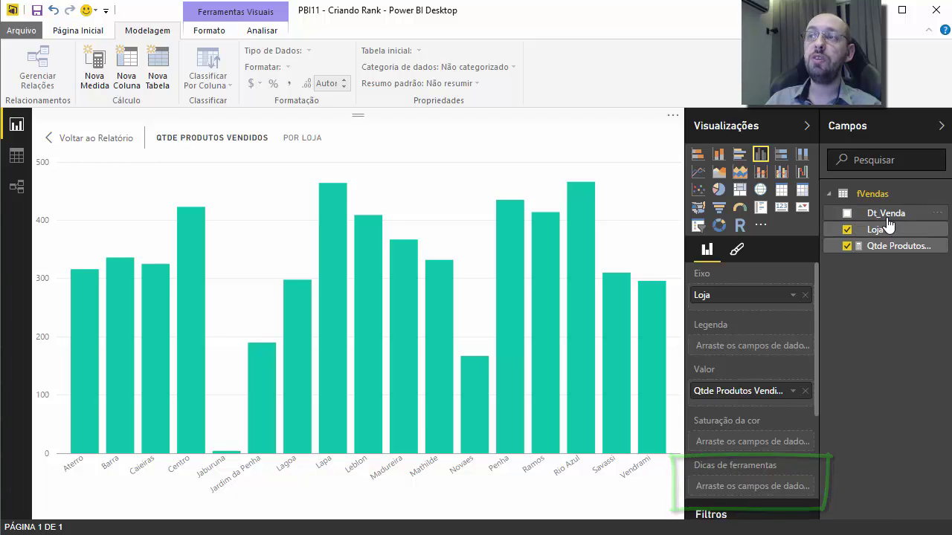
- Try Dt_Venda as a tooltip field on the column chart, check it on the bars, and remove it from the tooltips
left_click_drag(884, 220, 752, 492)
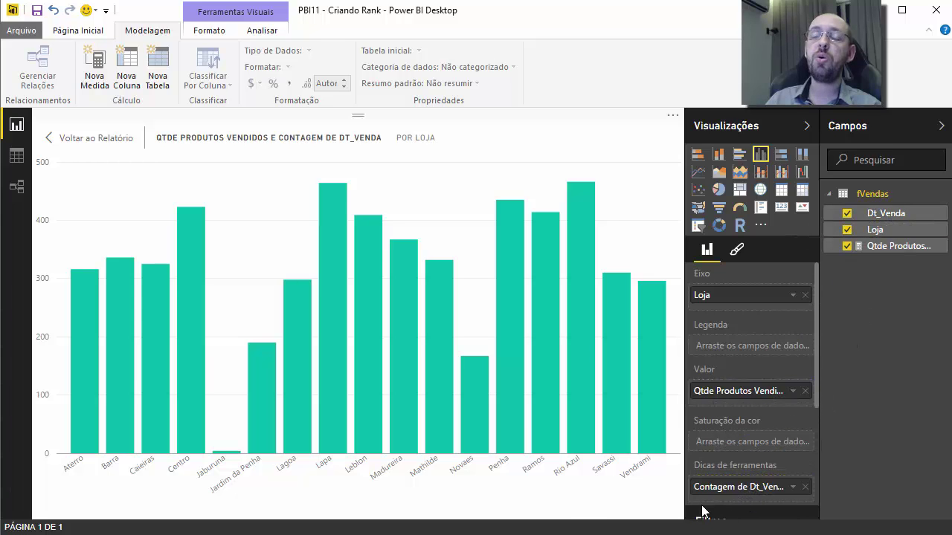
mouse_move(265, 406)
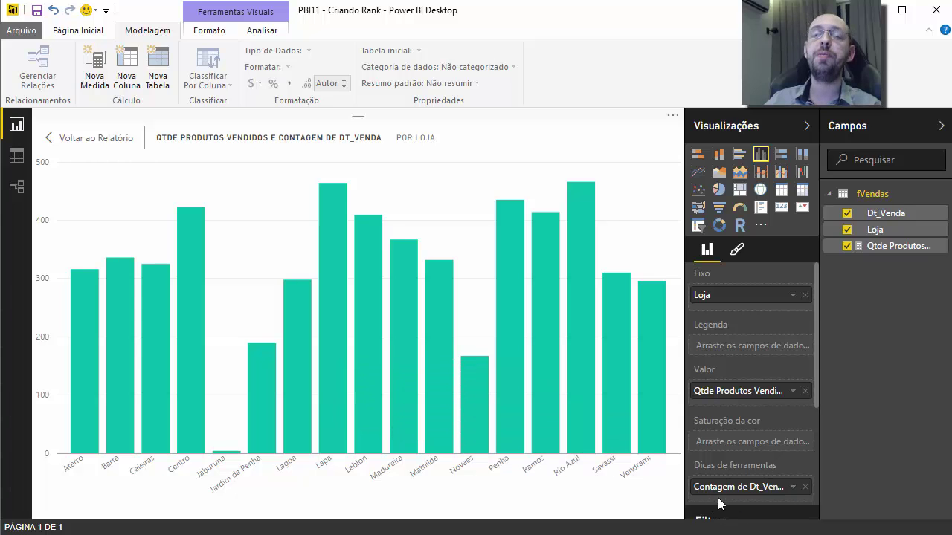
mouse_move(339, 371)
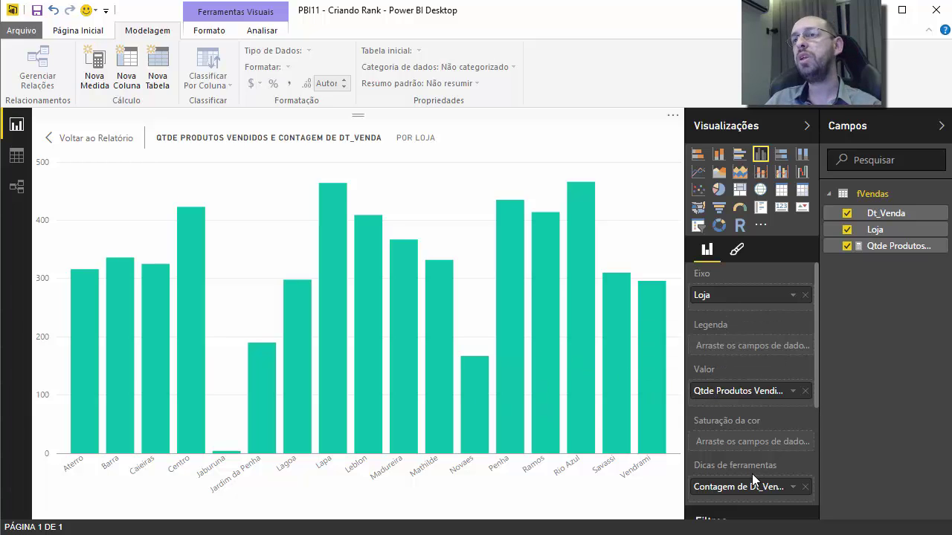
left_click(804, 487)
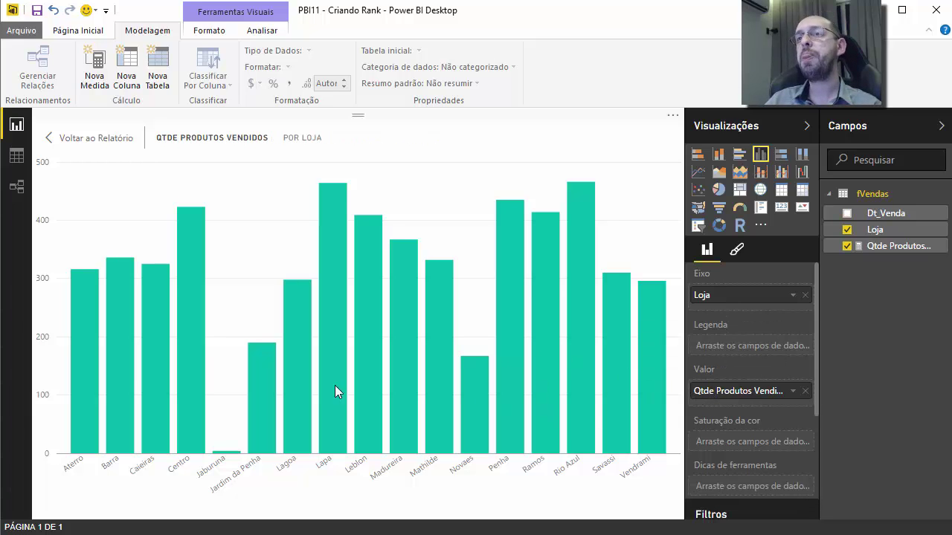
- Return to the report page and add a table listing Loja in the space between the logo and the column chart
left_click(45, 140)
left_click(487, 418)
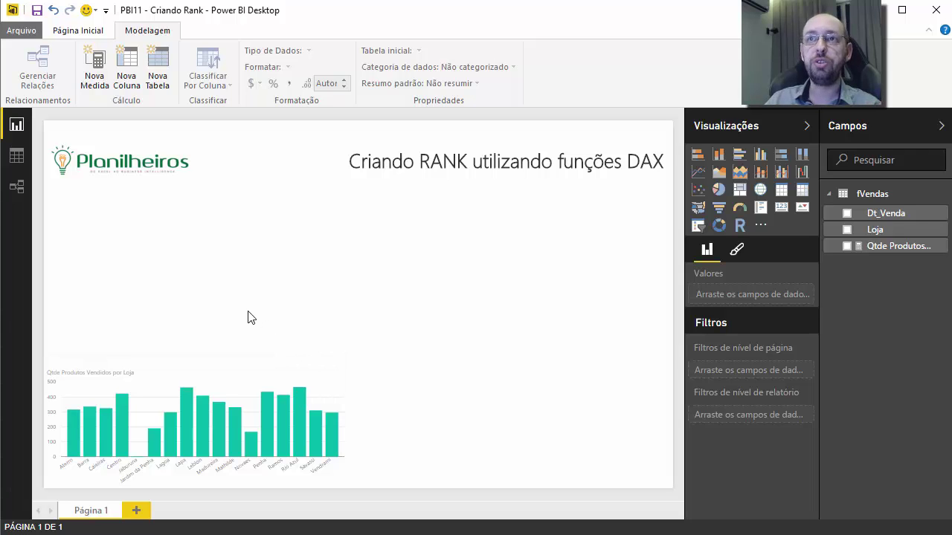
left_click(780, 191)
left_click_drag(87, 194, 85, 211)
left_click_drag(185, 276, 304, 281)
left_click_drag(870, 229, 131, 299)
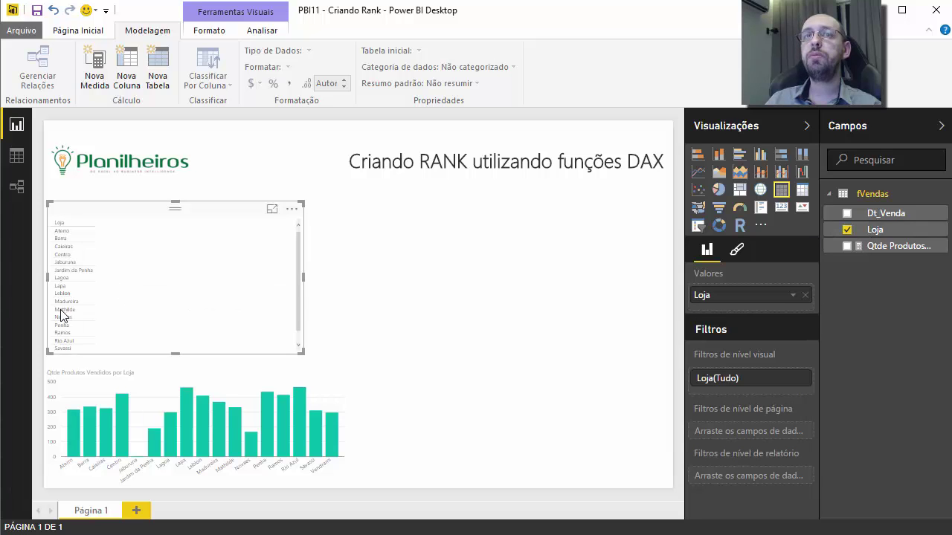
left_click_drag(176, 203, 181, 189)
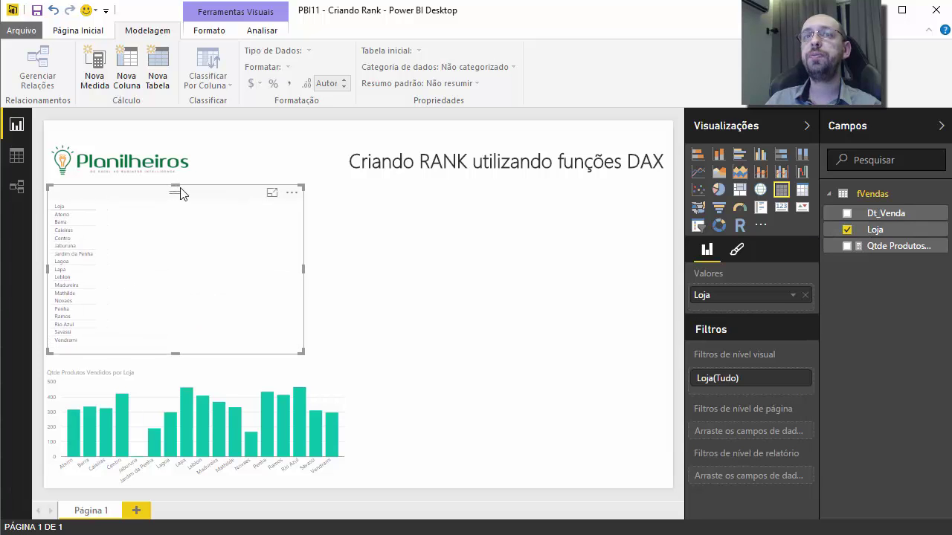
- Add Qtde Produtos Vendidos as a second column in the Loja table
left_click(192, 363)
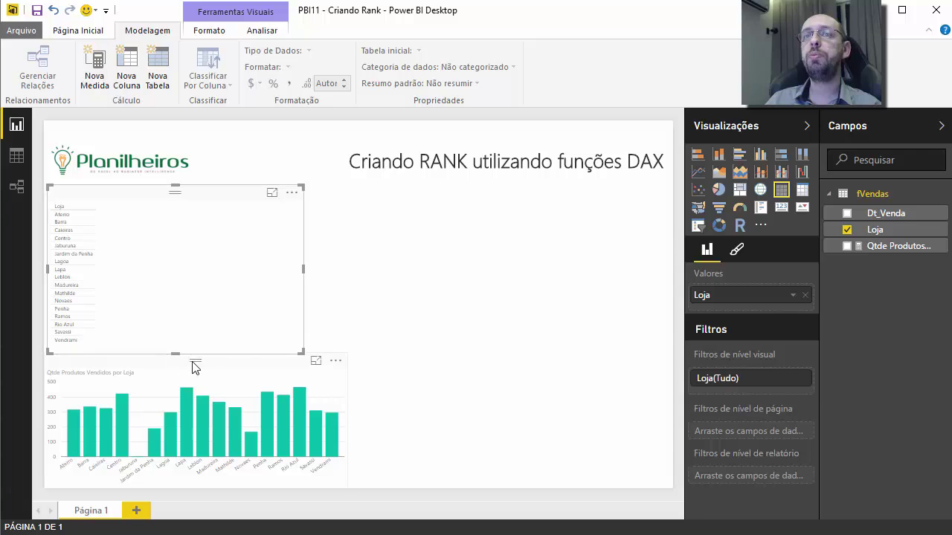
left_click(195, 338)
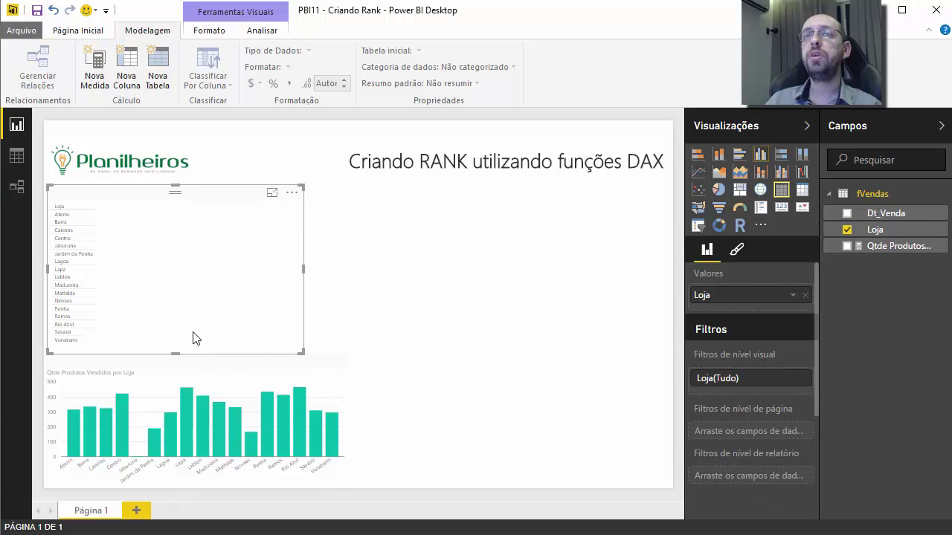
left_click(389, 298)
left_click(204, 196)
left_click_drag(887, 248, 206, 244)
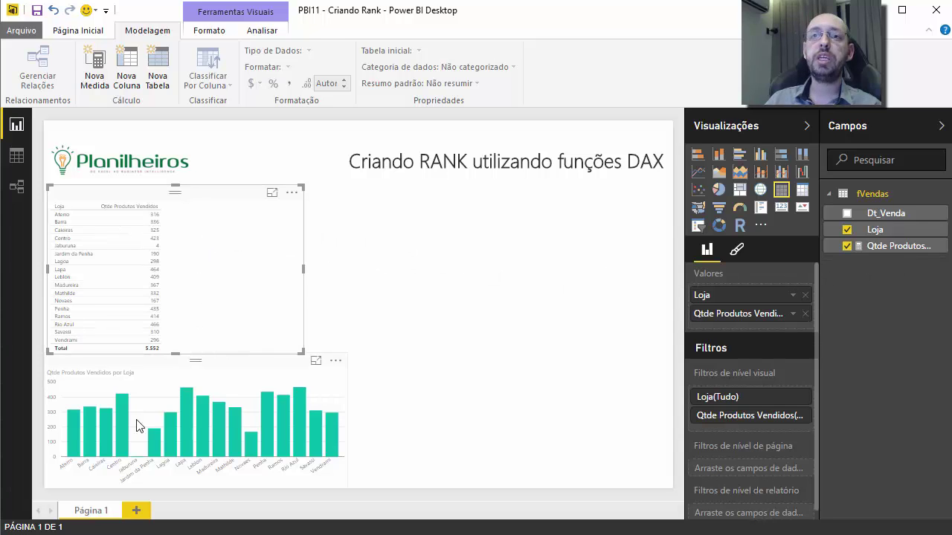
- Lower the column chart's upper edge slightly to clear the table and turn off the chart's title
left_click(270, 368)
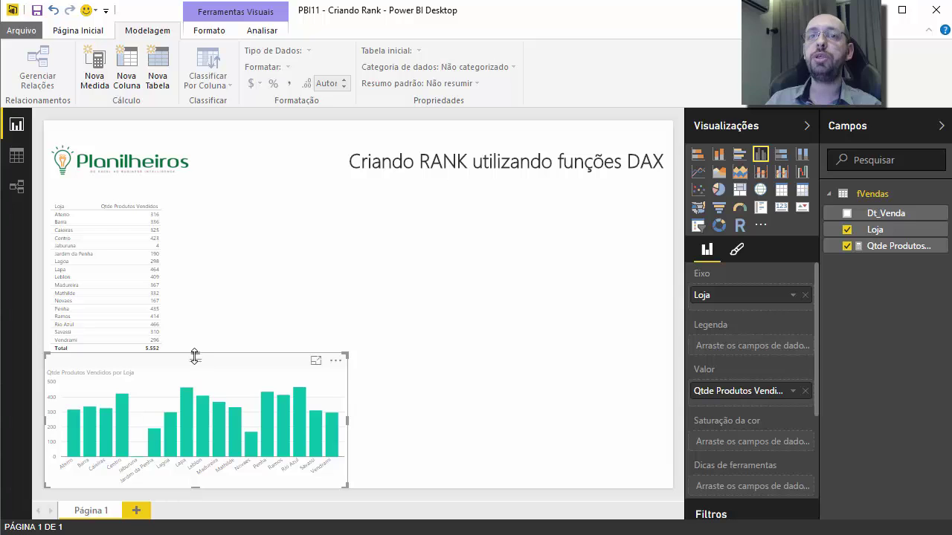
left_click_drag(196, 357, 194, 360)
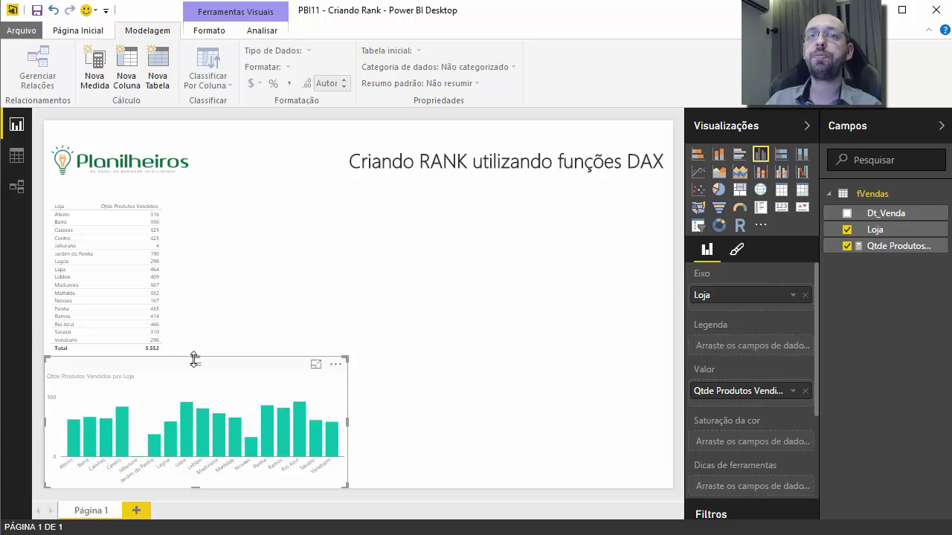
left_click(736, 253)
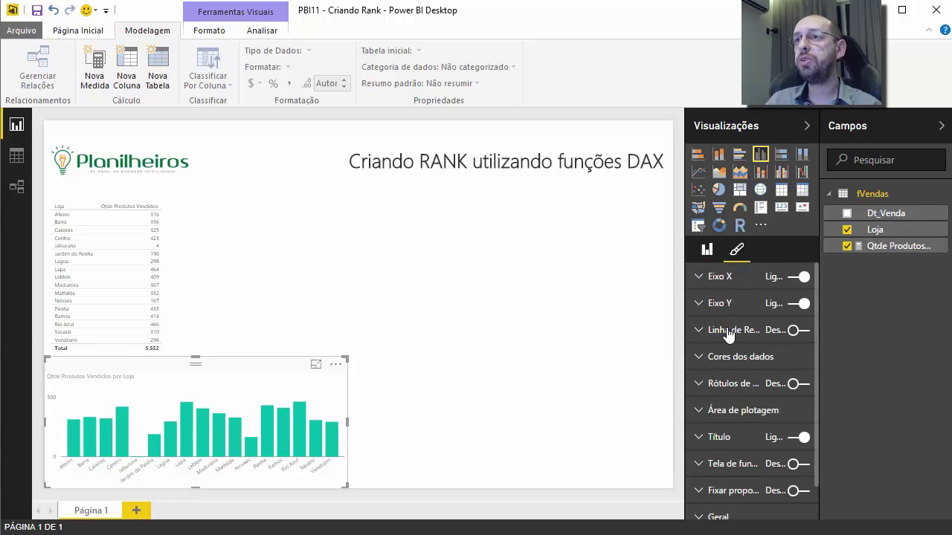
left_click(801, 437)
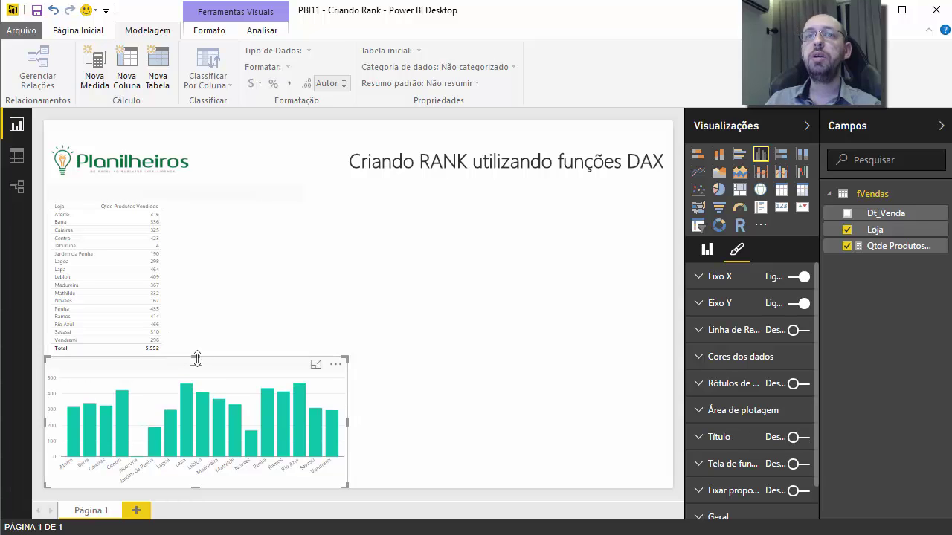
- Examine the products sold per store in the table's focus mode and return to the report page
left_click(142, 292)
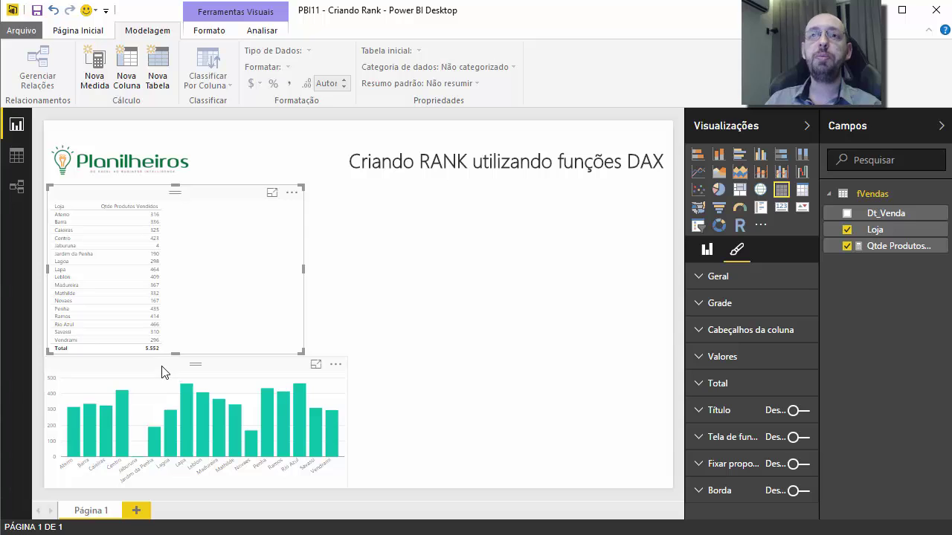
left_click(272, 193)
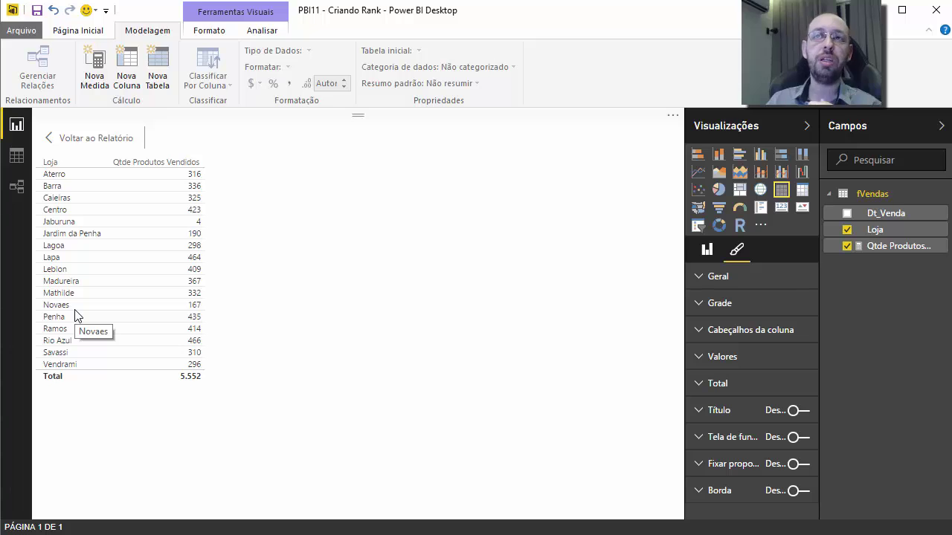
left_click(105, 142)
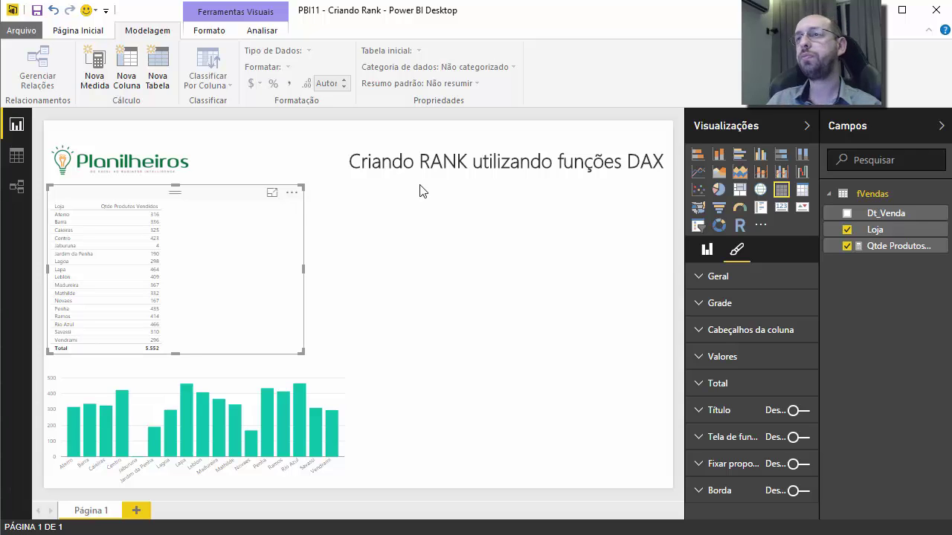
- Create a measure named Top 10 in the fVendas table and begin its formula with RANKX(
right_click(874, 196)
left_click(890, 210)
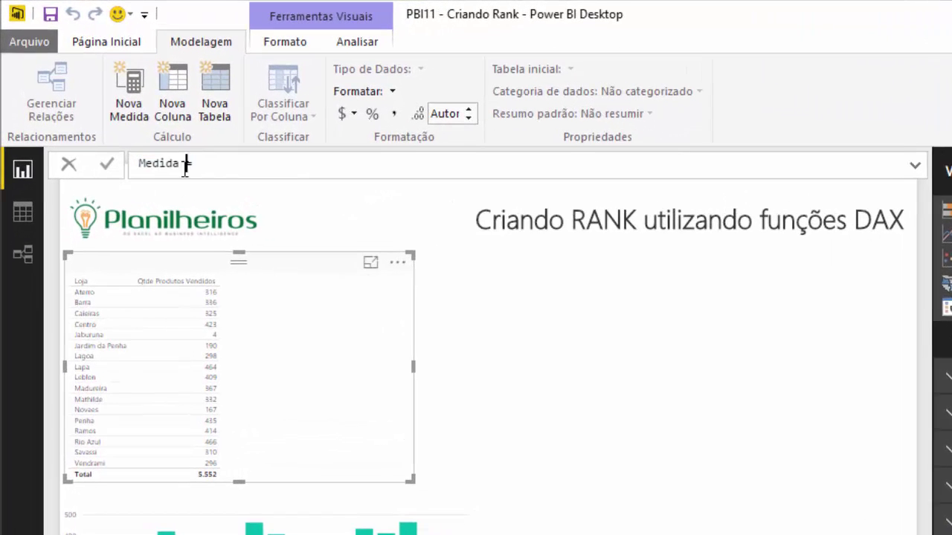
left_click_drag(181, 165, 124, 165)
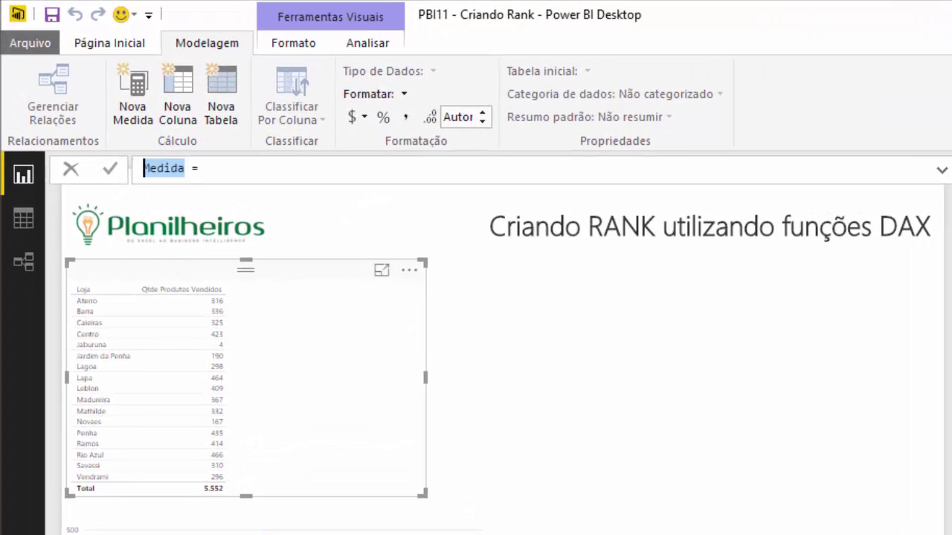
type("Top")
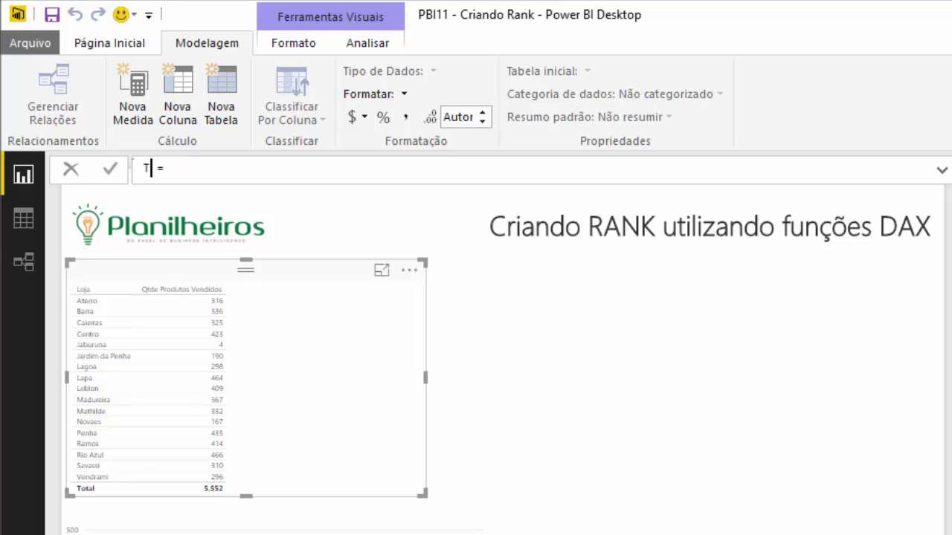
type(" 10")
type("ra")
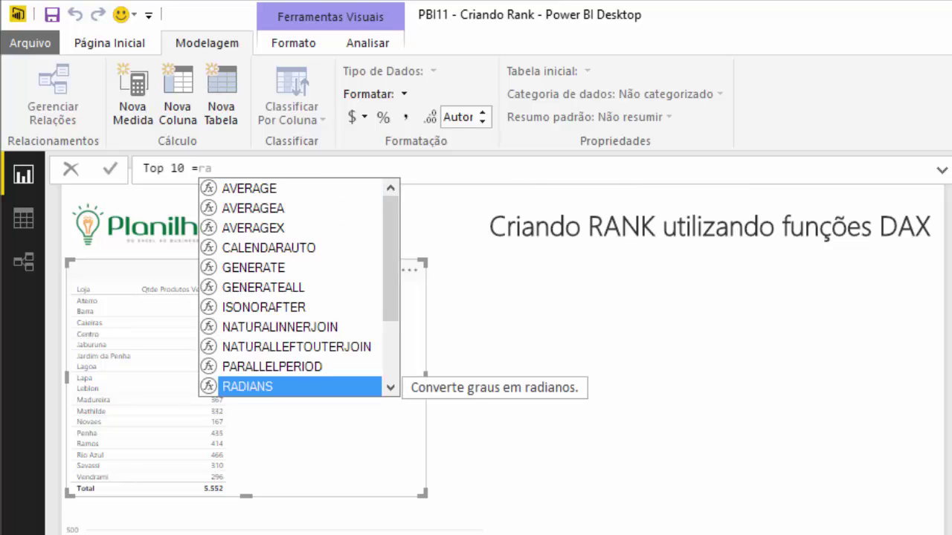
type("nkx(")
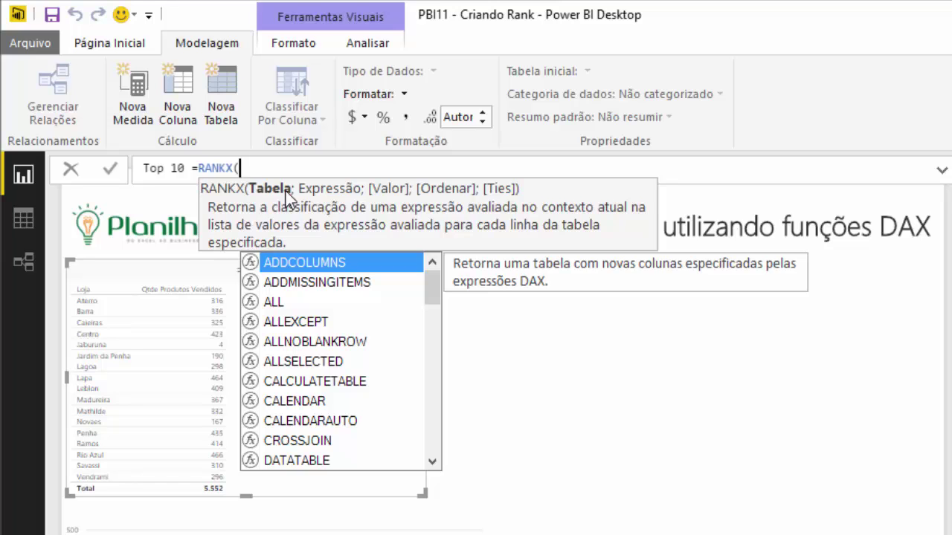
type("fve")
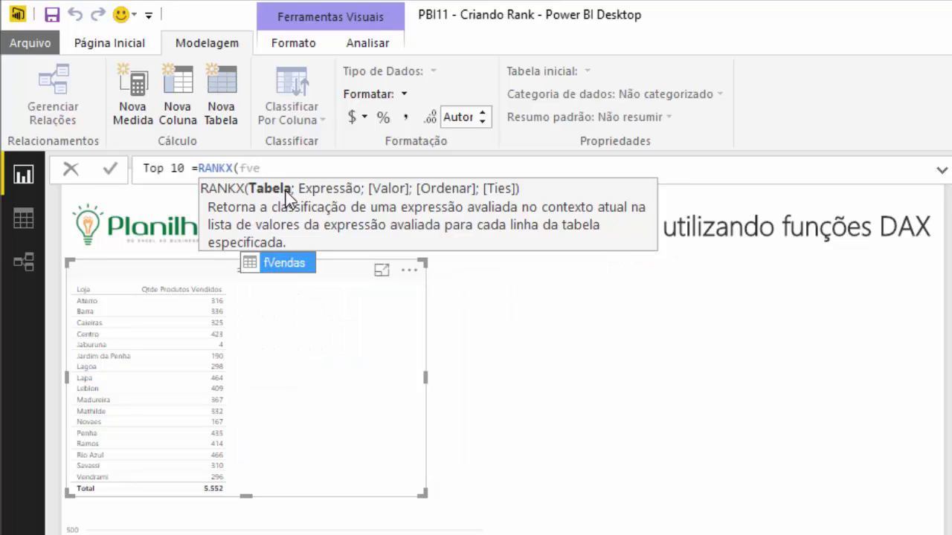
key("Tab")
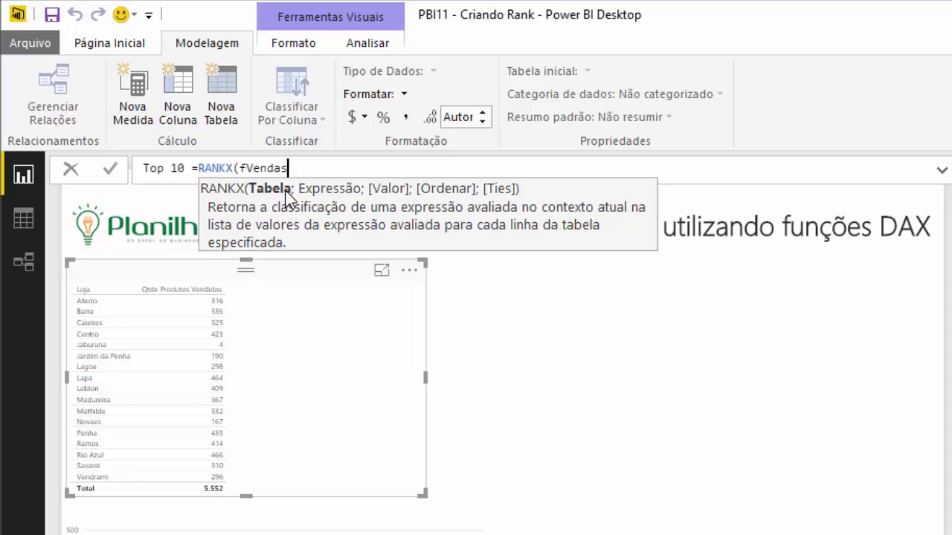
key("ctrl+shift+Left")
key("BackSpace")
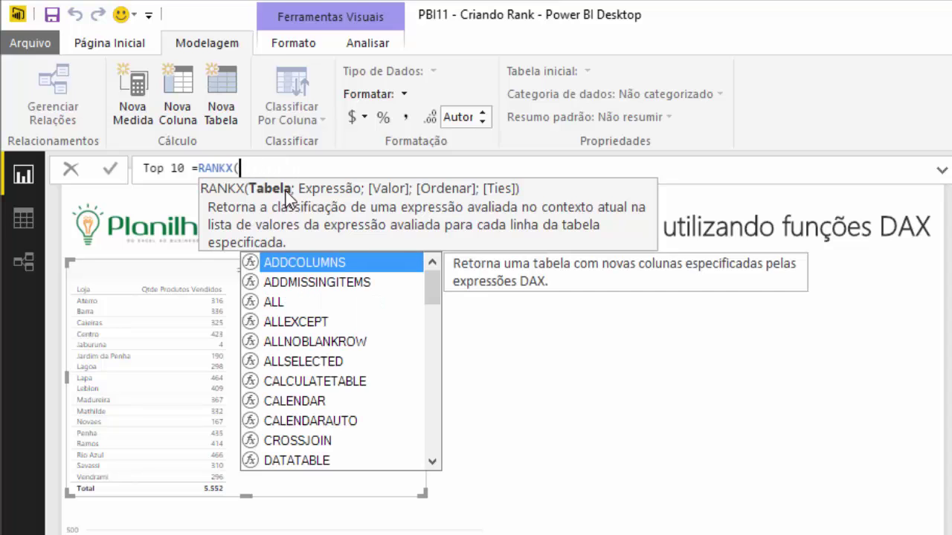
- Enter ALL(fVendas[Loja]) as the table argument of RANKX, followed by a semicolon
type("all")
key("Tab")
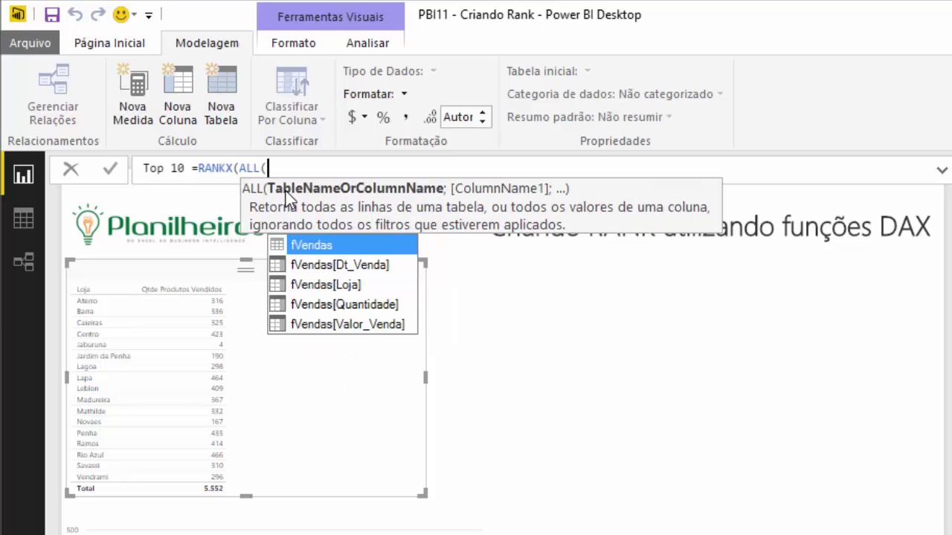
type("fv")
key("Down")
key("Down")
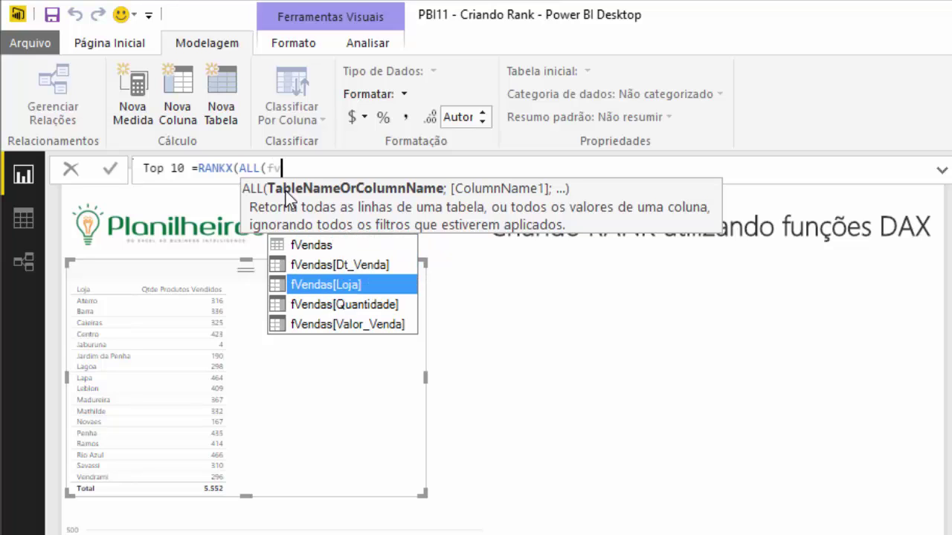
key("Tab")
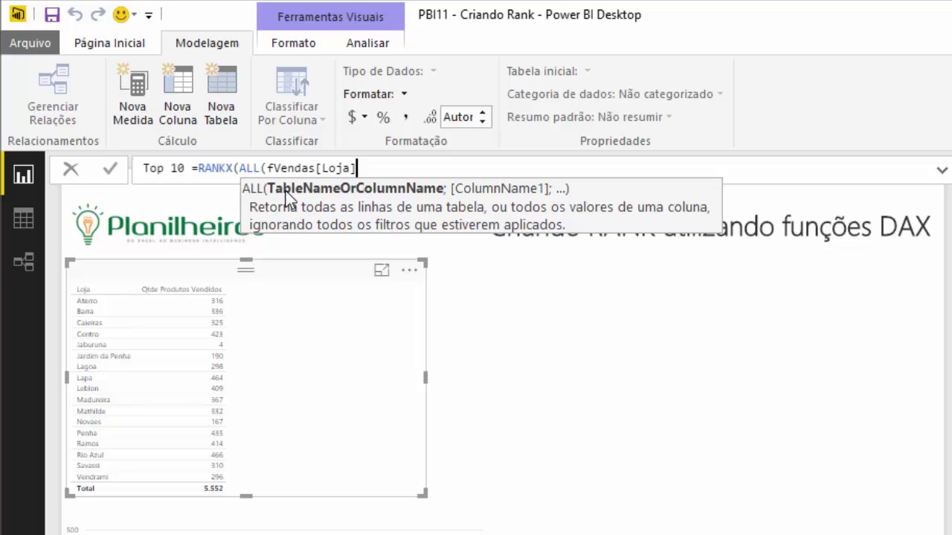
type(")")
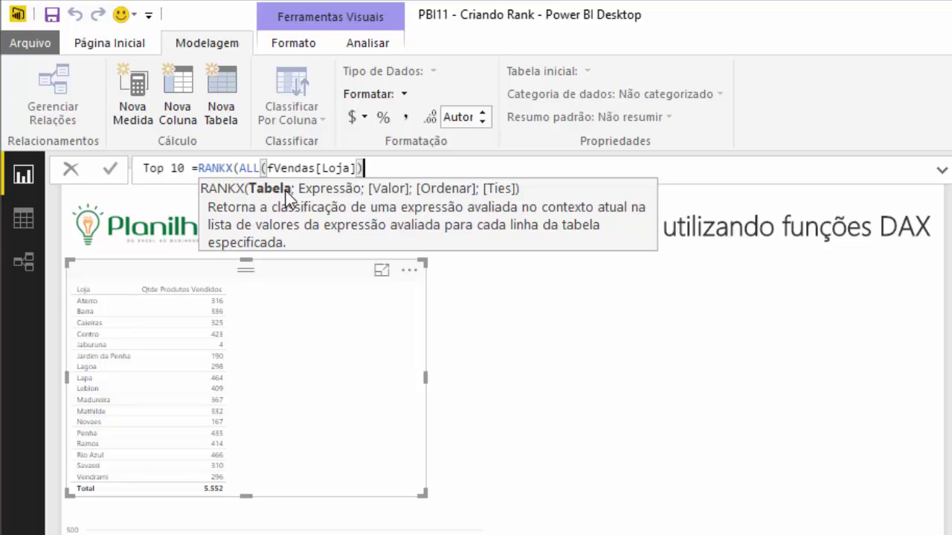
type(";")
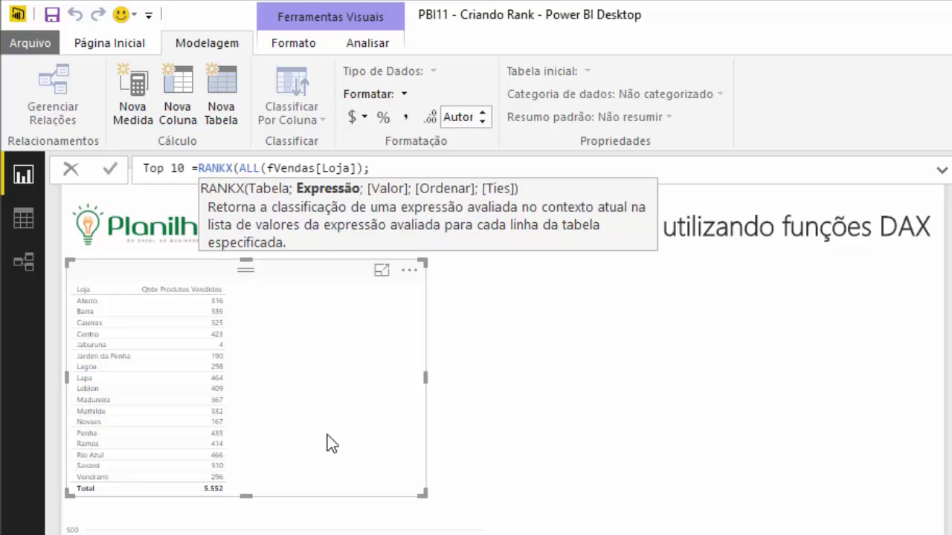
- Use [Qtde Produtos Vendidos] as the ranking expression, close the RANKX formula and commit the Top 10 measure
type("[")
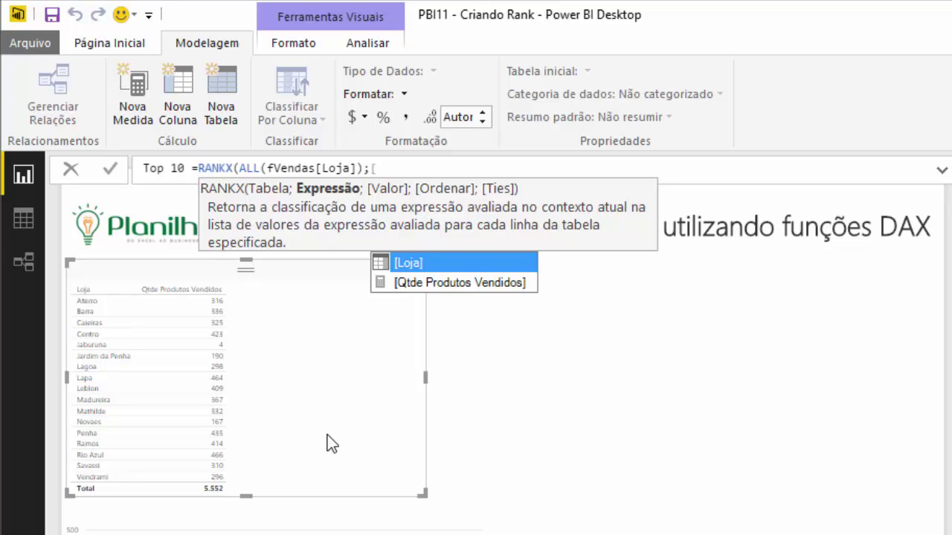
key("Down")
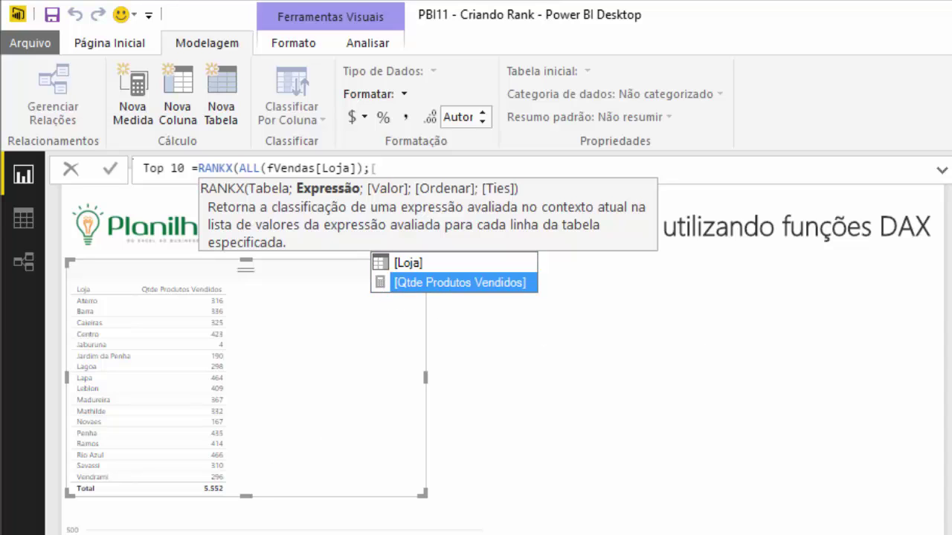
key("Tab")
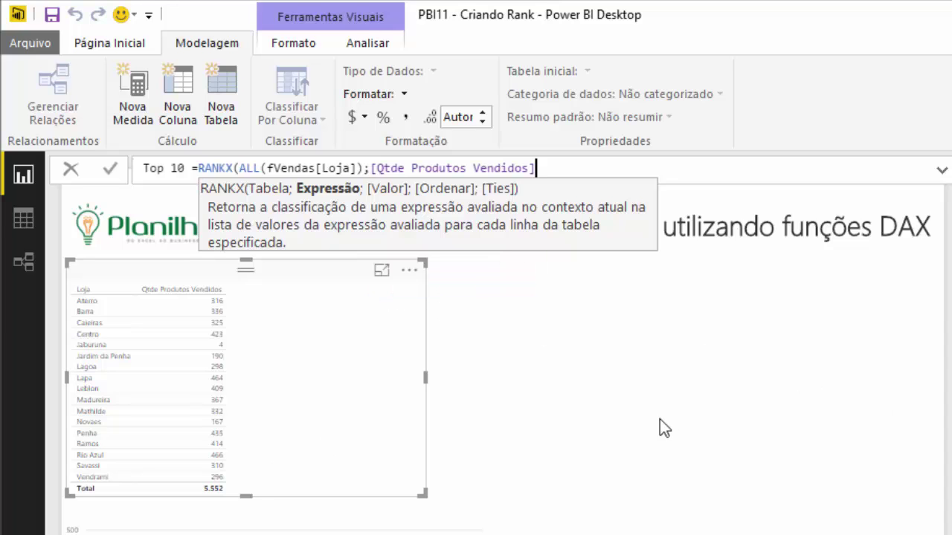
type(")")
key("Return")
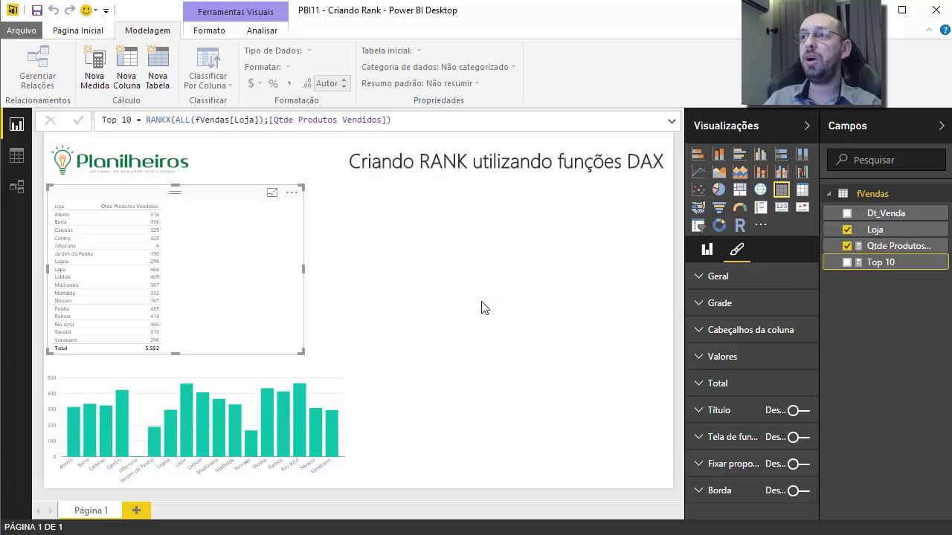
- Add the Top 10 measure to the store table, check the ranking in focus mode and return to the report page
left_click_drag(880, 263, 240, 261)
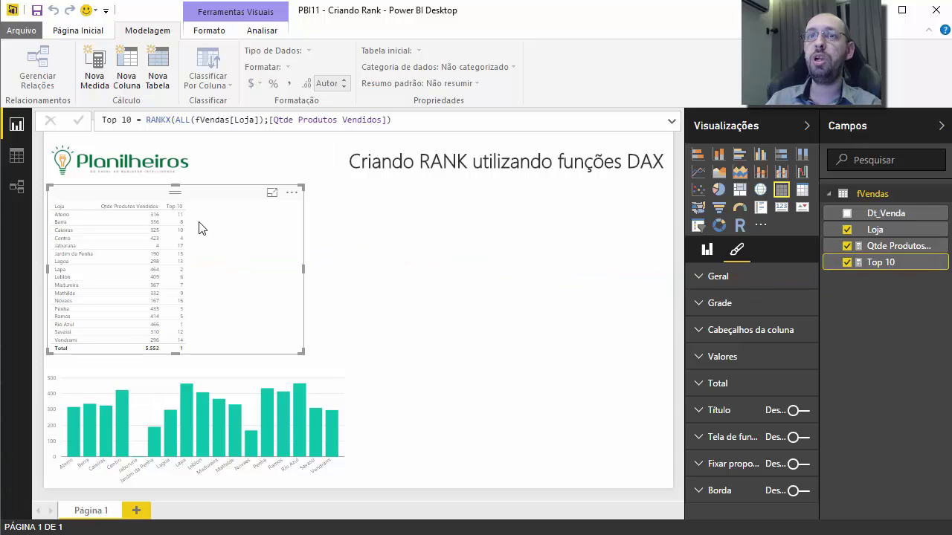
left_click(272, 192)
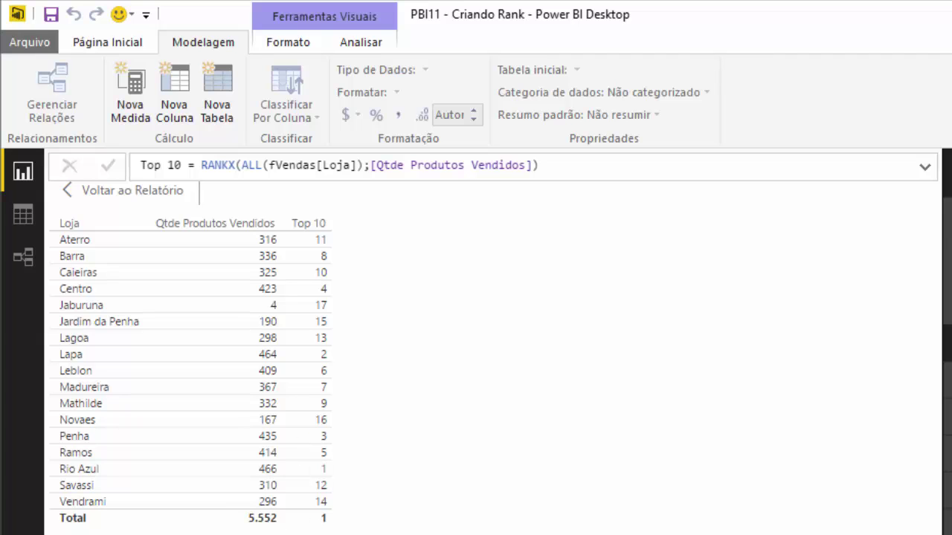
left_click(113, 195)
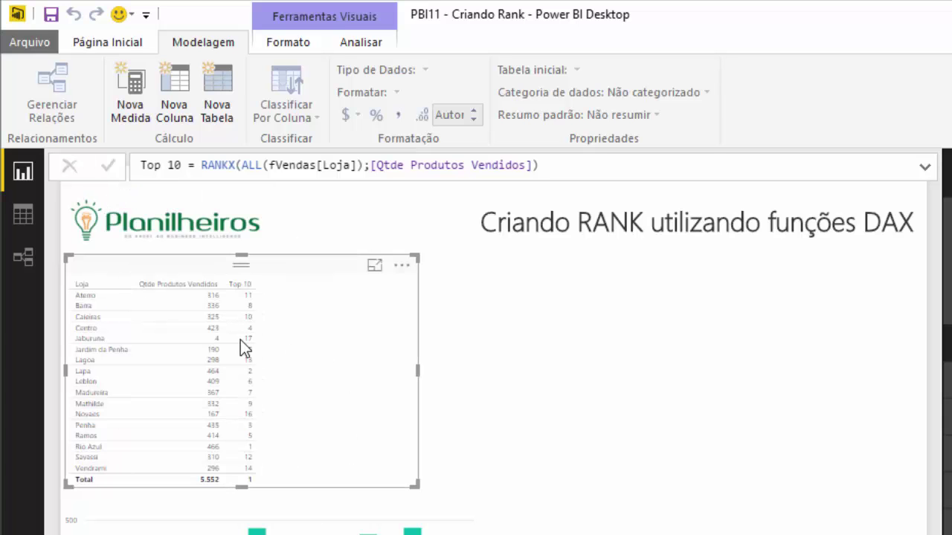
mouse_move(250, 299)
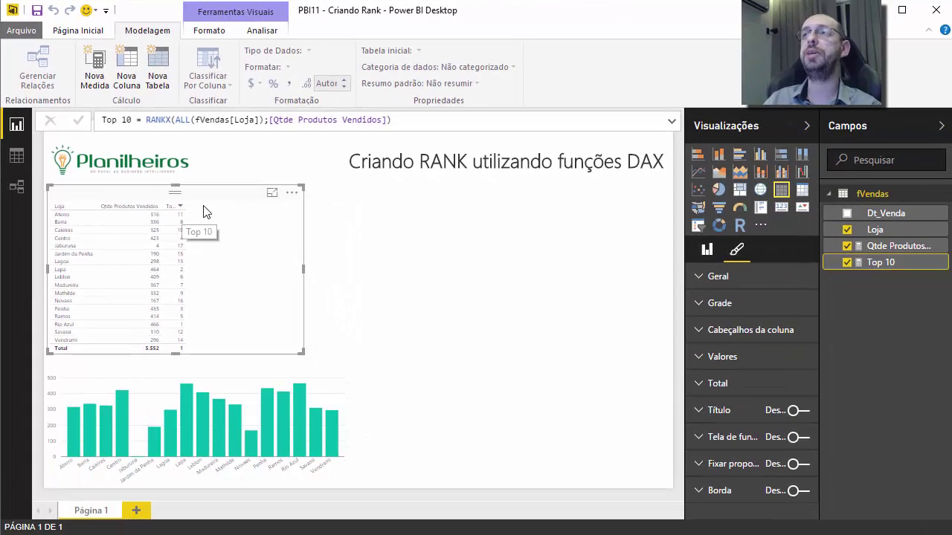
- Create a measure named Rank Qtde Top 10 in the fVendas table and begin its formula with IF(
right_click(860, 196)
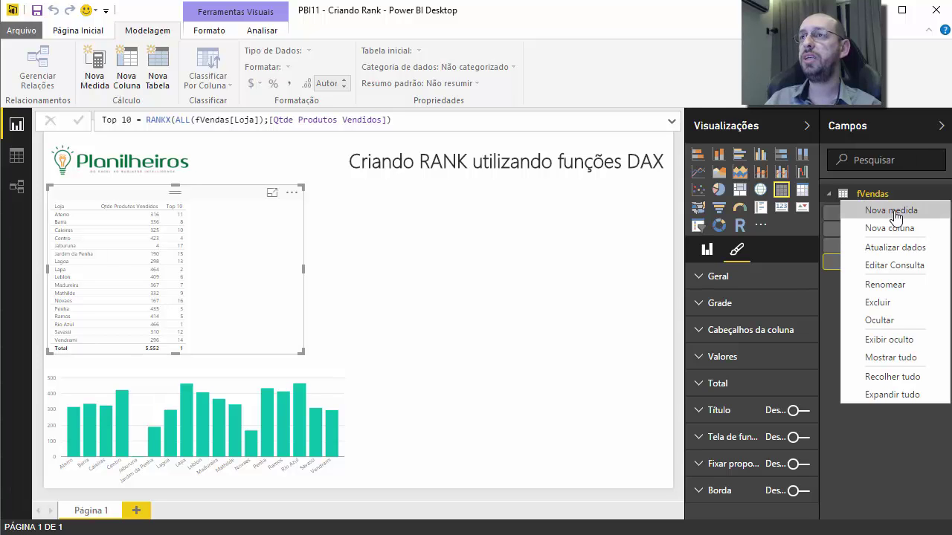
left_click(875, 213)
left_click_drag(133, 121, 94, 120)
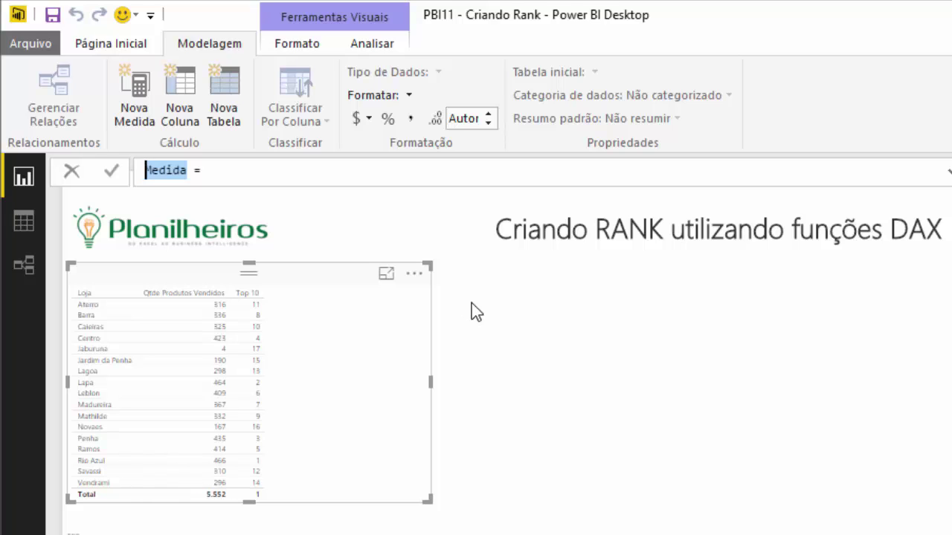
type("Rank Qtde")
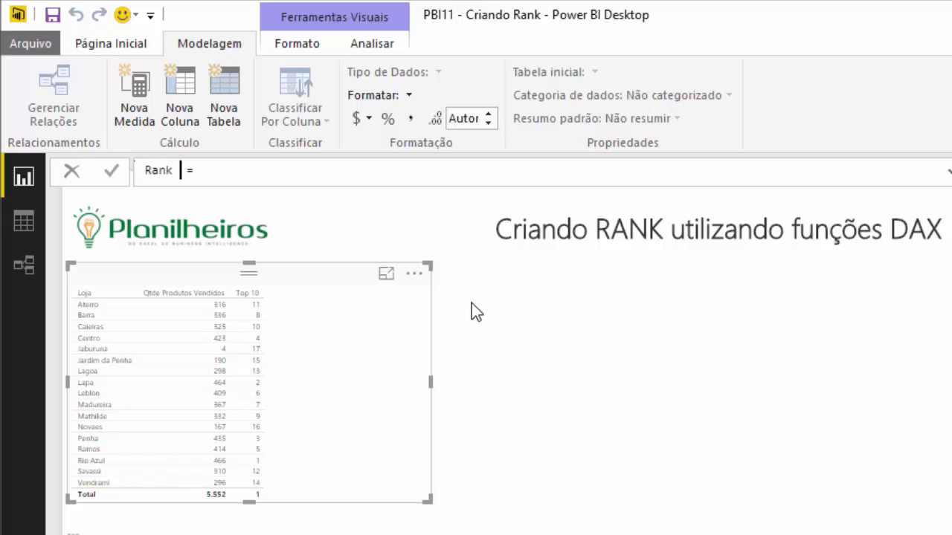
type(" Top 10")
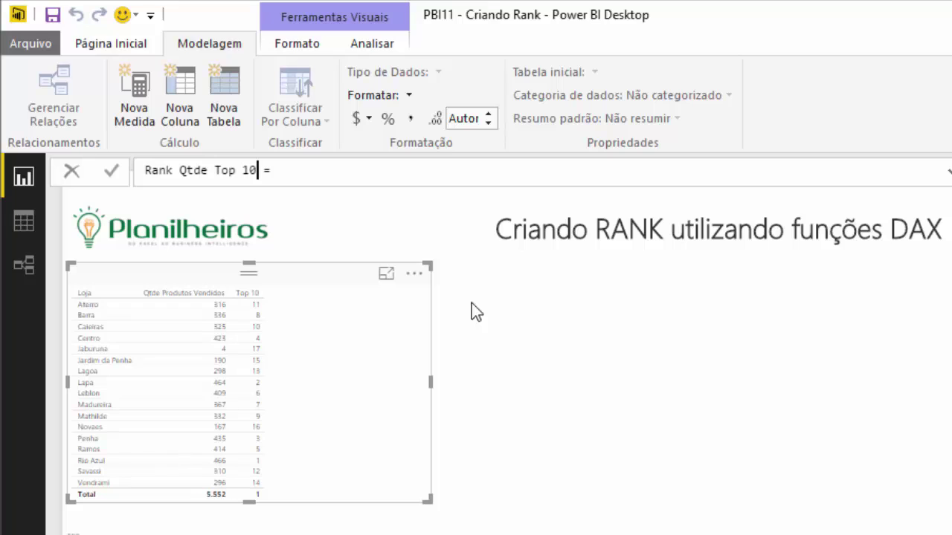
key("End")
type("if")
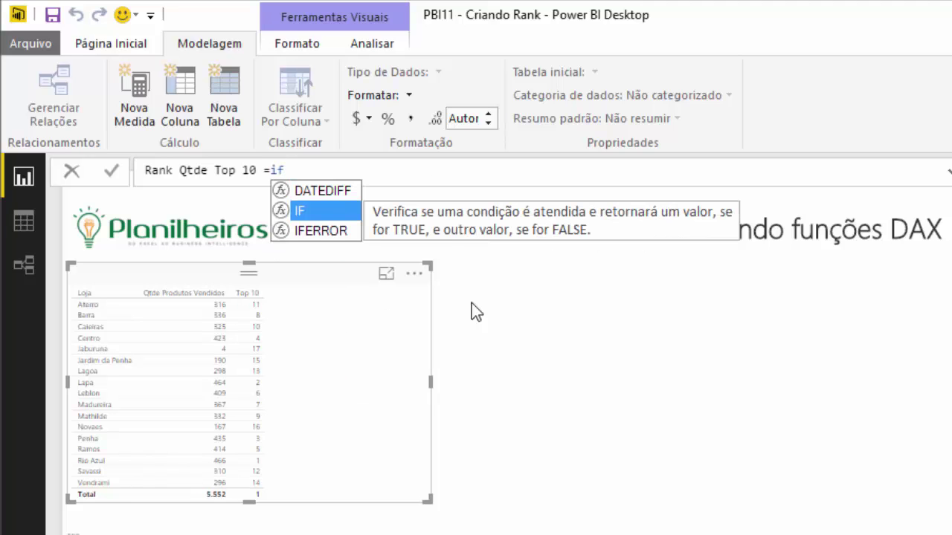
key("Tab")
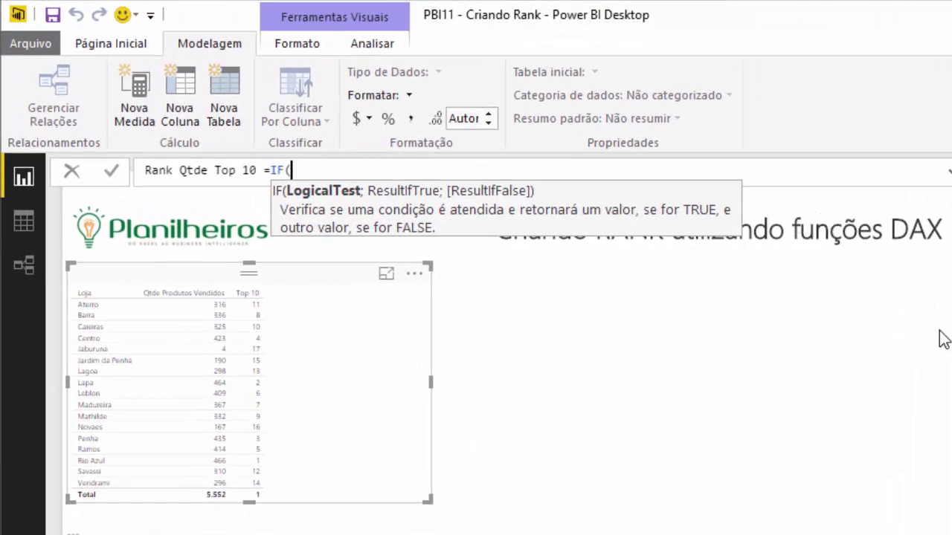
- Enter HASONEVALUE(fVendas[Loja]) as the logical test of the IF, followed by a semicolon
type("has")
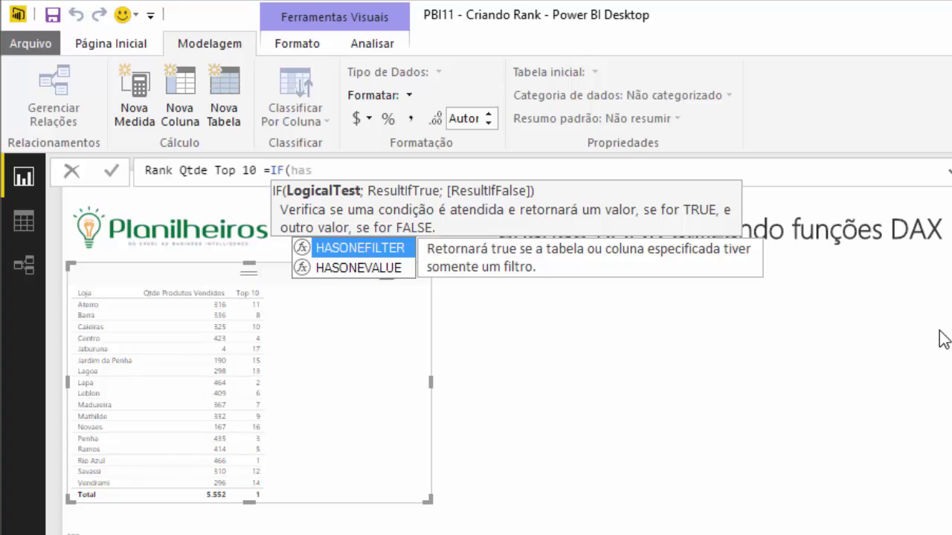
key("Down")
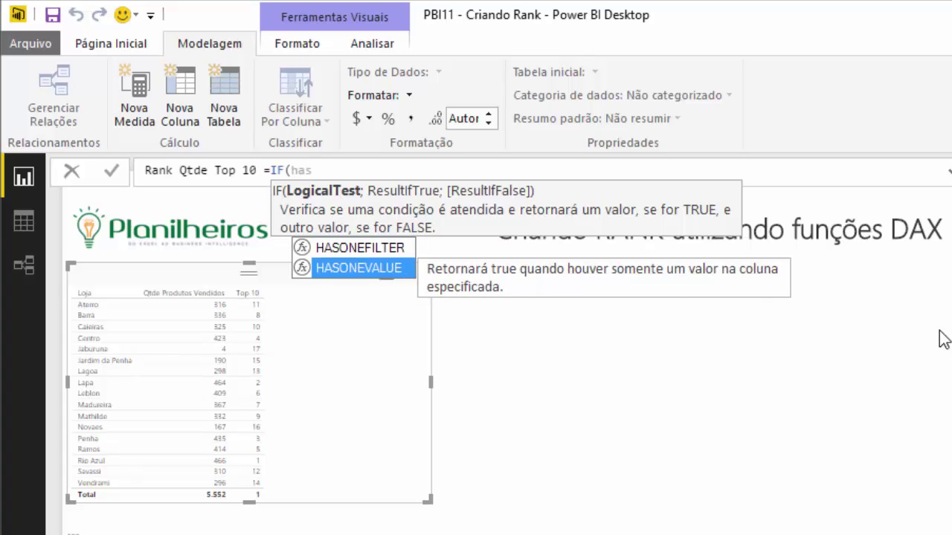
key("Tab")
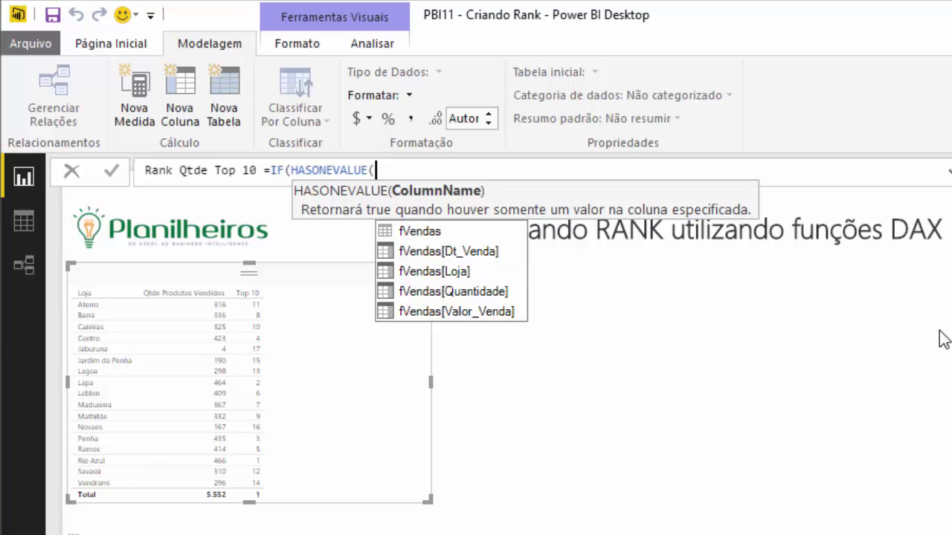
key("Down")
key("Down")
key("Down")
key("Tab")
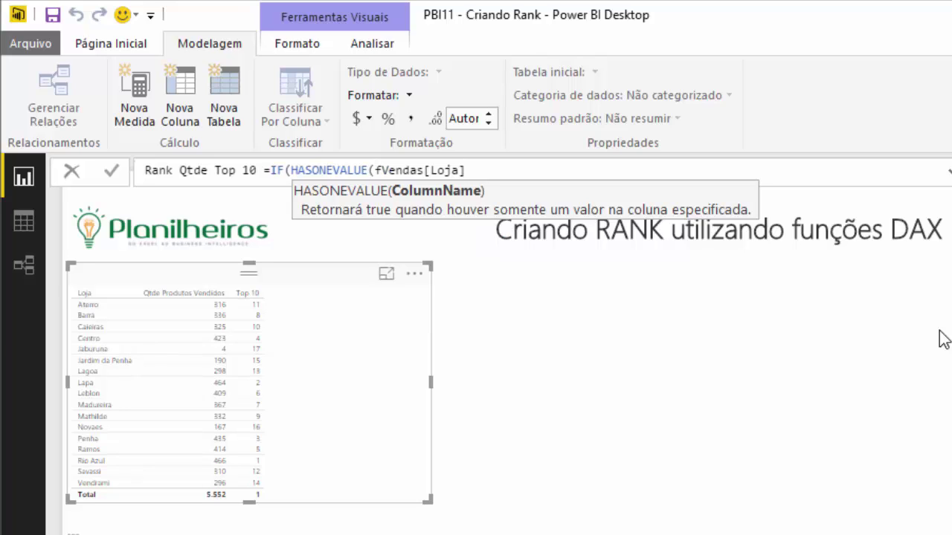
type(")")
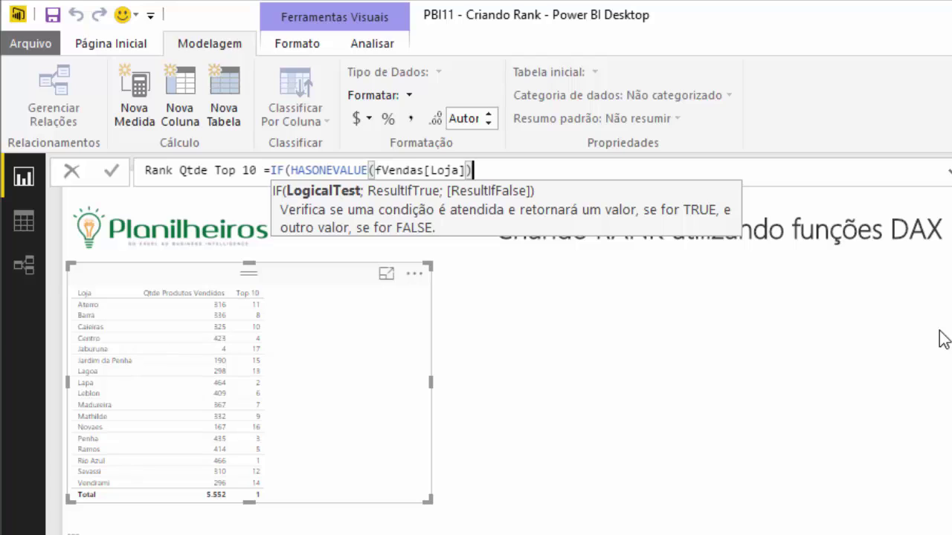
type(";")
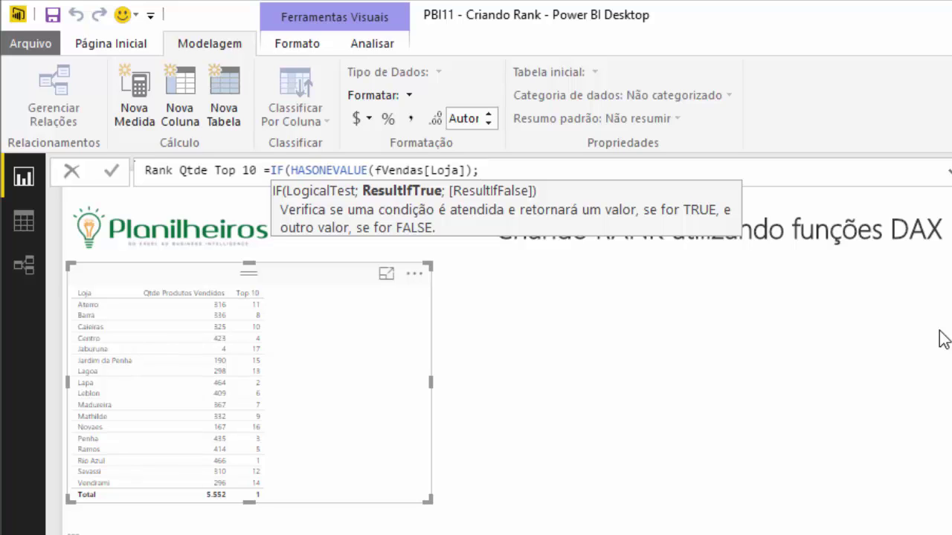
- Start a nested IF as the true result, with RANKX( and ALL(fVendas[Loja]) as its table argument, followed by a semicolon
type("IF(")
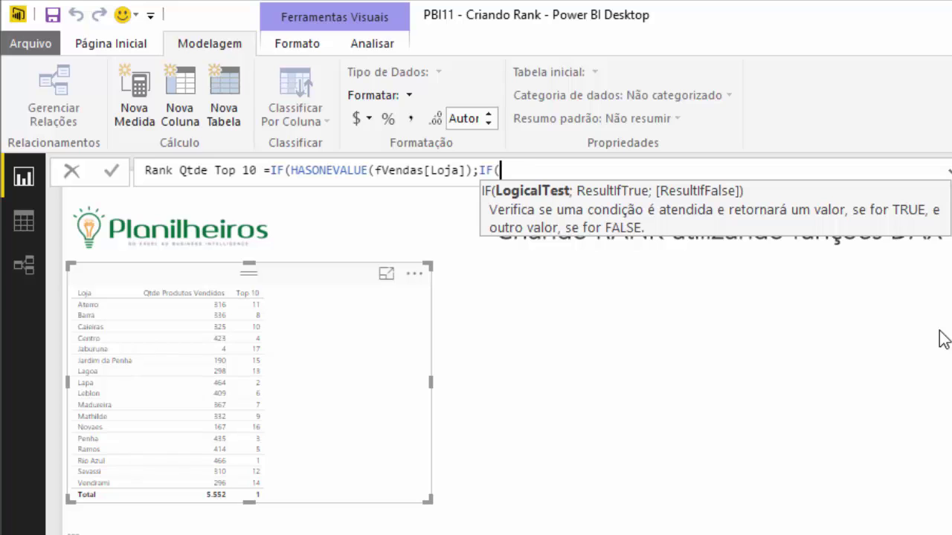
type("rank")
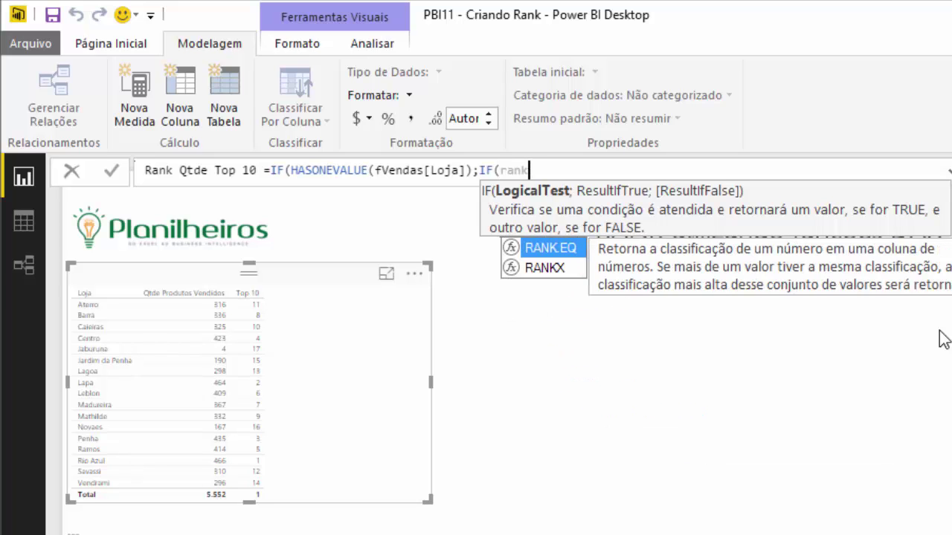
type("x(")
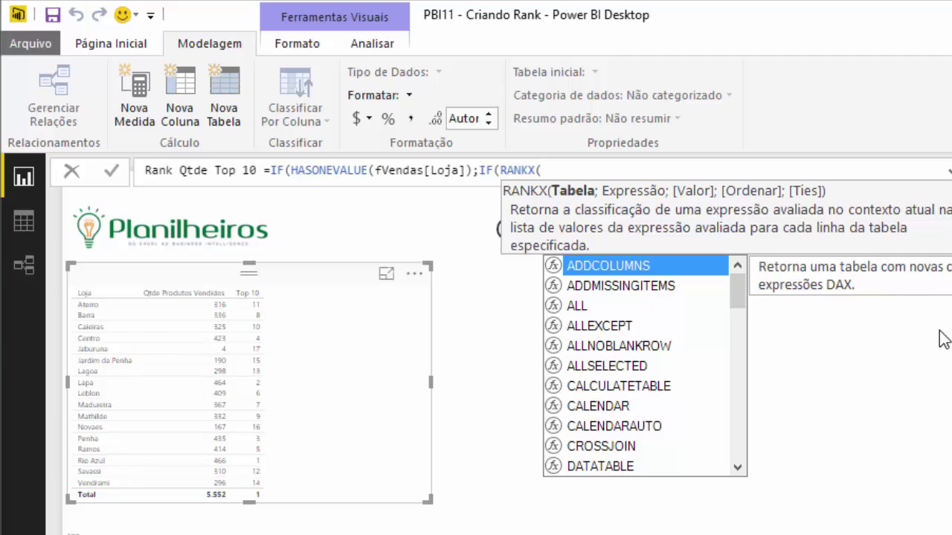
type("al(fv")
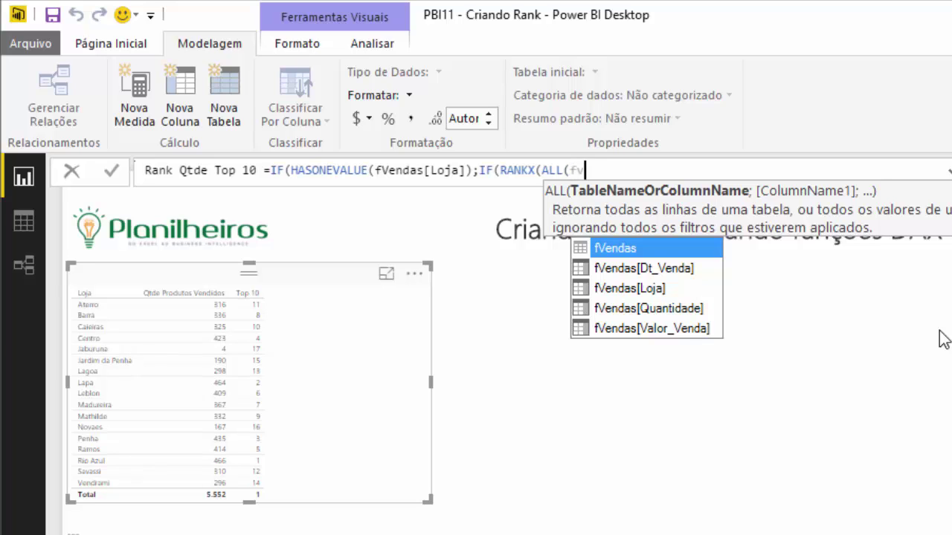
key("Down")
key("Down")
key("Tab")
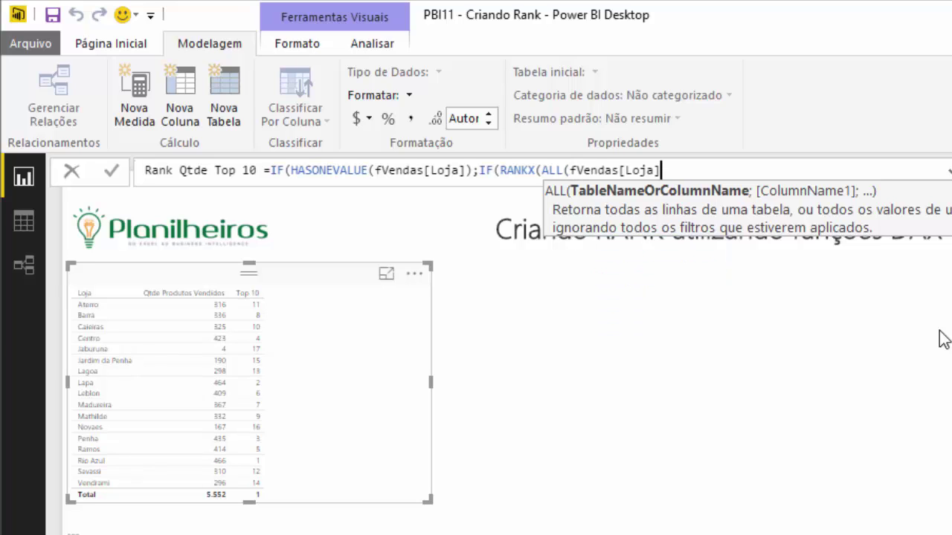
type(");")
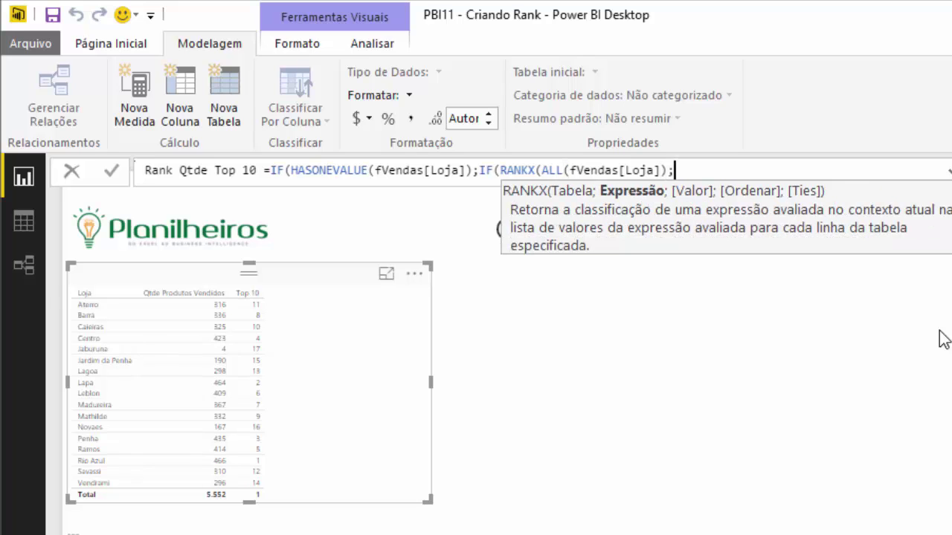
- Rank by [Qtde Produtos Vendidos], close RANKX and complete the nested test with <=10 and a semicolon
type("[")
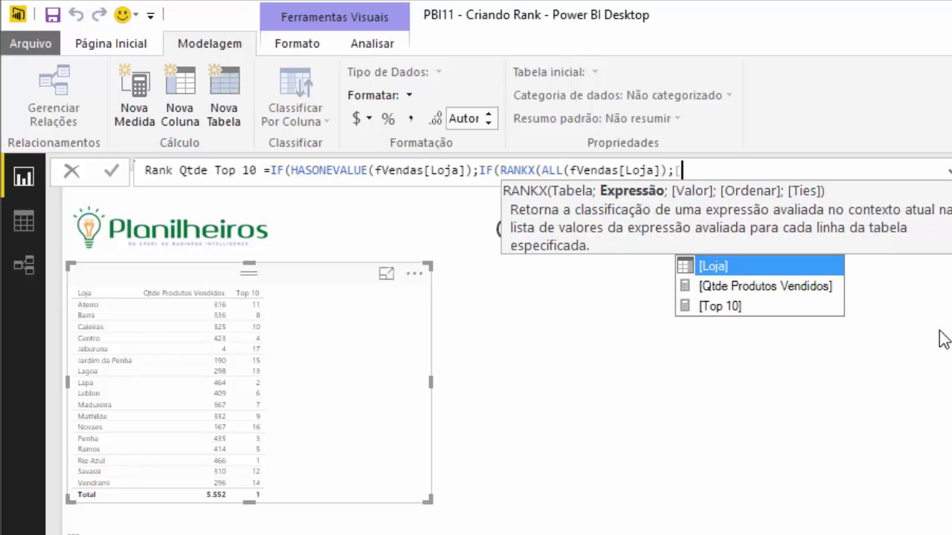
key("Down")
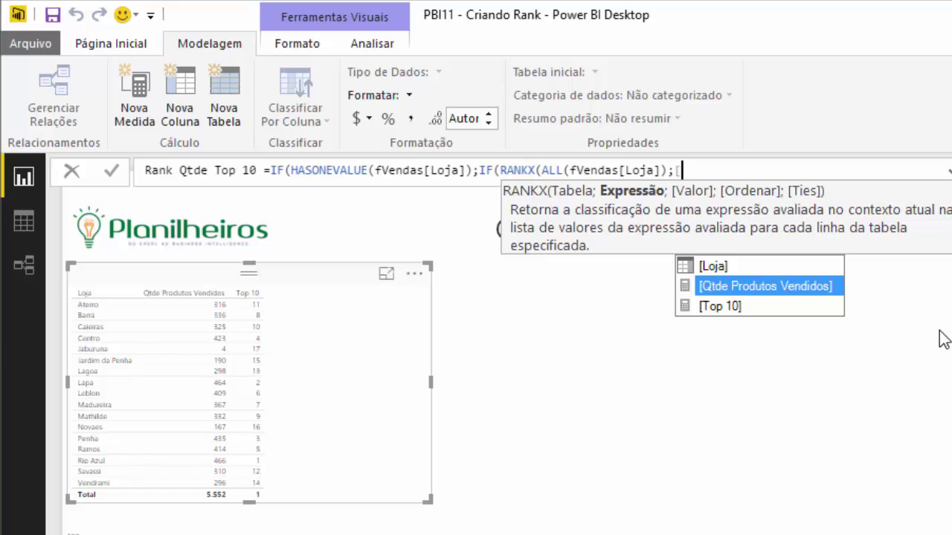
key("Tab")
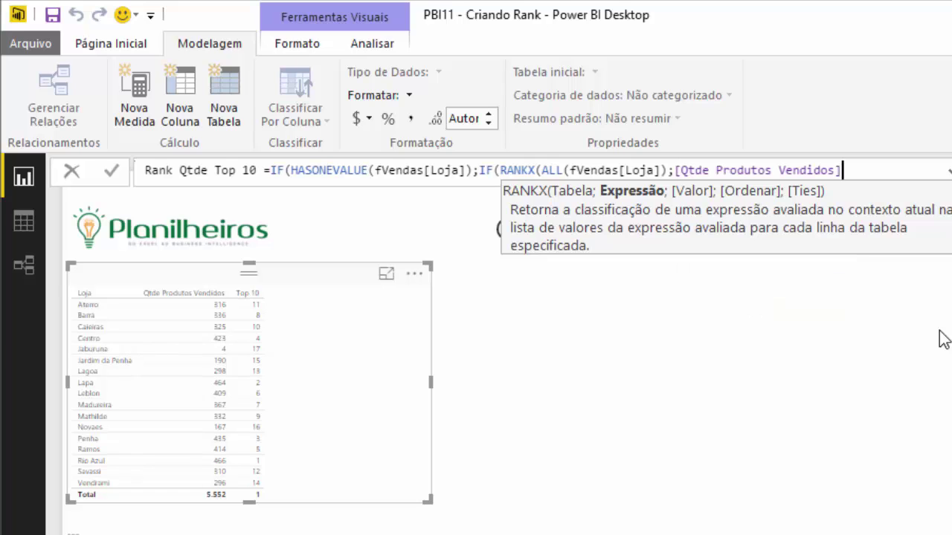
type(")")
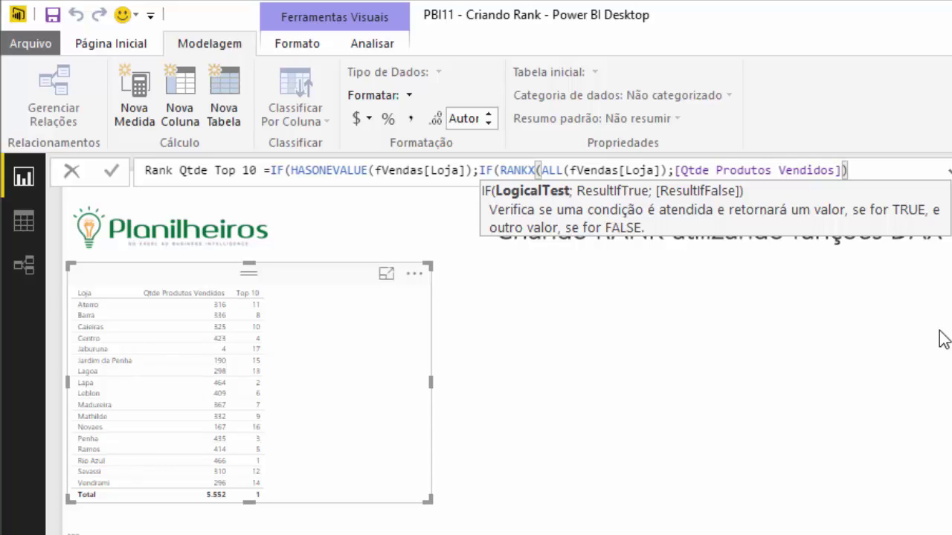
type("<=10")
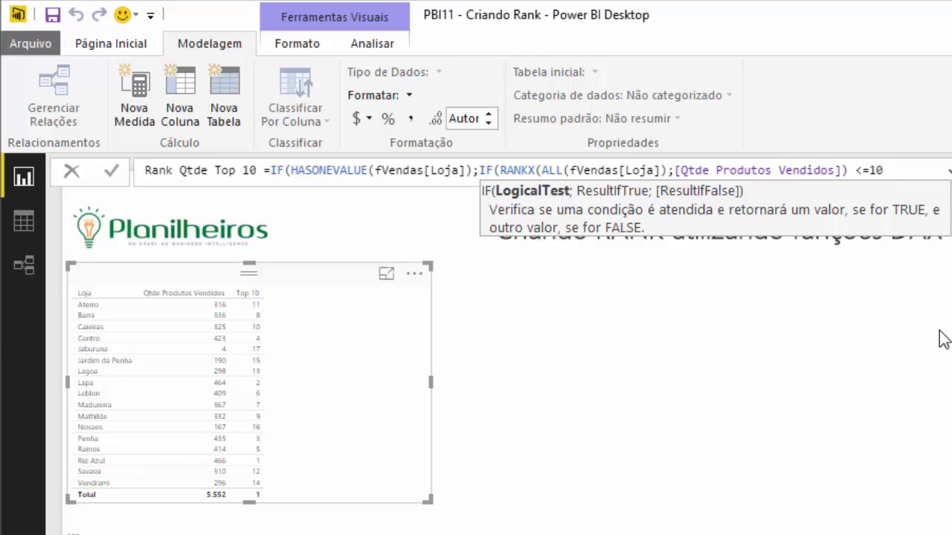
type(";")
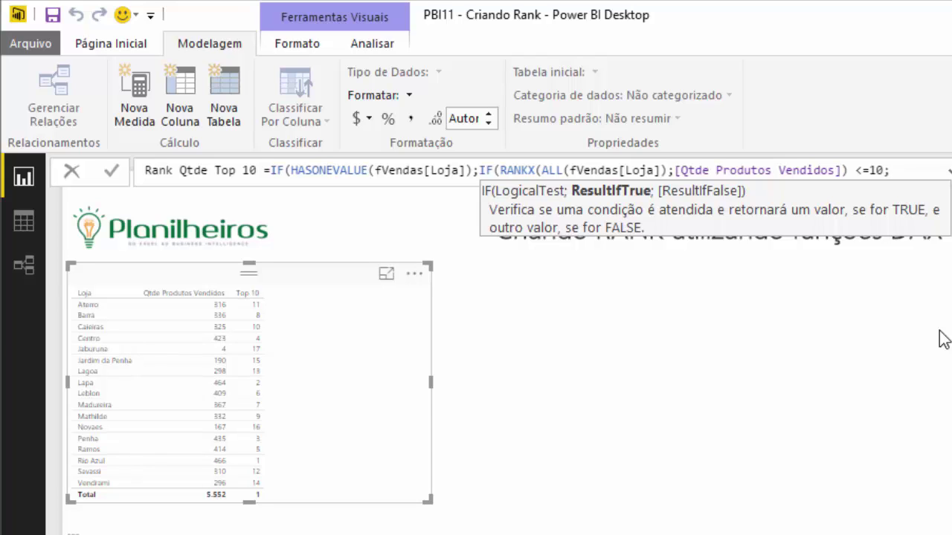
- Make the nested IF return [Qtde Produtos Vendidos] when true and BLANK() when false, and close it
type("[")
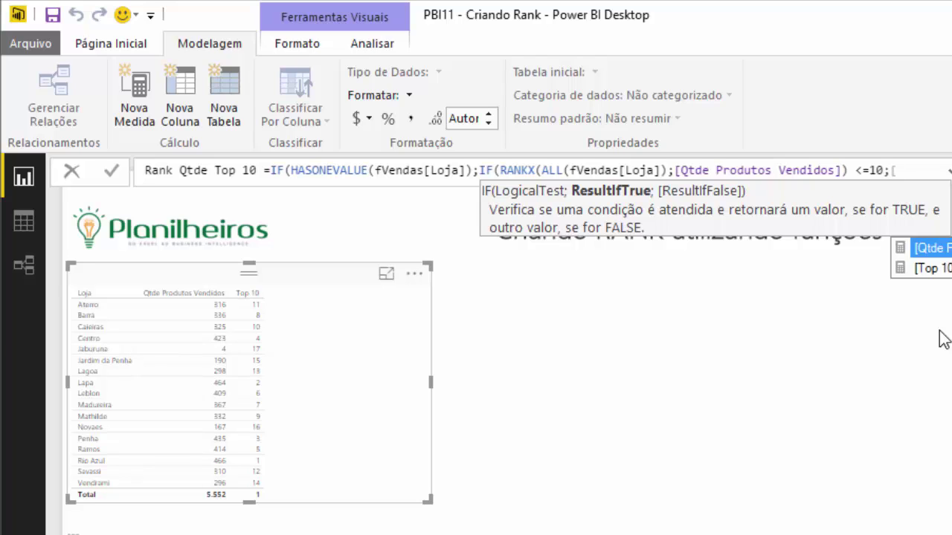
key("Tab")
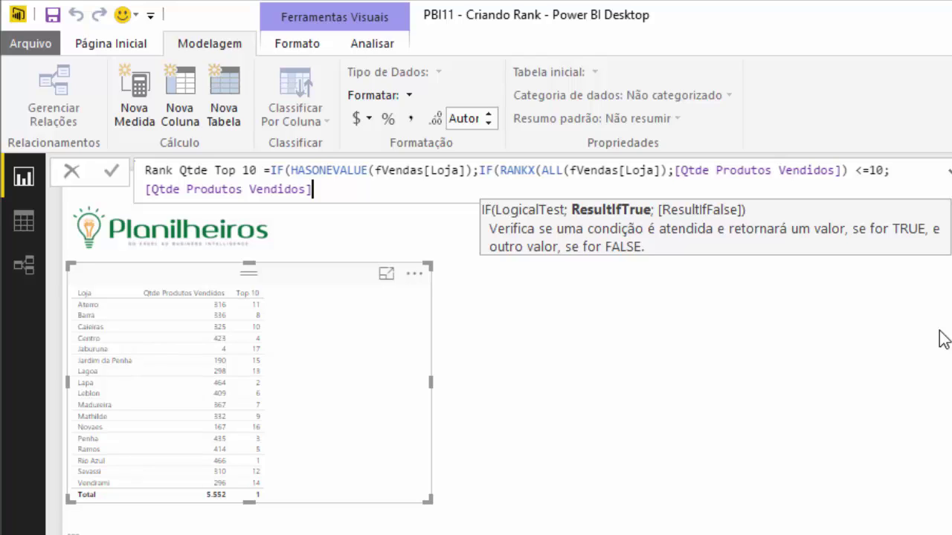
type(";")
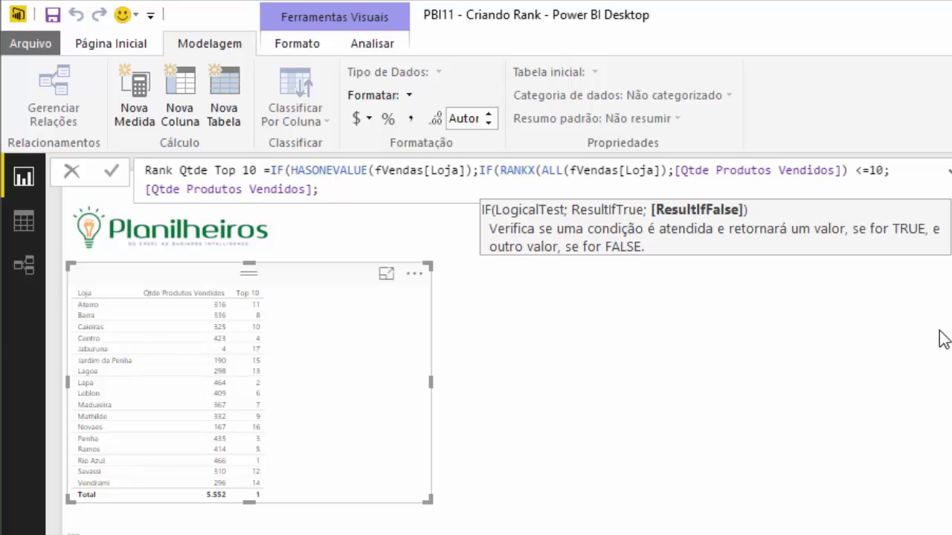
type("bla")
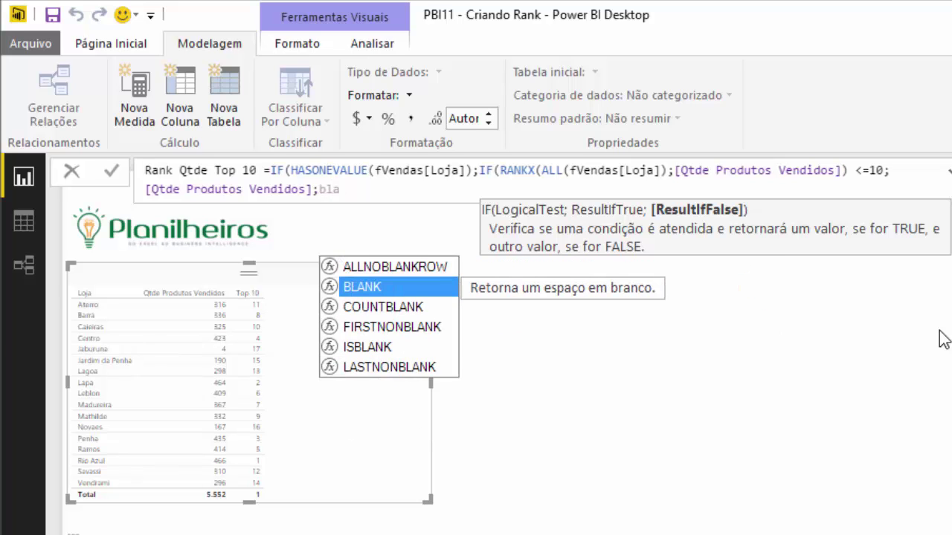
key("Tab")
type(")")
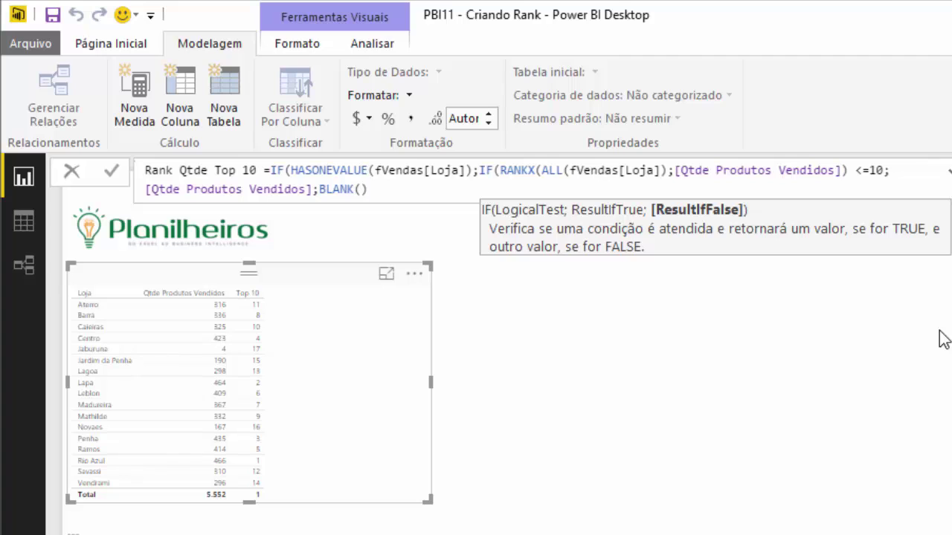
type(")")
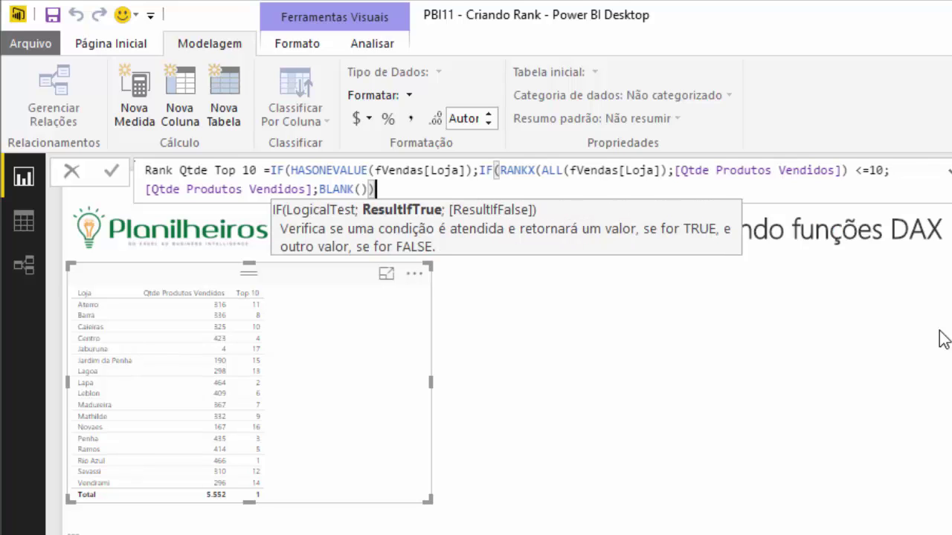
- Close the outer IF with a final parenthesis and commit the Rank Qtde Top 10 measure
type(")")
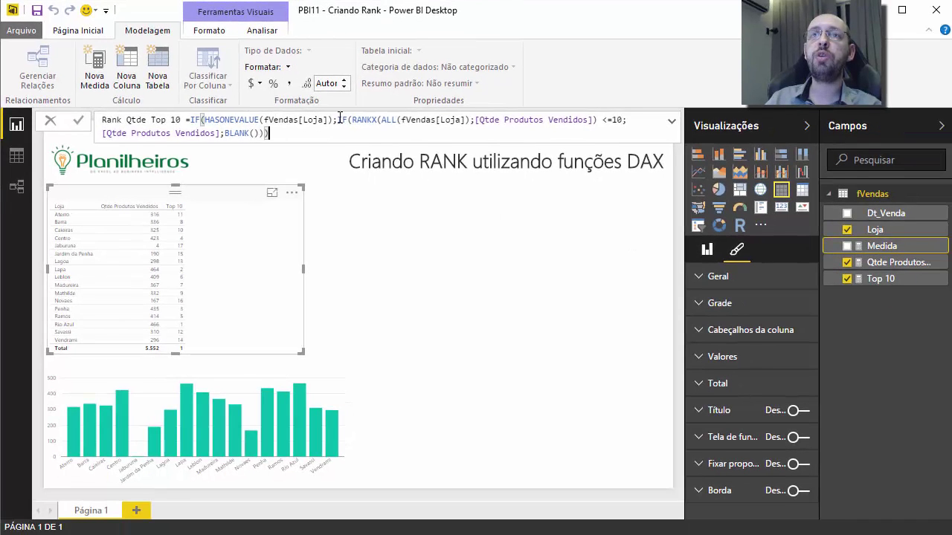
left_click_drag(339, 119, 264, 135)
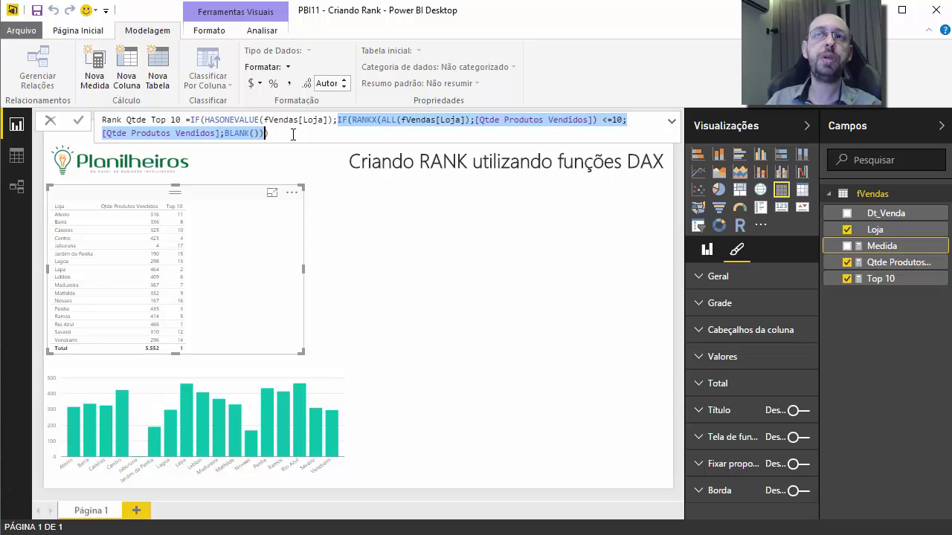
left_click(293, 135)
type(")")
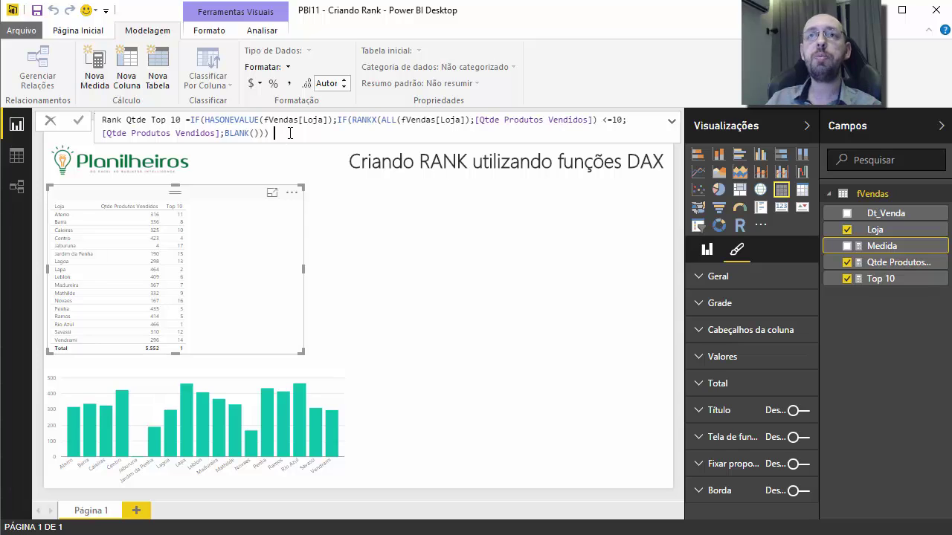
key("Return")
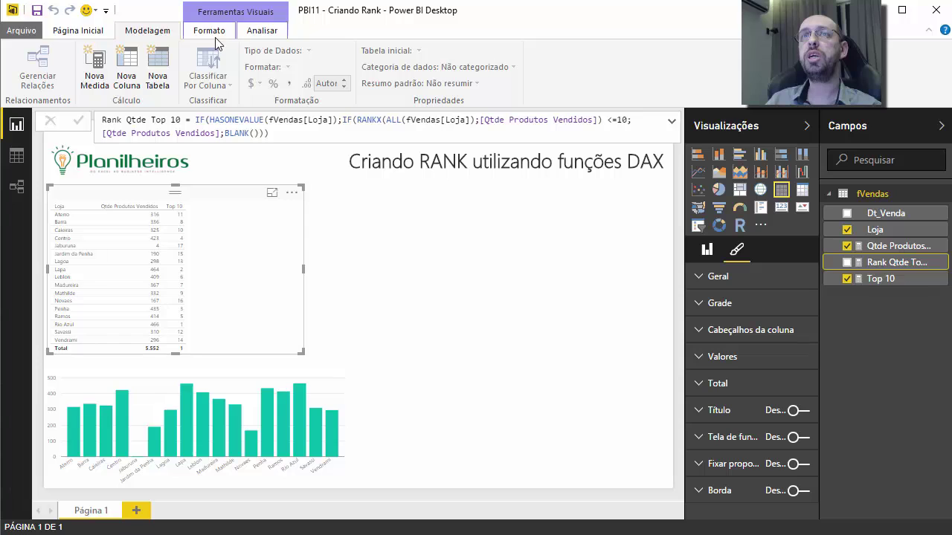
- Format the Rank Qtde Top 10 measure as a whole number (Número Inteiro)
left_click(879, 279)
left_click(877, 265)
left_click(290, 84)
left_click(297, 67)
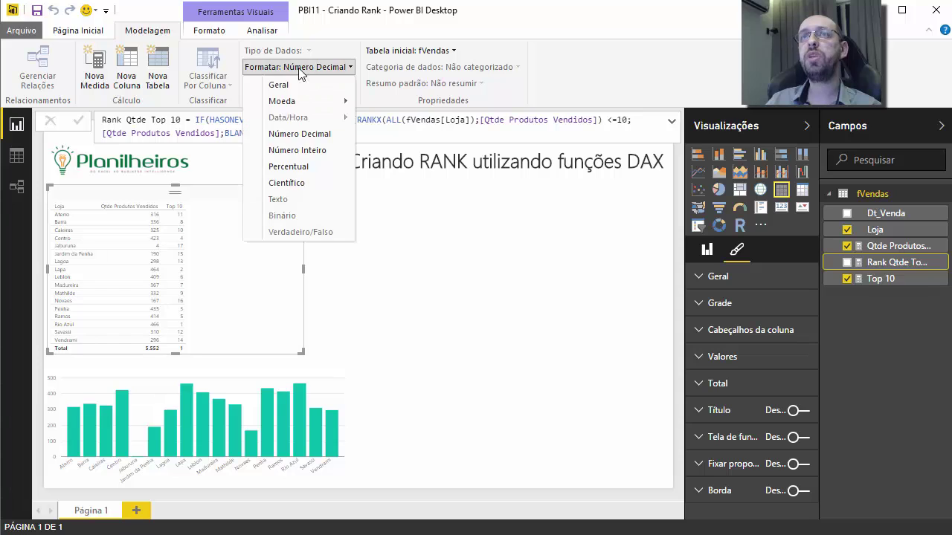
left_click(301, 151)
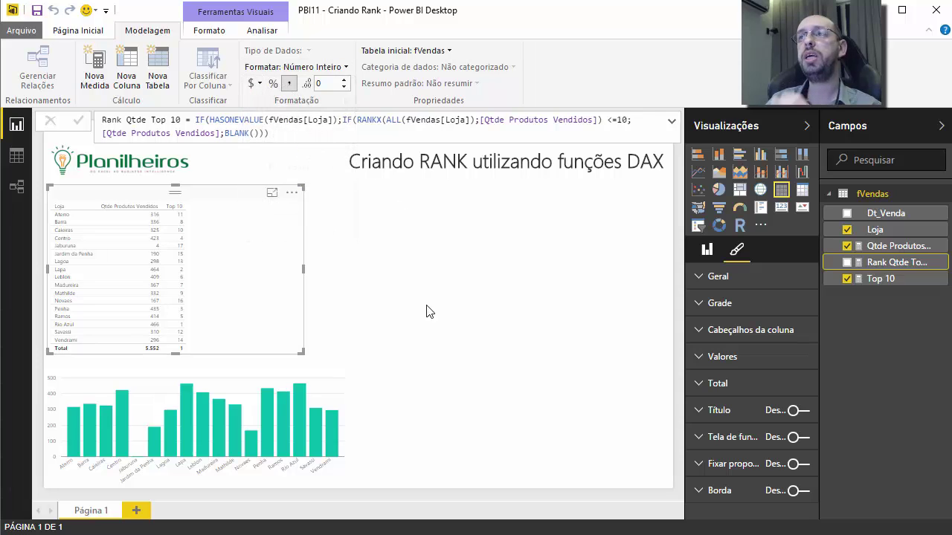
- Add the Rank Qtde Top 10 measure to the stores table and enlarge the table in focus mode
left_click_drag(888, 262, 261, 249)
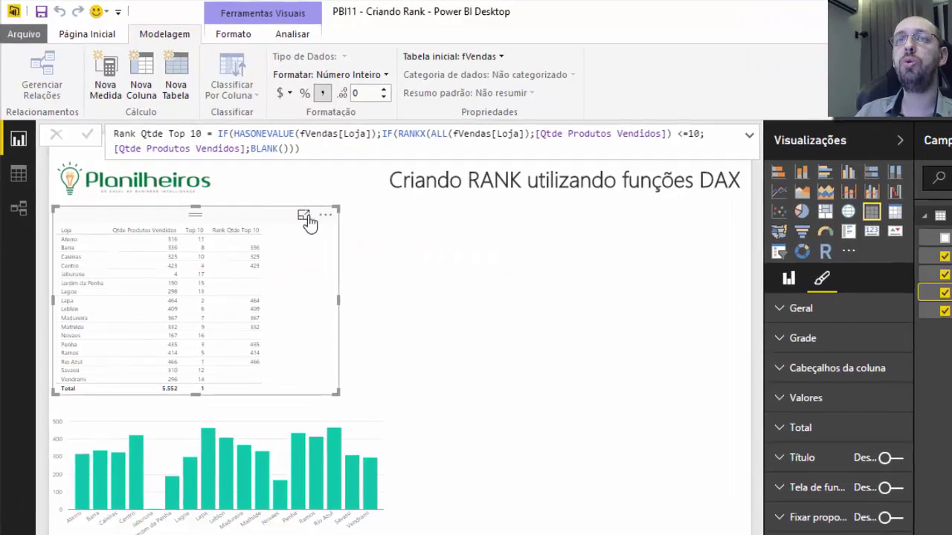
left_click(304, 217)
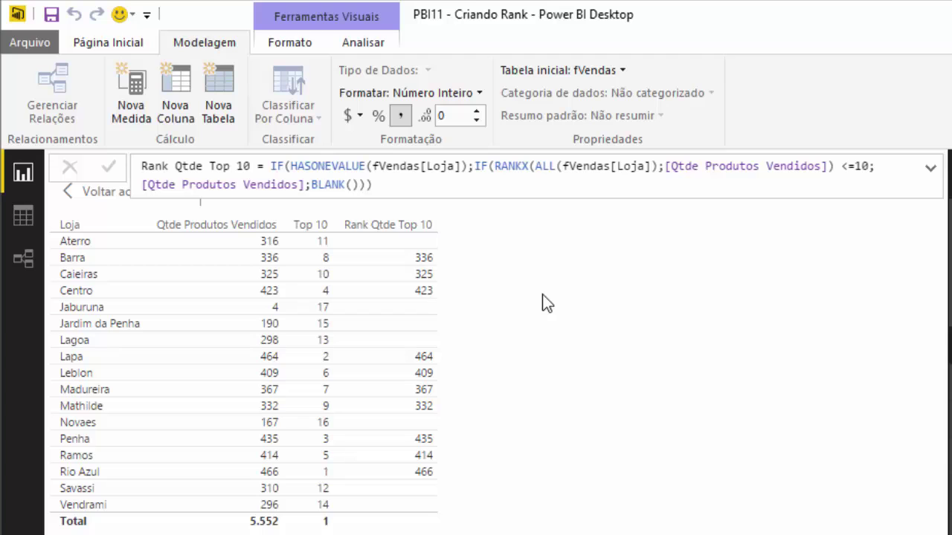
- Try the Rank Qtde Top 10 measure with a limit of <=5, and restore the limit to <=10
left_click(851, 166)
left_click_drag(855, 167, 871, 166)
type("5")
key("Return")
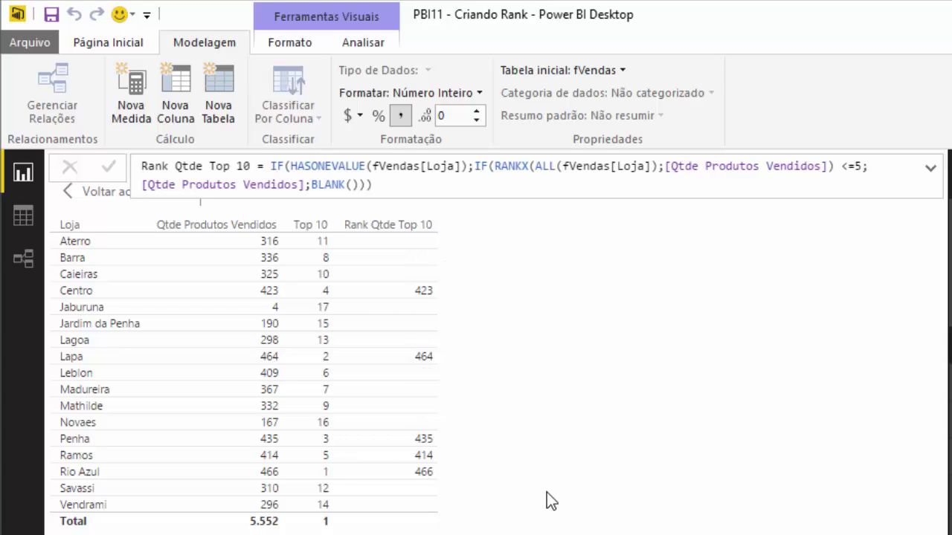
double_click(859, 167)
type("10")
key("Return")
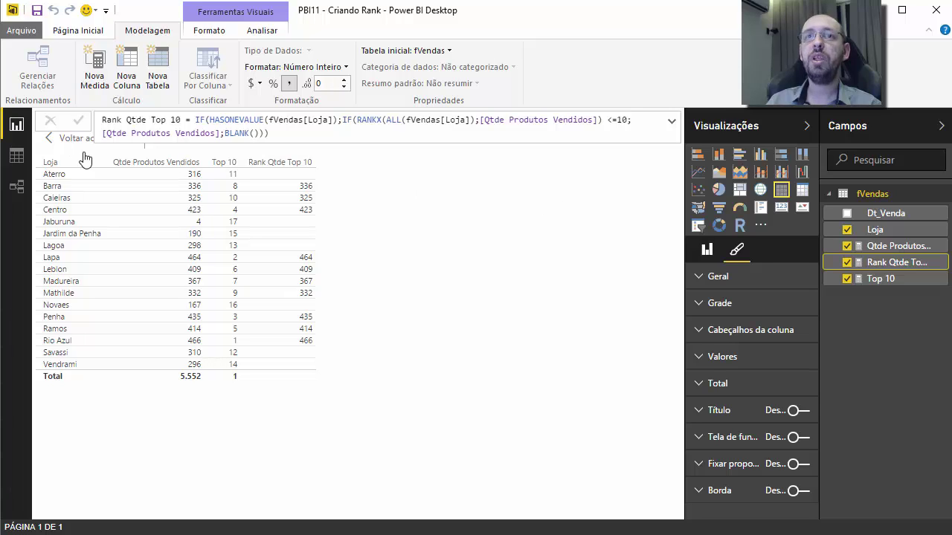
- Leave the formula unchanged, return from the enlarged table to the report page and select the table
left_click(331, 133)
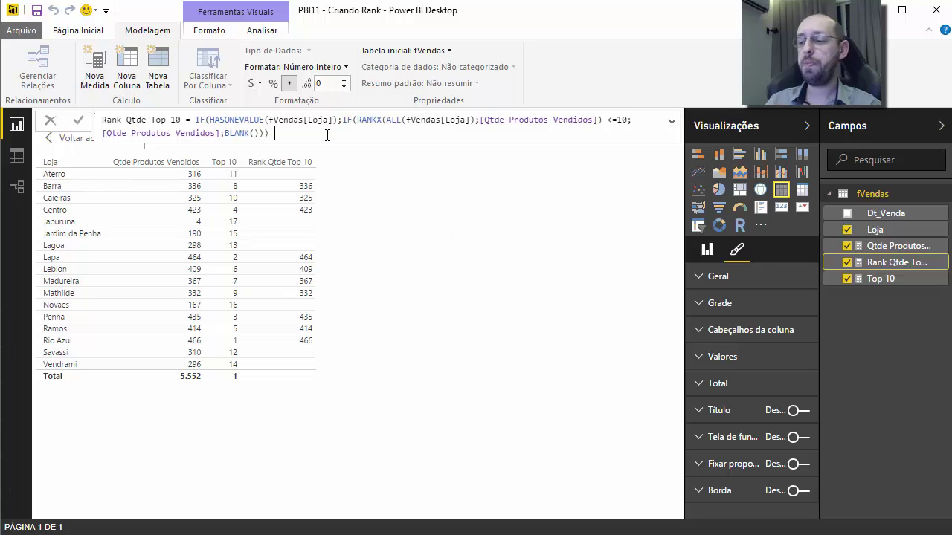
left_click(413, 220)
left_click(95, 141)
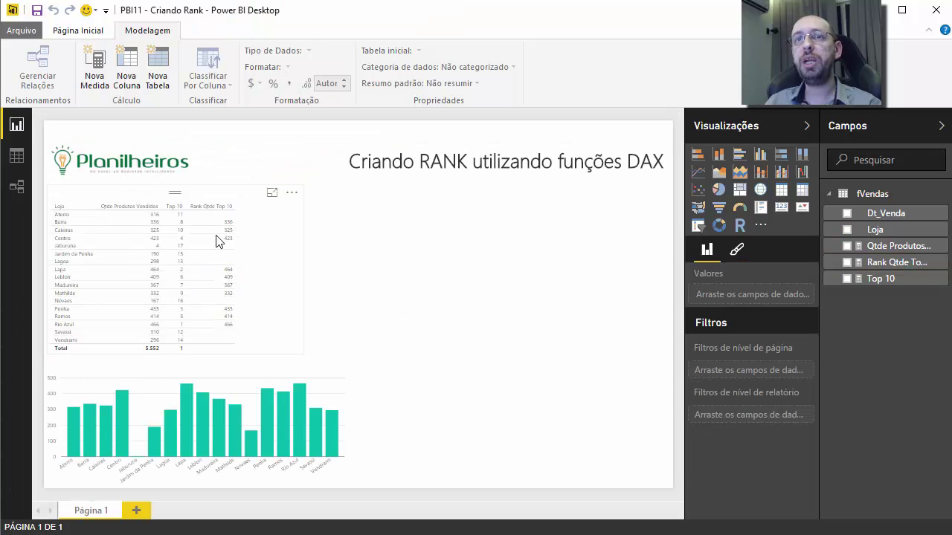
left_click(201, 198)
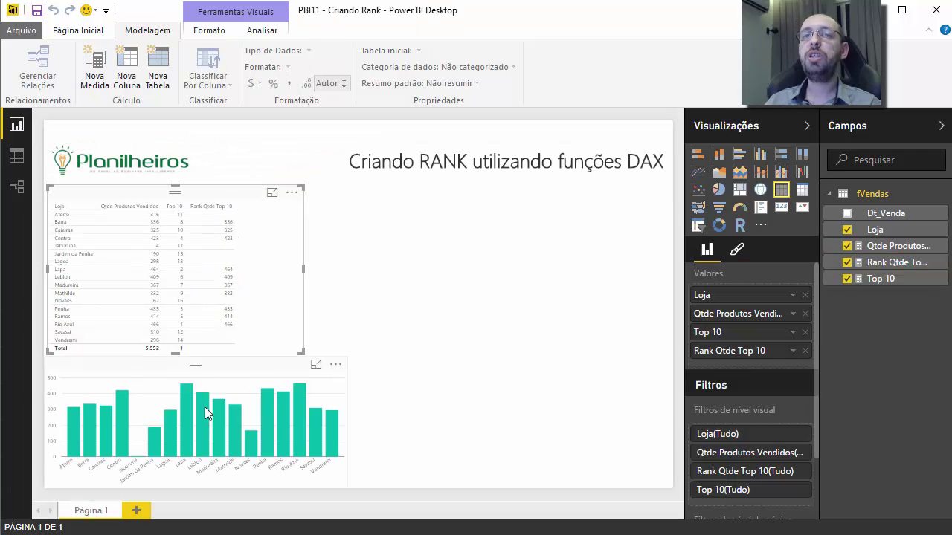
mouse_move(238, 409)
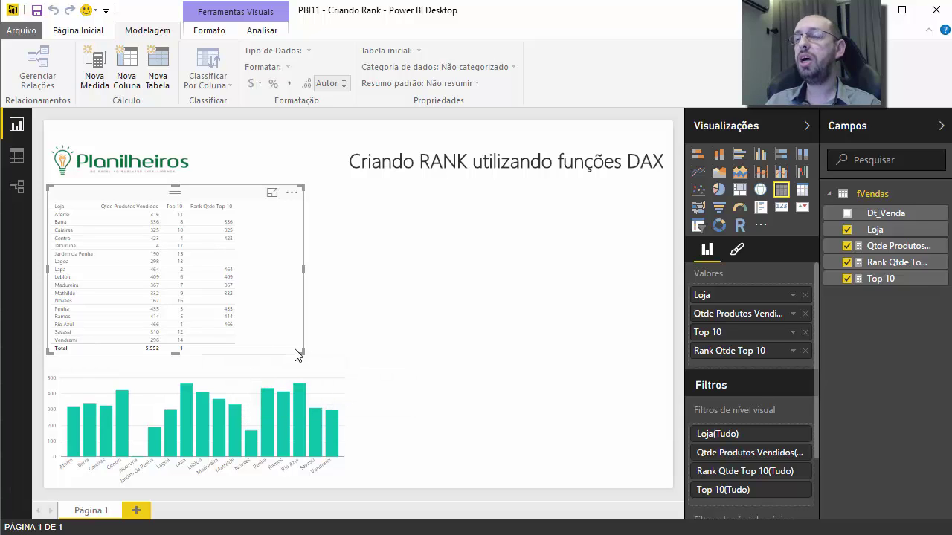
- Insert a clustered bar chart and place it in the empty area beside the column chart
left_click(418, 385)
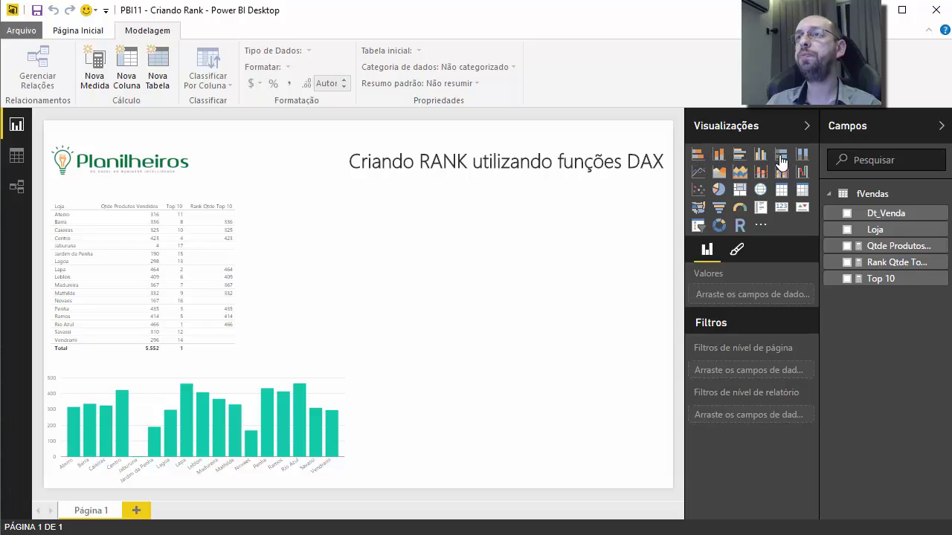
left_click(741, 157)
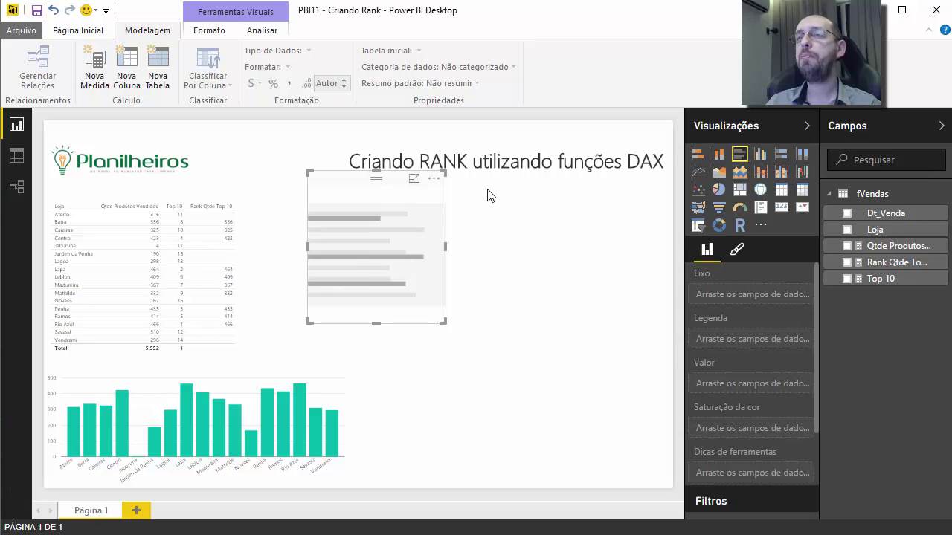
left_click_drag(355, 182, 417, 328)
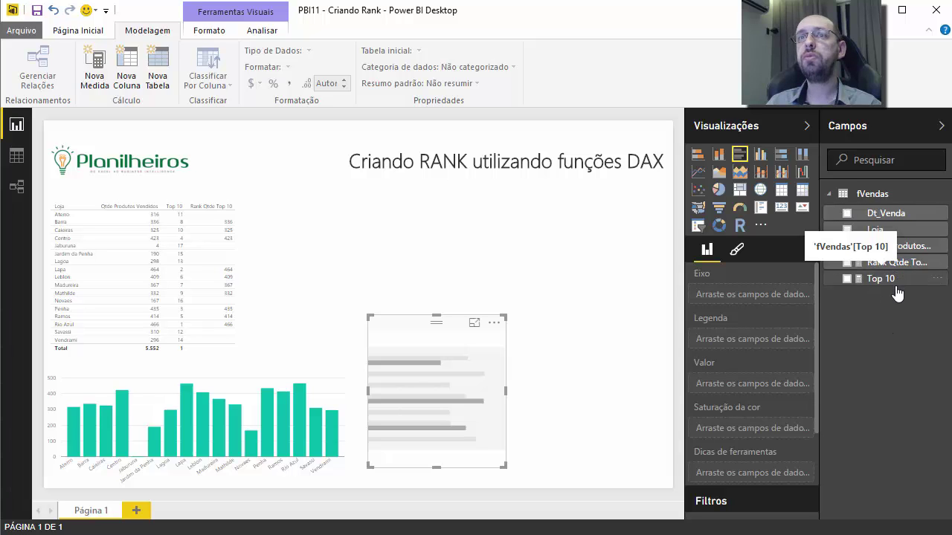
- Assign Rank Qtde Top 10 as the bar chart's value and Loja as its axis, and widen the chart to the page edge
left_click_drag(892, 264, 777, 388)
left_click_drag(877, 230, 741, 292)
mouse_move(506, 390)
left_mouse_down()
mouse_move(650, 394)
mouse_move(672, 409)
left_mouse_up()
left_click_drag(548, 323, 518, 344)
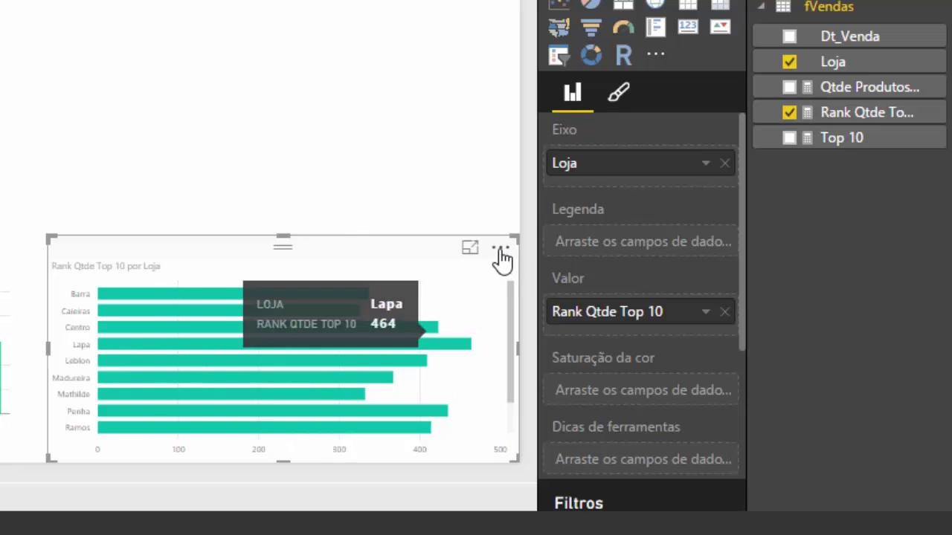
- Sort the bar chart by Rank Qtde Top 10 and make it tall enough to fit all ten stores
left_click(501, 253)
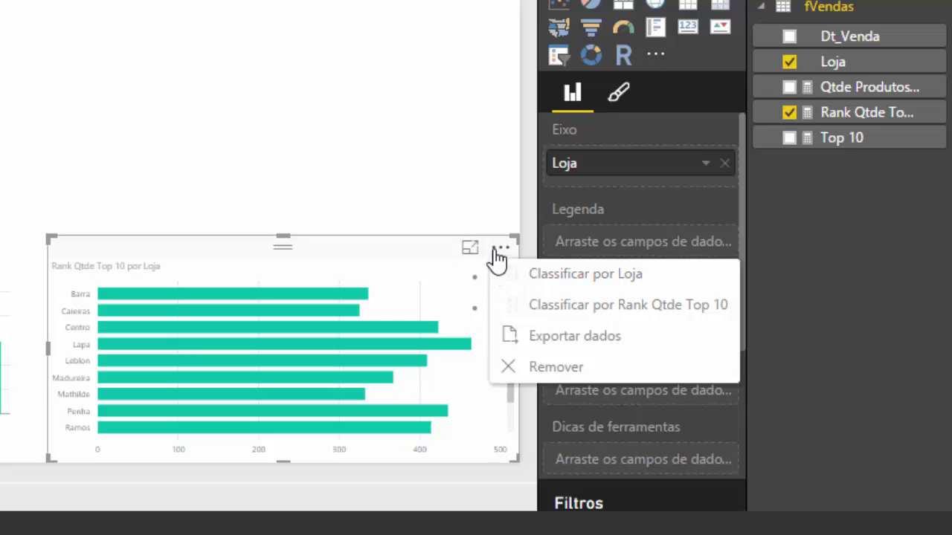
left_click(606, 306)
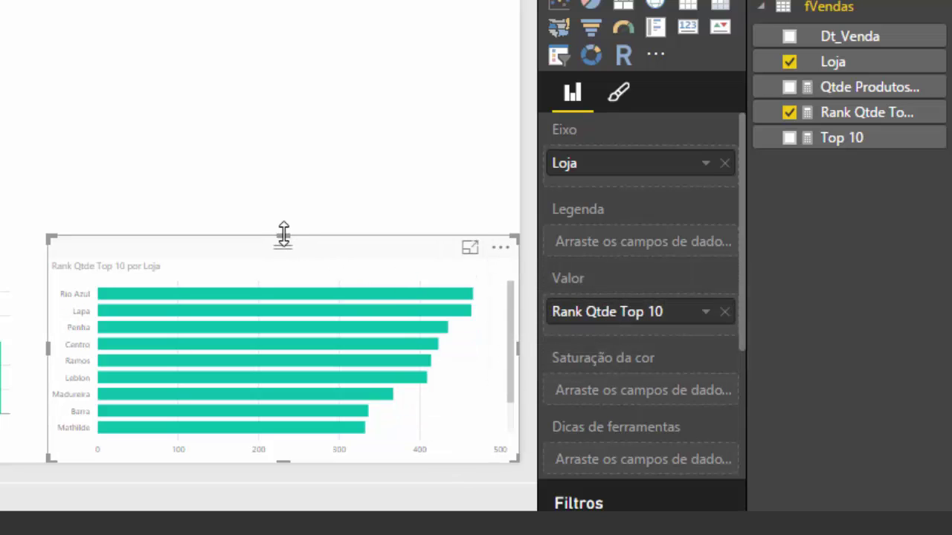
left_click_drag(284, 235, 303, 207)
key("Escape")
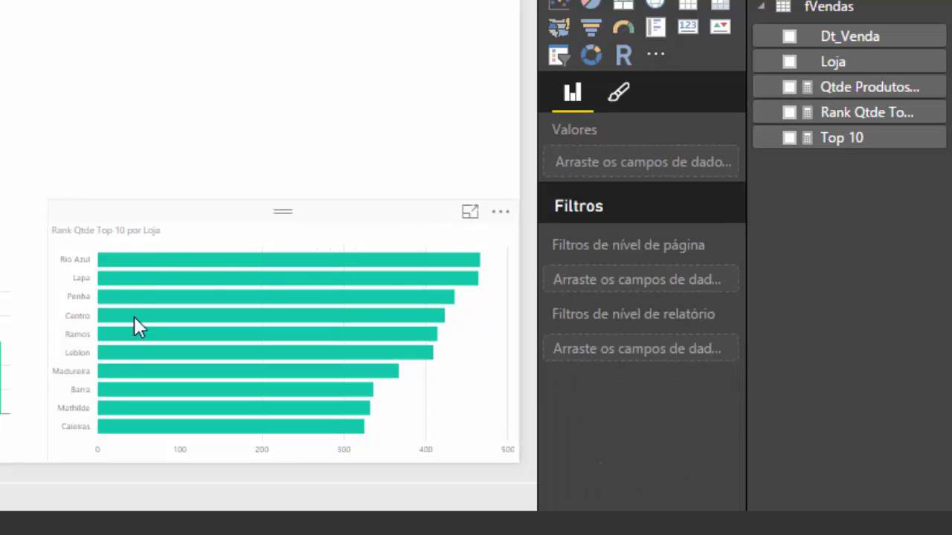
- Reduce the bar chart's height to a slightly more compact size that still fits all ten stores
mouse_move(129, 259)
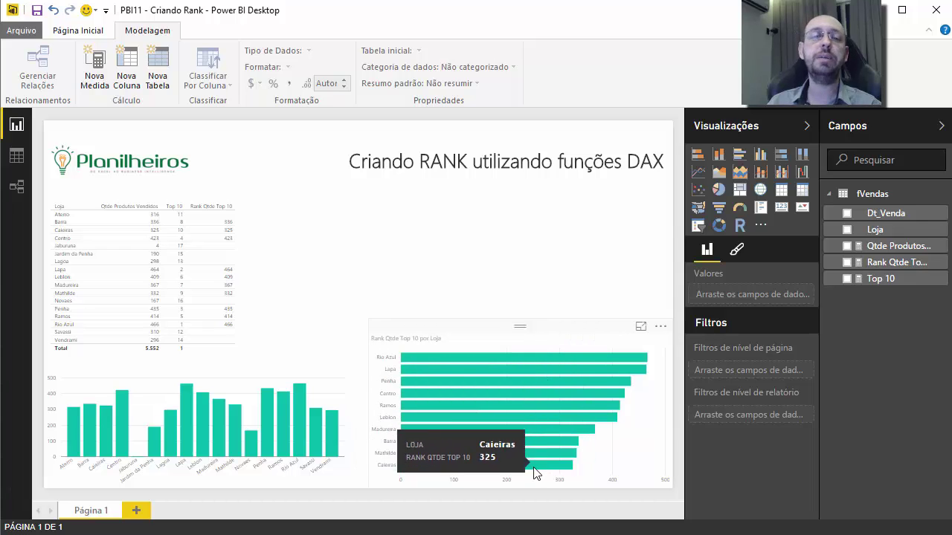
left_click(523, 320)
left_click_drag(523, 320, 520, 341)
left_click(377, 300)
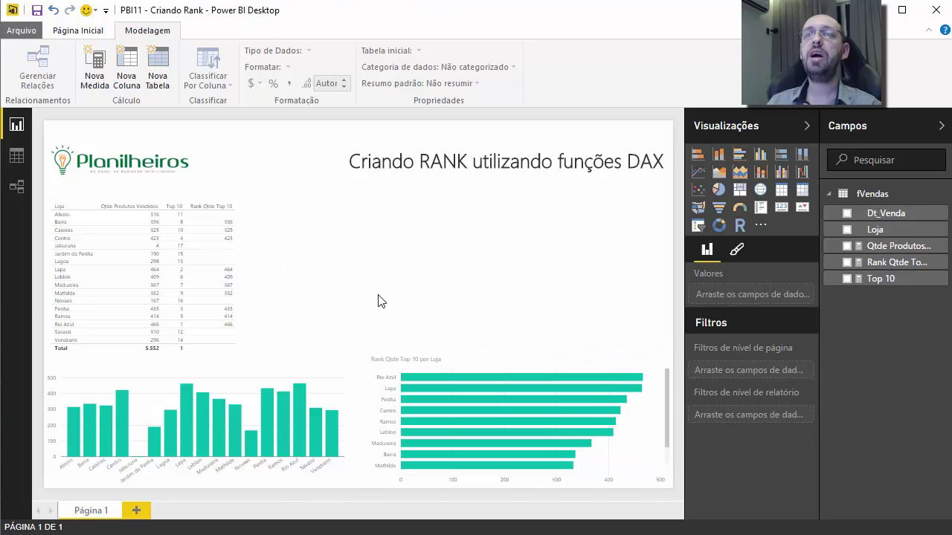
left_click(554, 356)
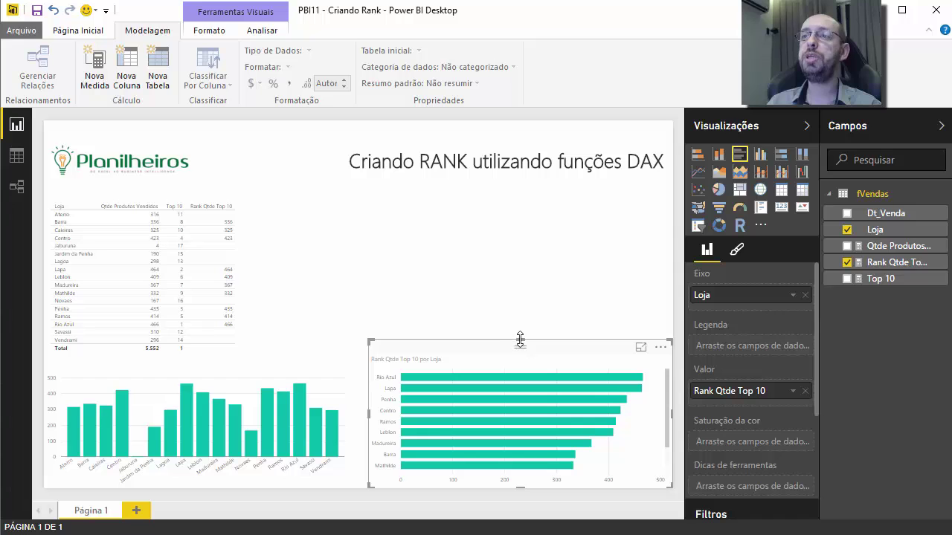
left_click_drag(520, 339, 520, 333)
left_click(495, 304)
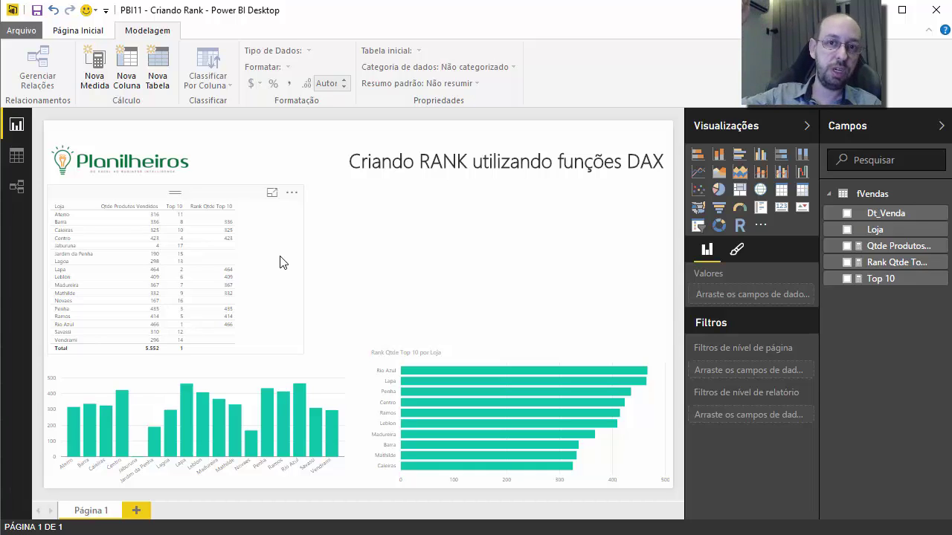
- Start a new manually entered data table and name it dTop
left_click(86, 10)
left_click(70, 32)
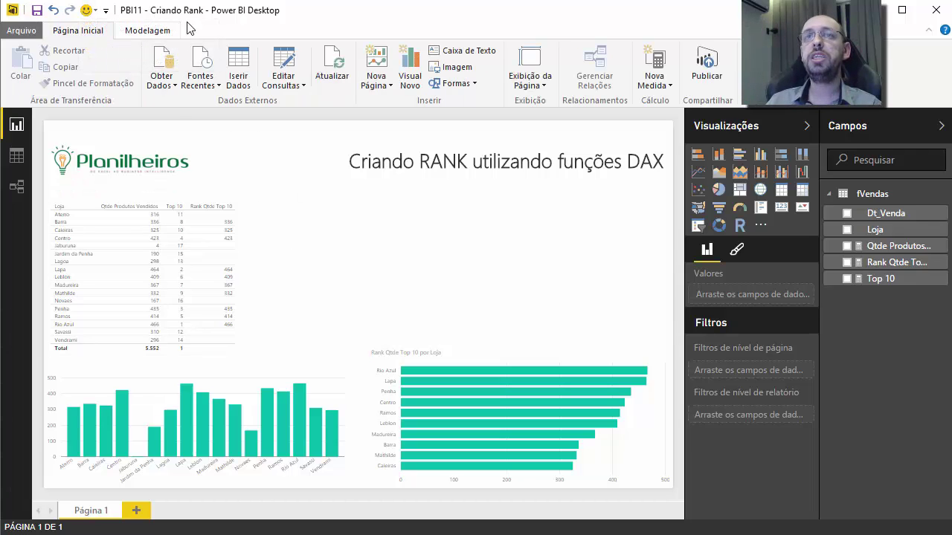
left_click(238, 80)
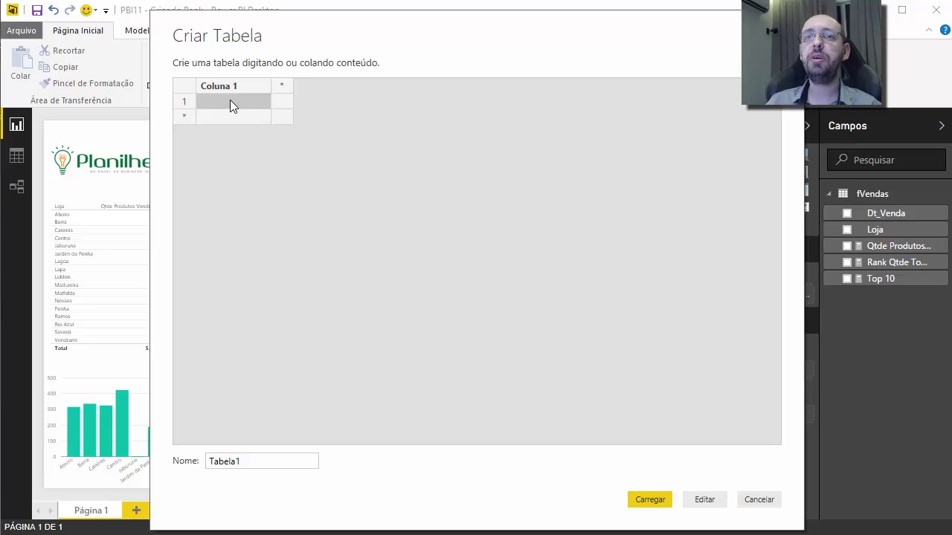
left_click_drag(248, 461, 141, 440)
type("dTop")
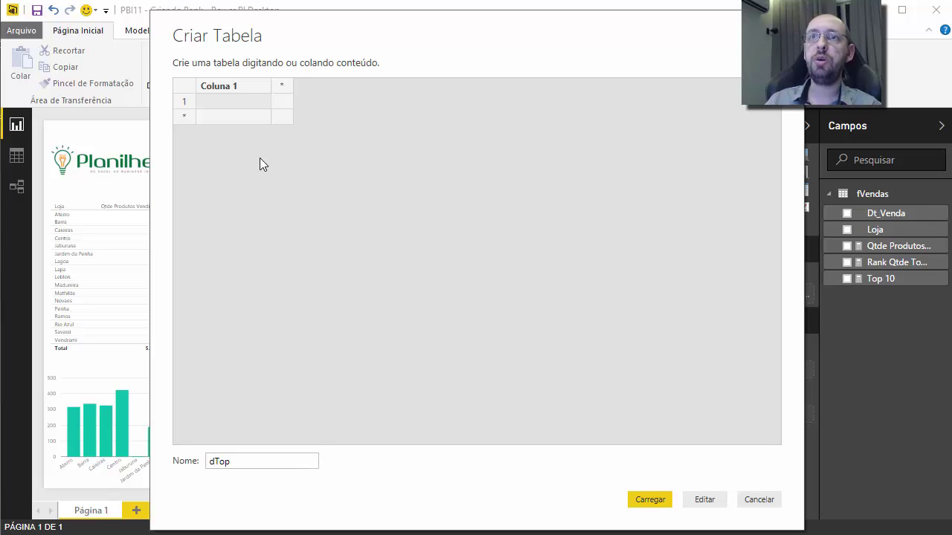
- Enter Top N in the first row of dTop's column, followed by the numbers 1 to 10 in the rows below
left_click(238, 97)
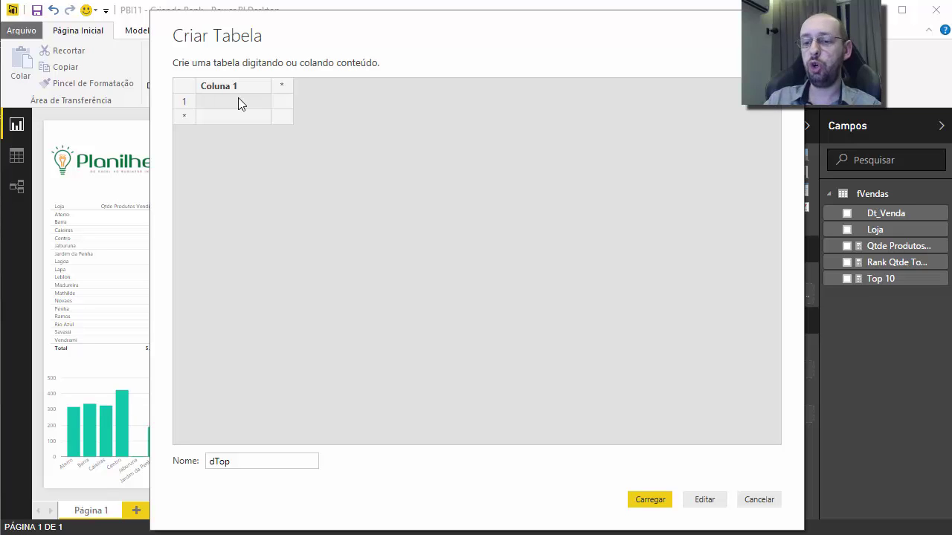
type("Top N")
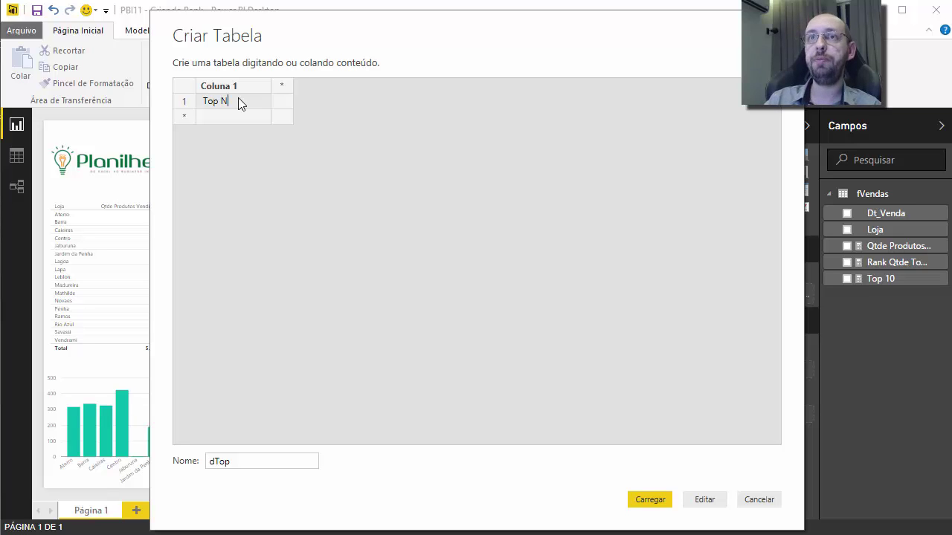
key("Return")
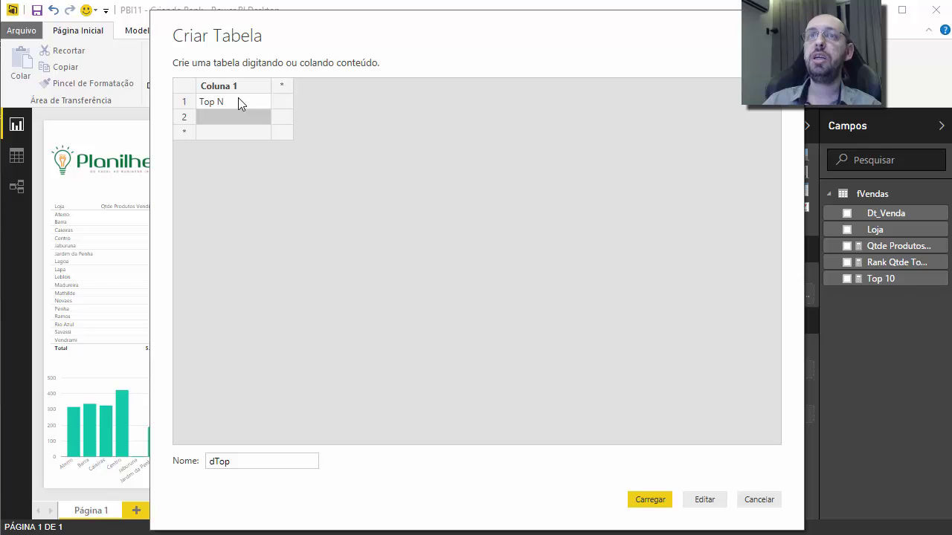
type("1")
key("Return")
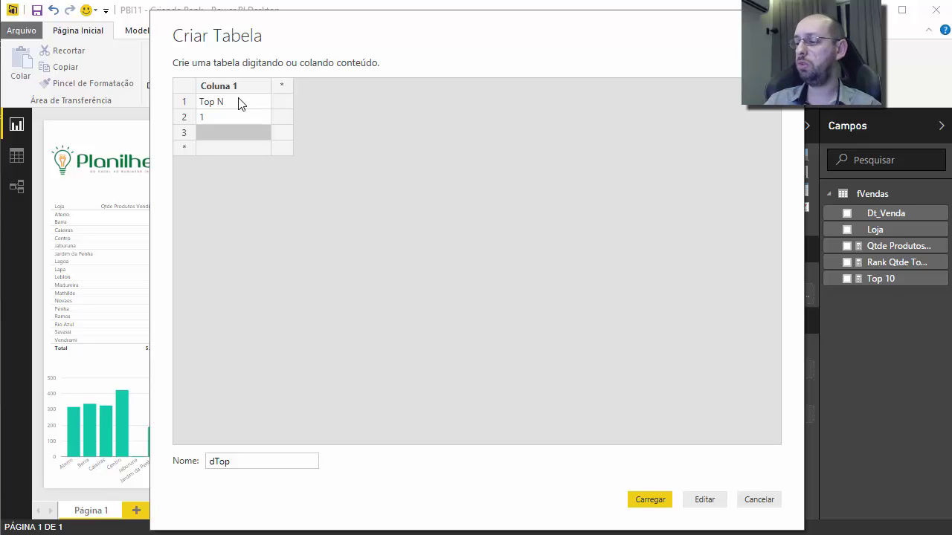
type("2 3 4 5 6")
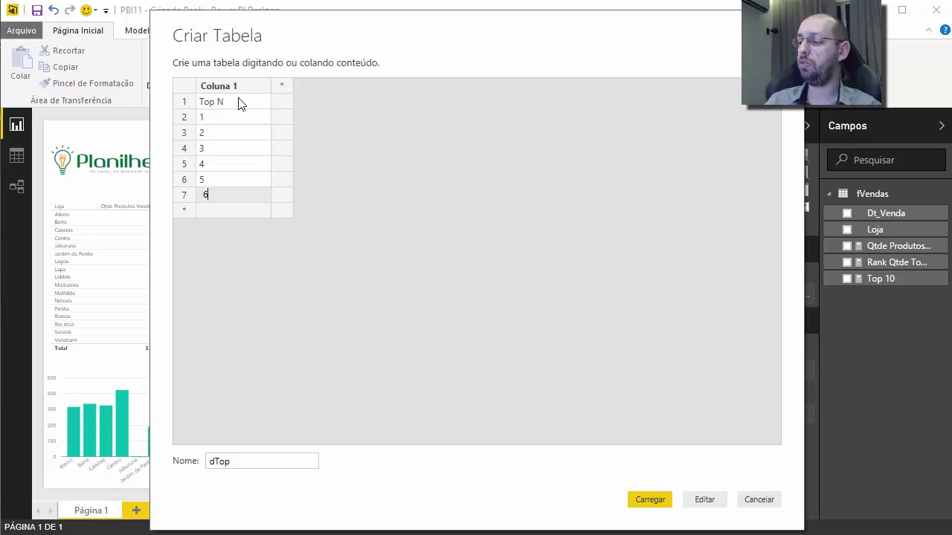
key("Return")
type("7")
key("Return")
type("8")
key("Return")
type("9")
key("Return")
type("1")
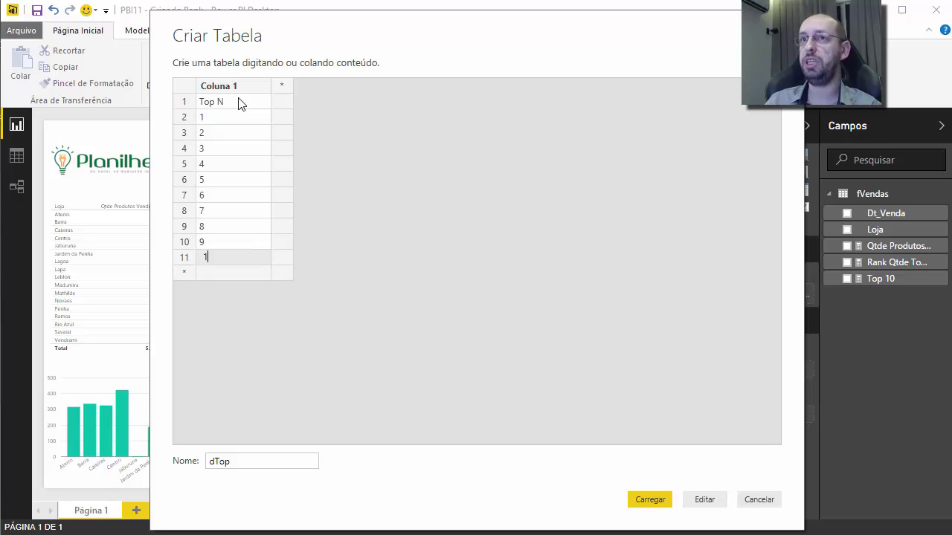
type("0")
key("Return")
left_click(399, 188)
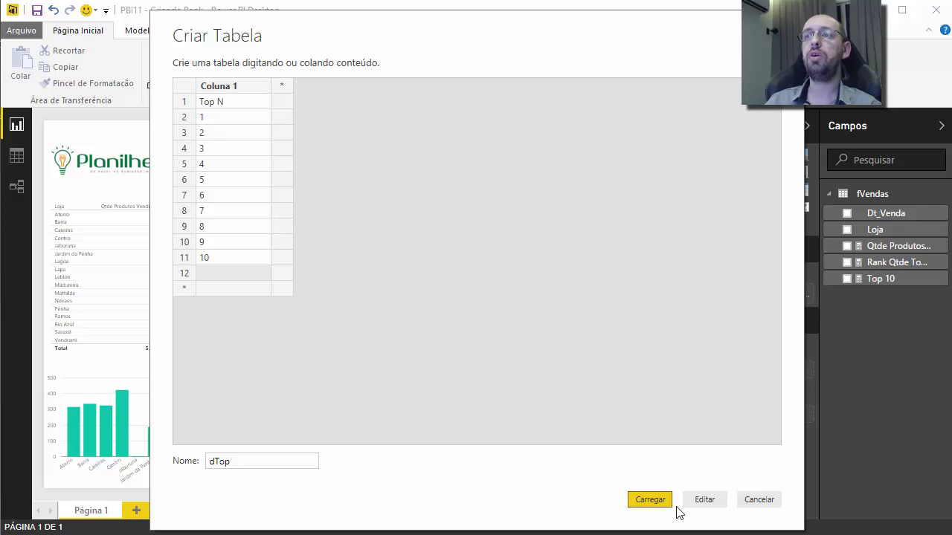
- Open the dTop table in the query editor and promote its first row to the column header
left_click(703, 499)
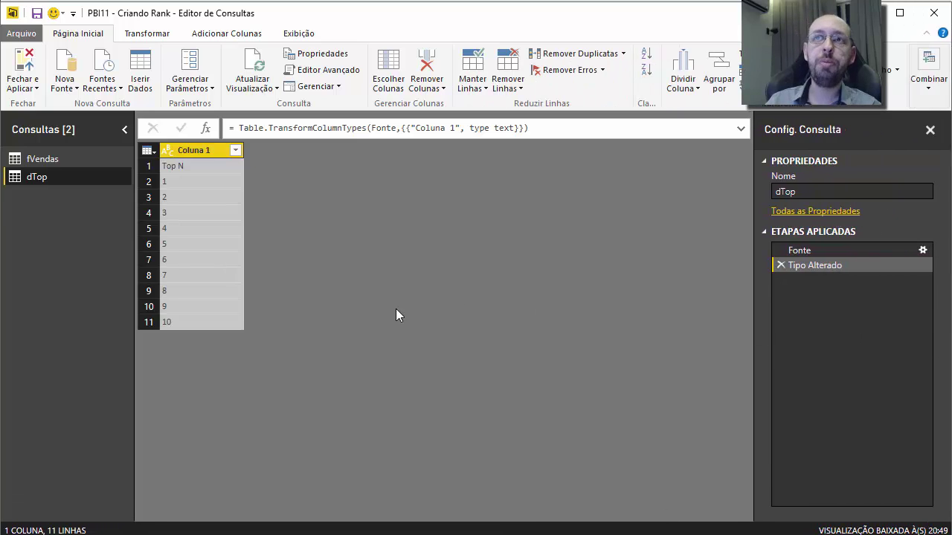
left_click(174, 151)
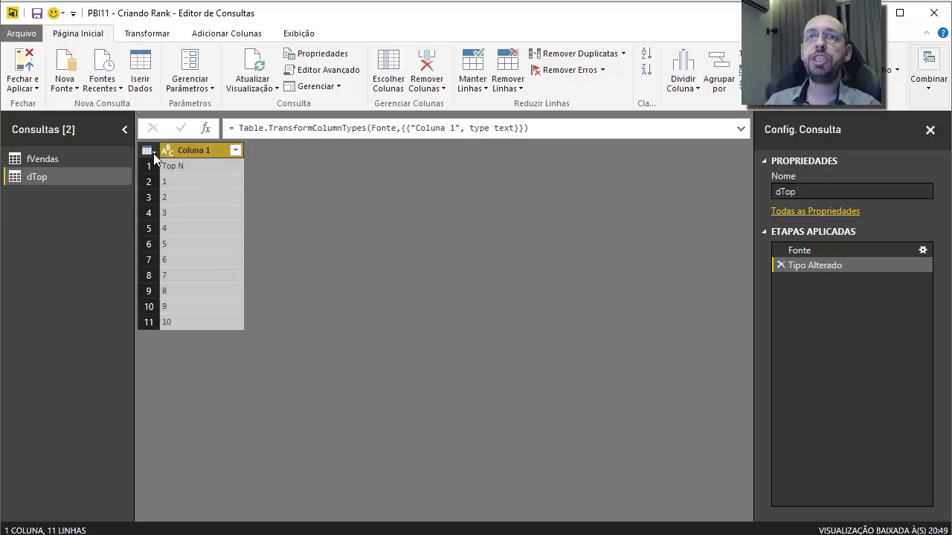
left_click(149, 151)
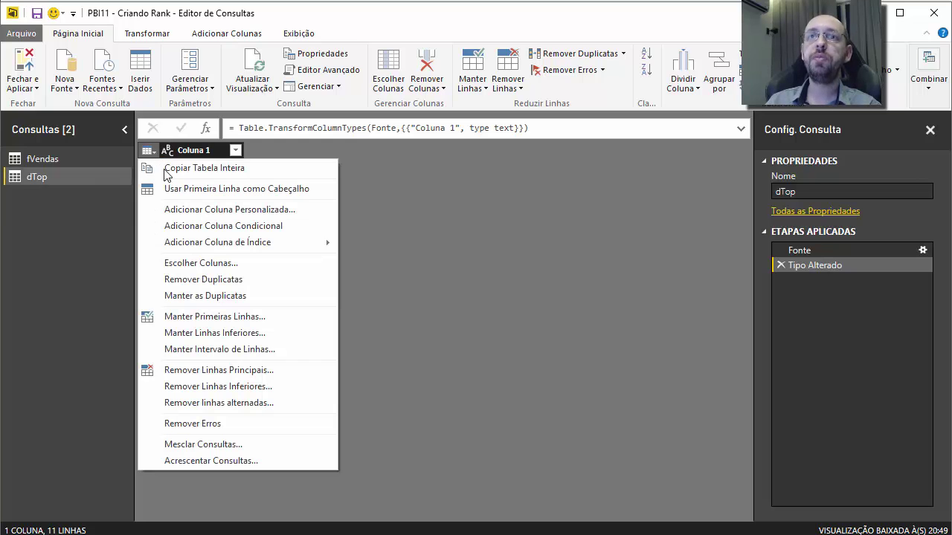
left_click(246, 191)
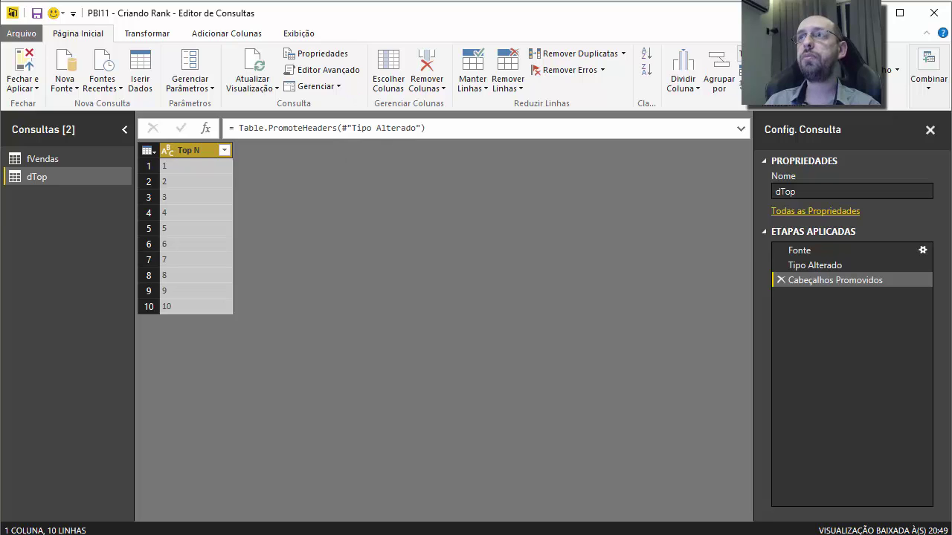
- Change the data type of dTop's Top N column to whole number (Número Inteiro)
left_click(773, 54)
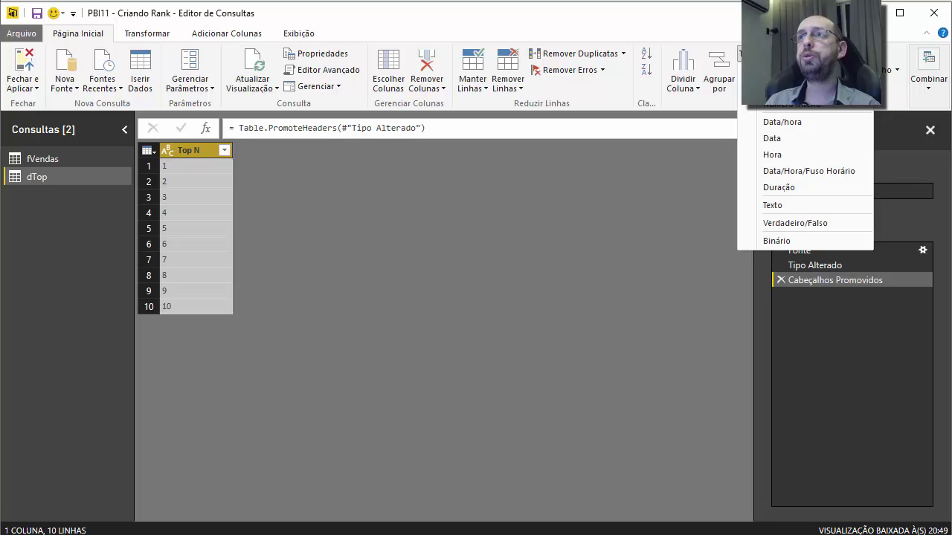
left_click(777, 105)
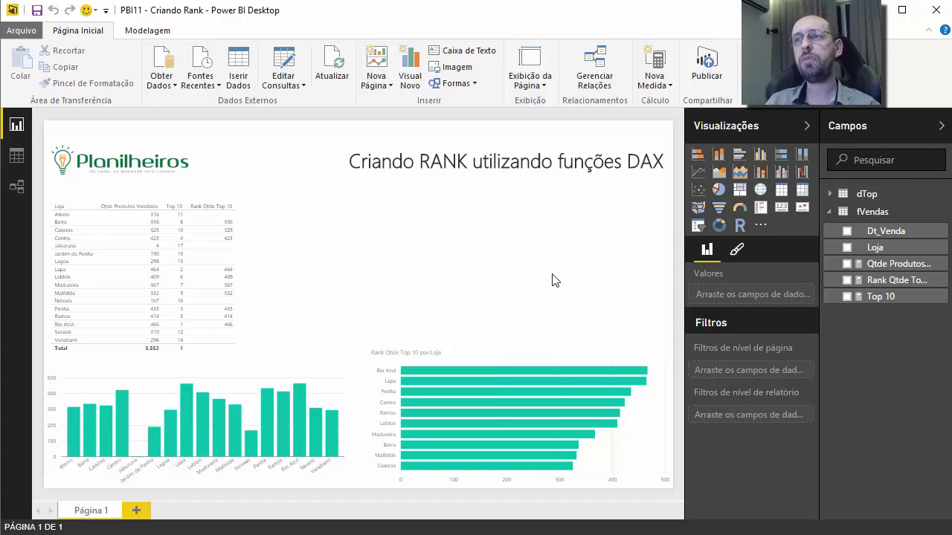
- Create a new measure in the fVendas table and name it Rank Qtde Top N
right_click(866, 214)
left_click(890, 229)
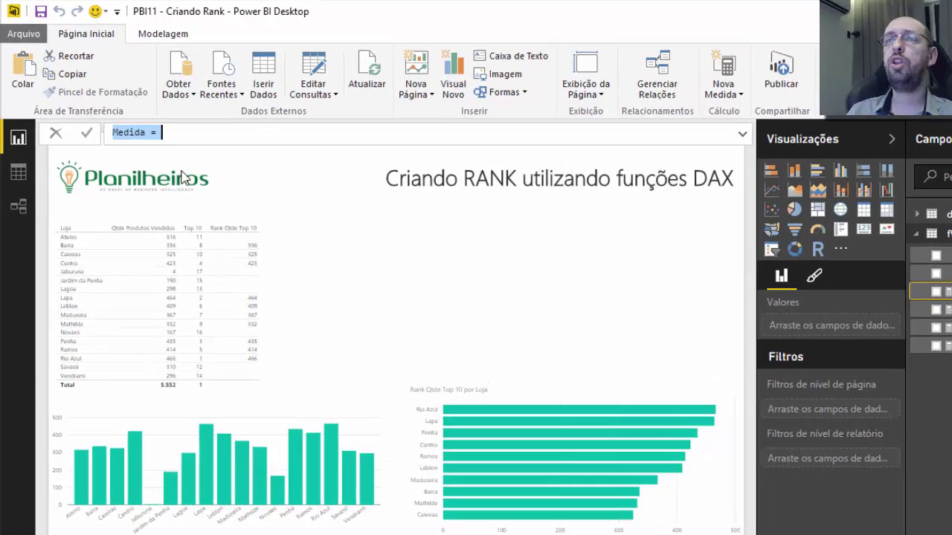
double_click(184, 166)
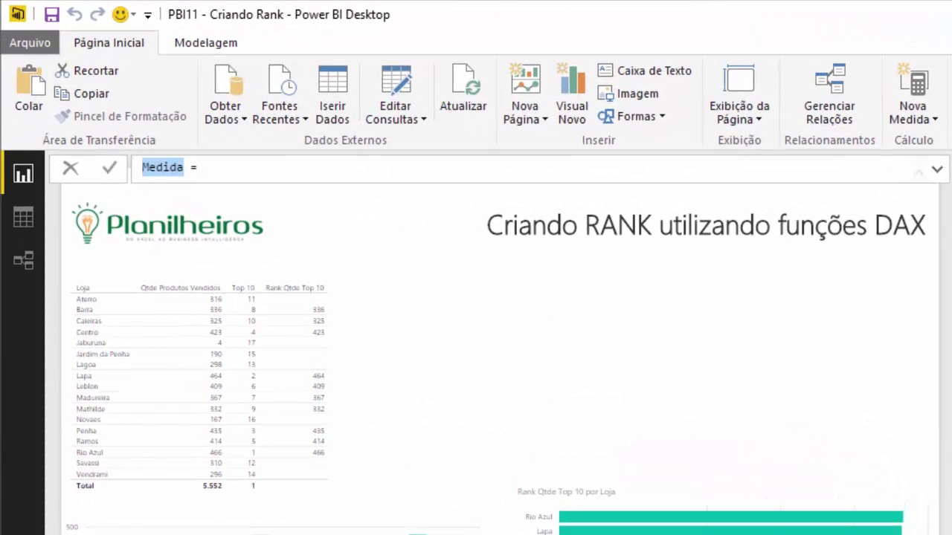
type("Rank Qtd")
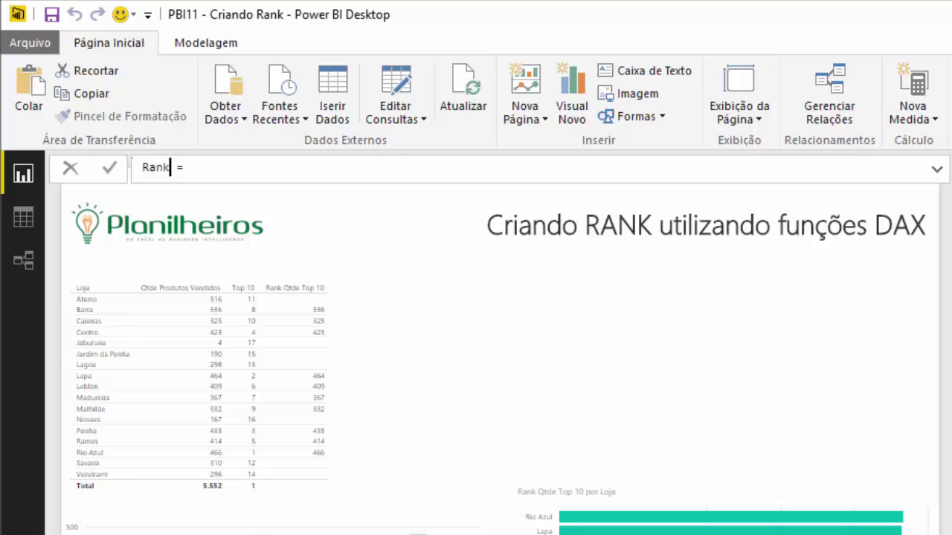
type("e Top N")
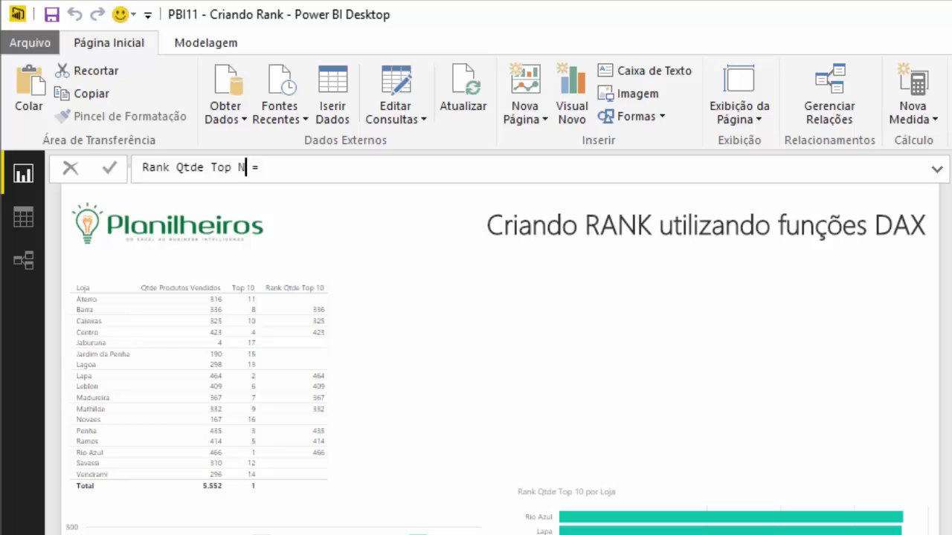
- Start the measure's formula with an IF whose condition is HASONEVALUE(dTop[Top N])
left_click(296, 171)
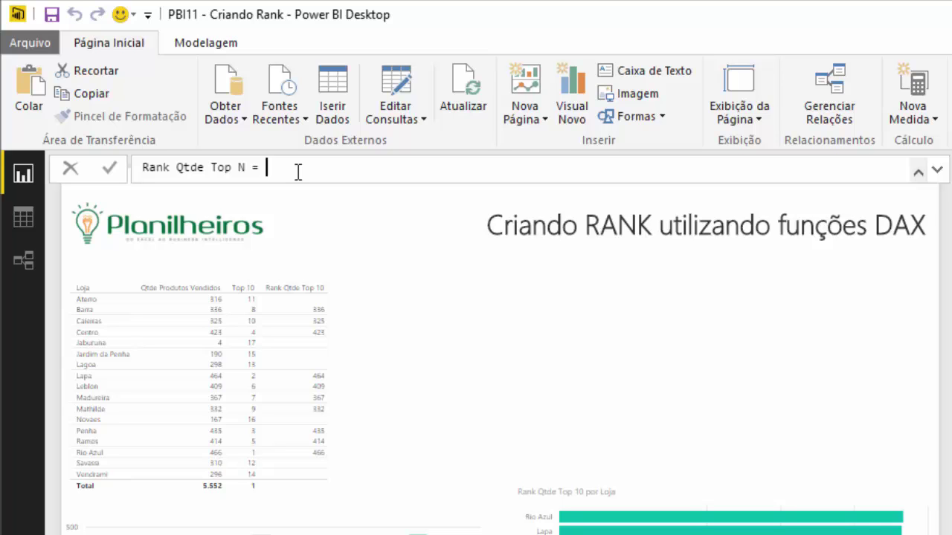
type("IF(")
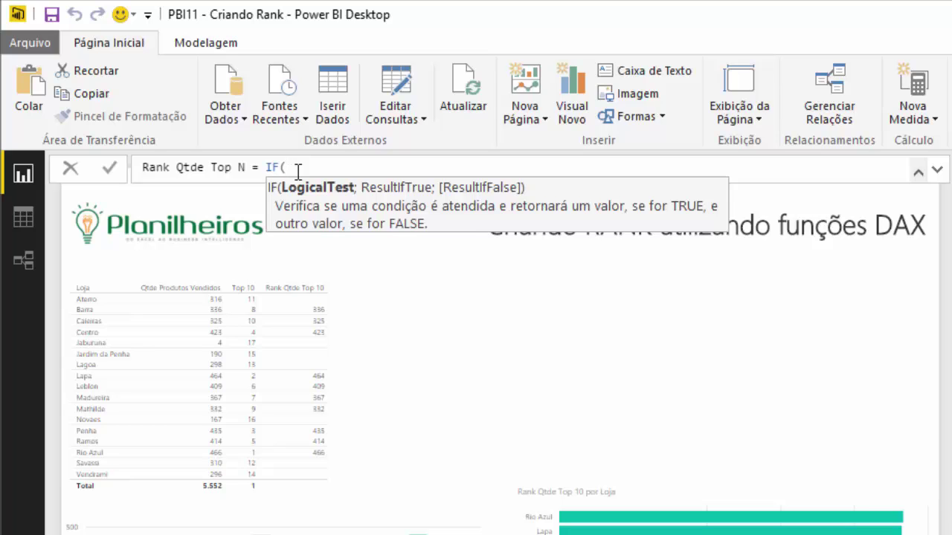
type("hason")
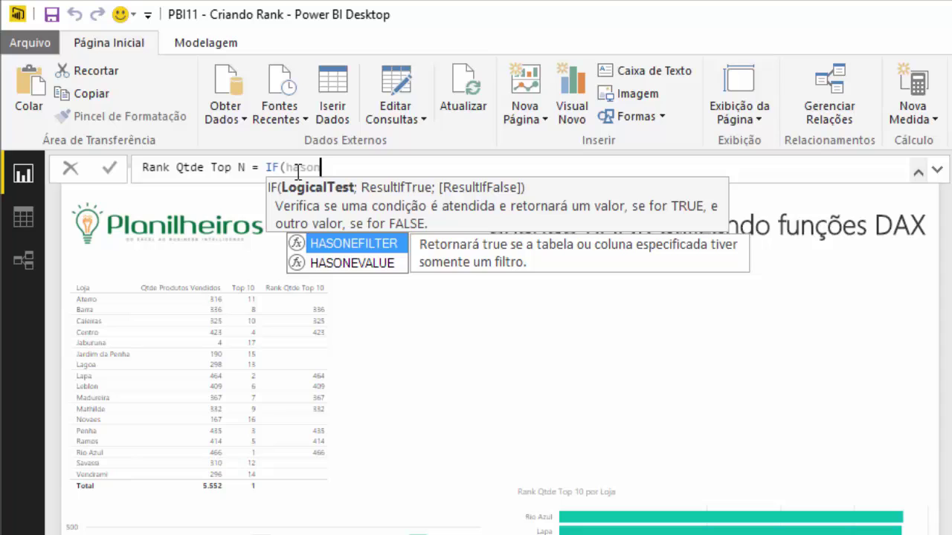
key("Down")
key("Tab")
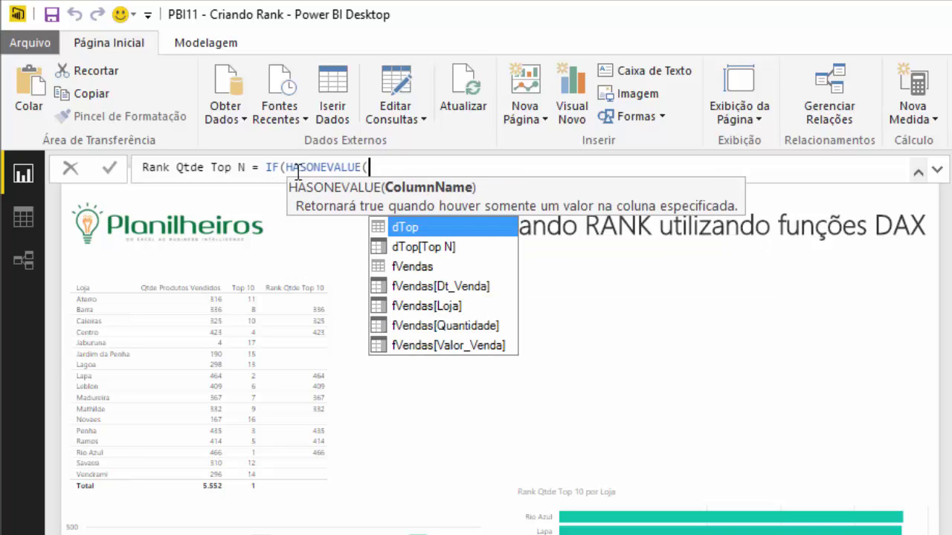
key("Down")
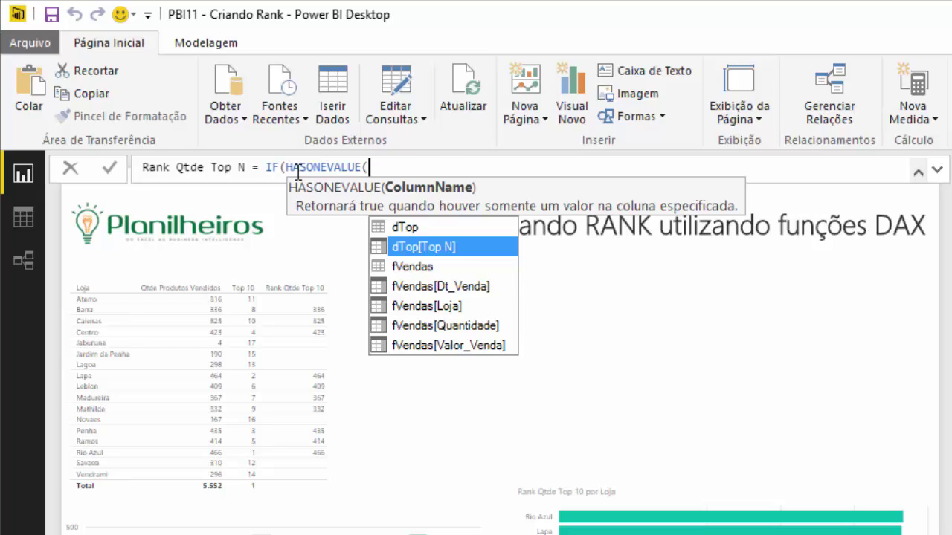
key("Tab")
type(")")
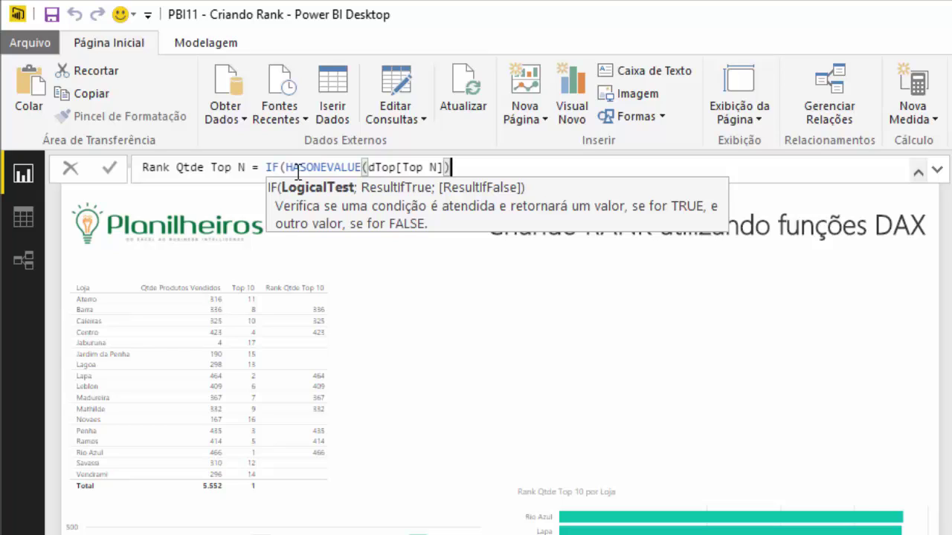
type(";")
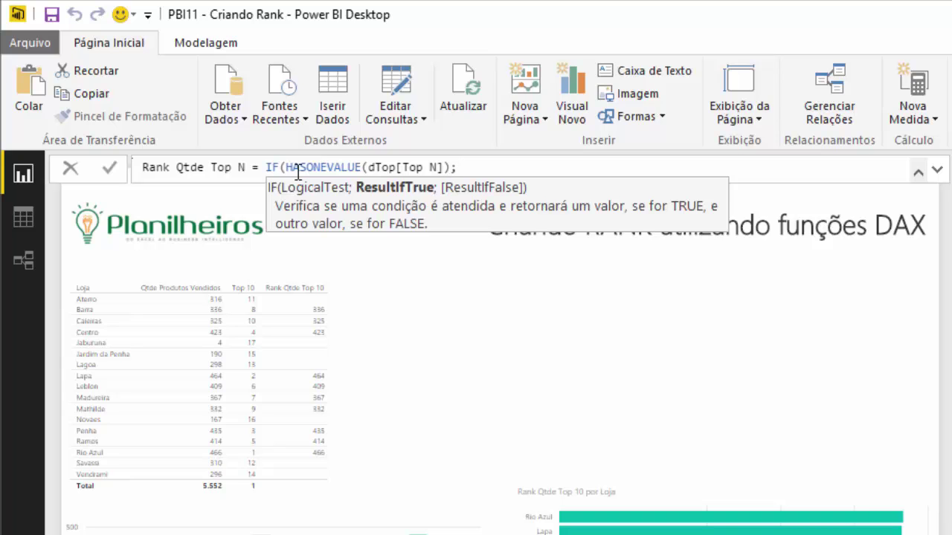
- As the IF's true result, begin a nested IF containing a RANKX over ALL(fVendas[Loja])
type("IF(")
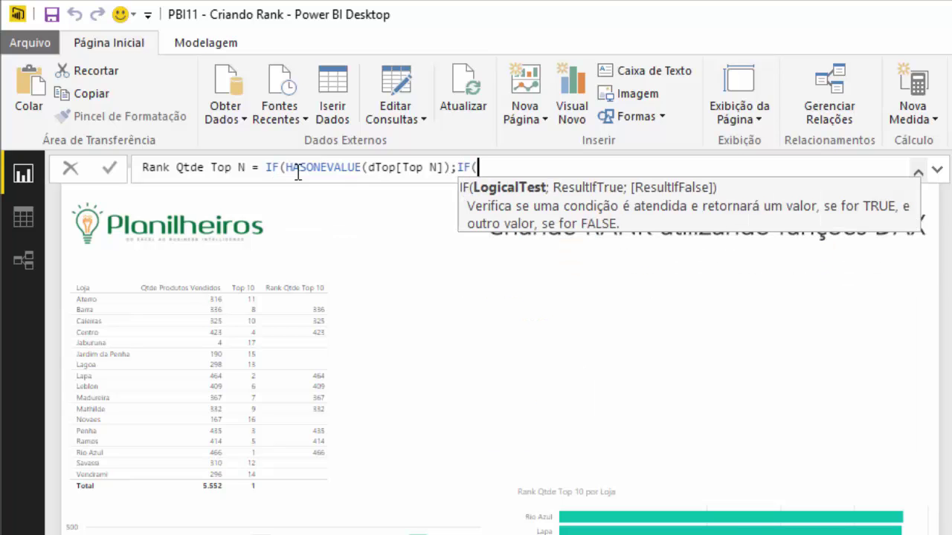
type("ra")
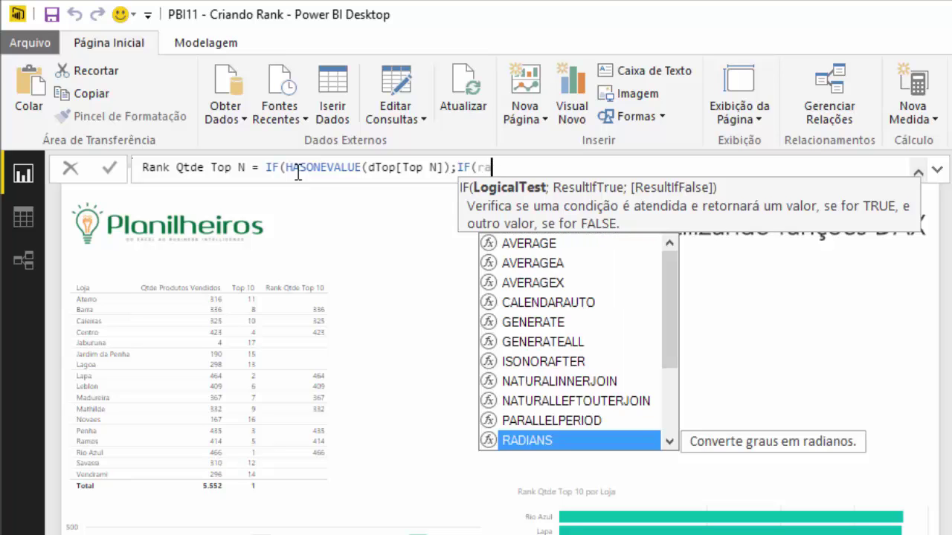
type("nk")
key("Down")
key("Down")
key("Tab")
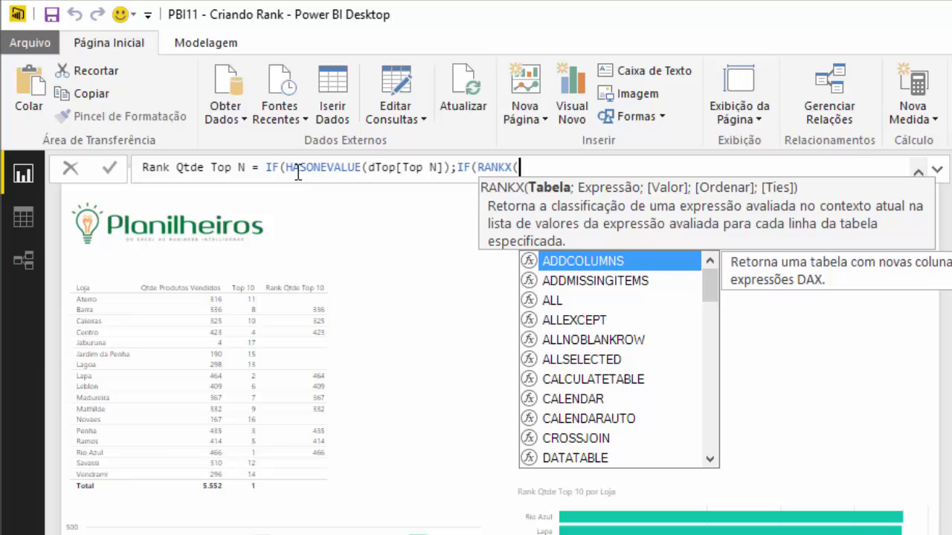
type("all")
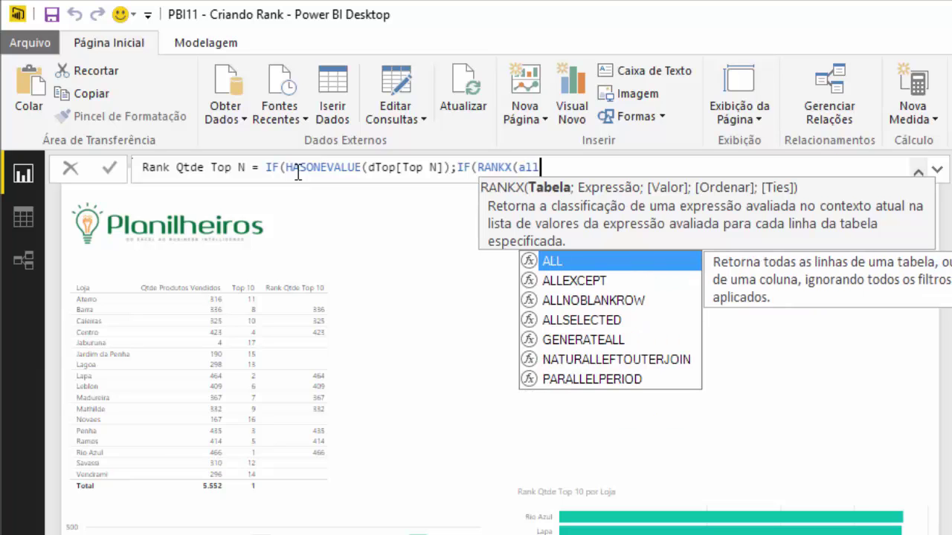
key("Tab")
type("fve")
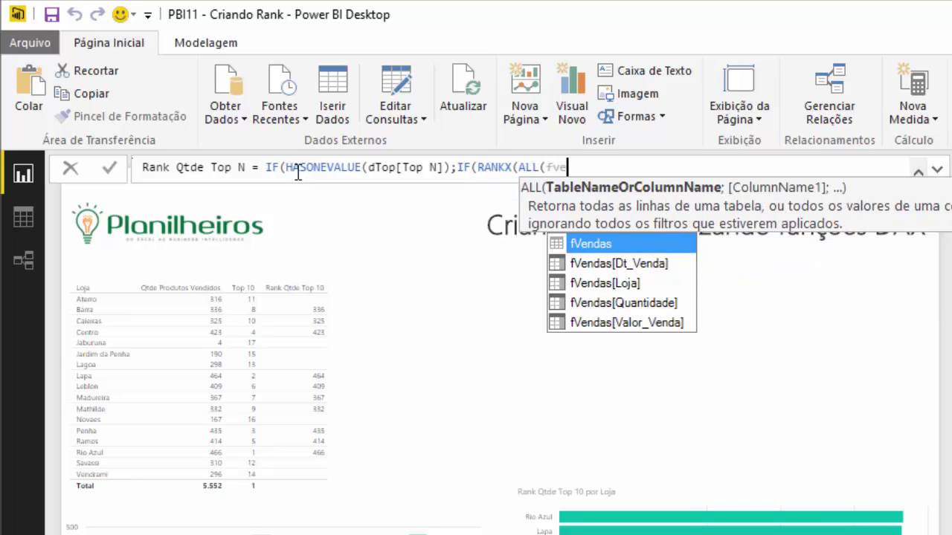
key("Down")
key("Down")
key("Tab")
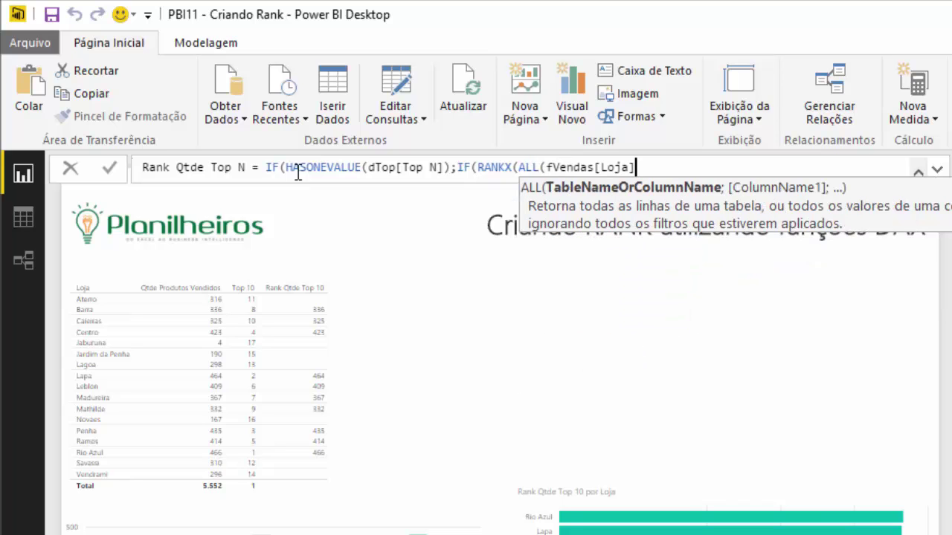
type(")")
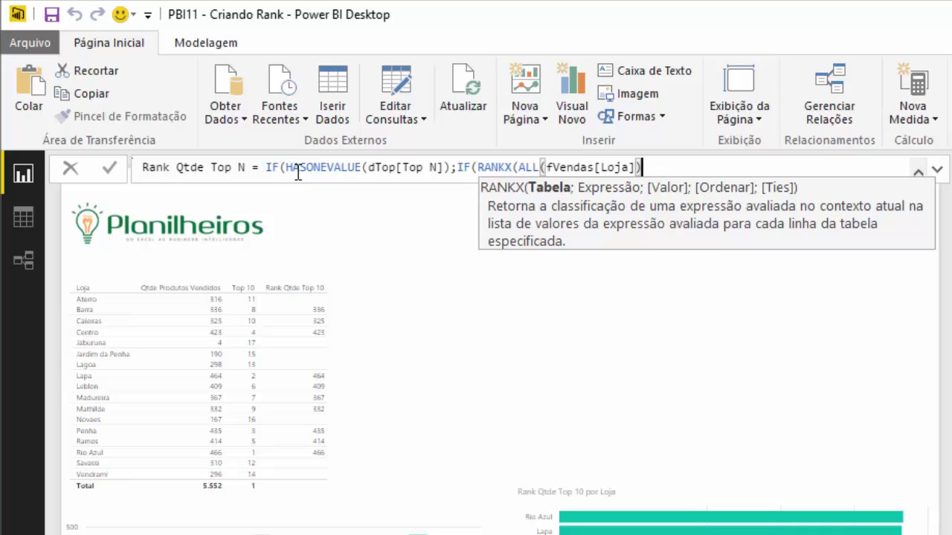
- Set [Qtde Produtos Vendidos] as the expression ranked by RANKX and close the function
type(";")
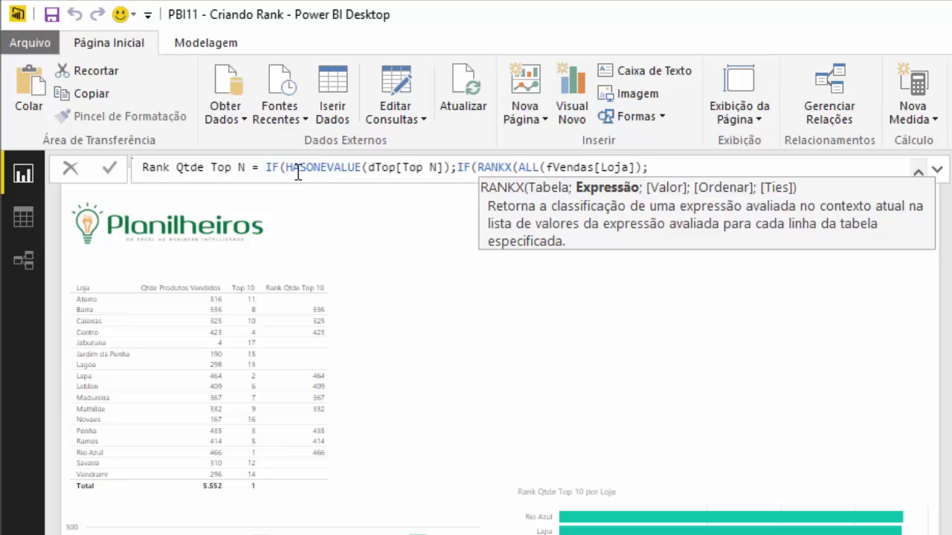
type("[")
key("Down")
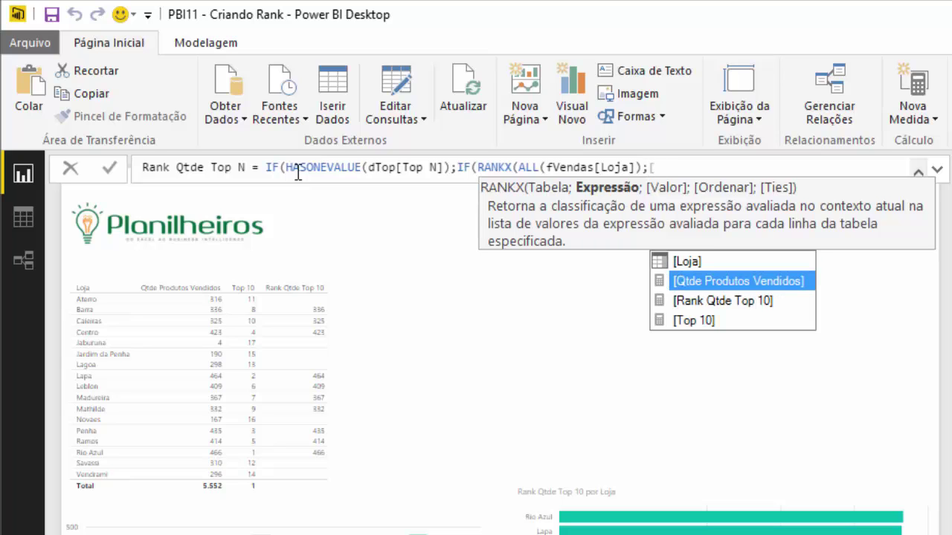
key("Tab")
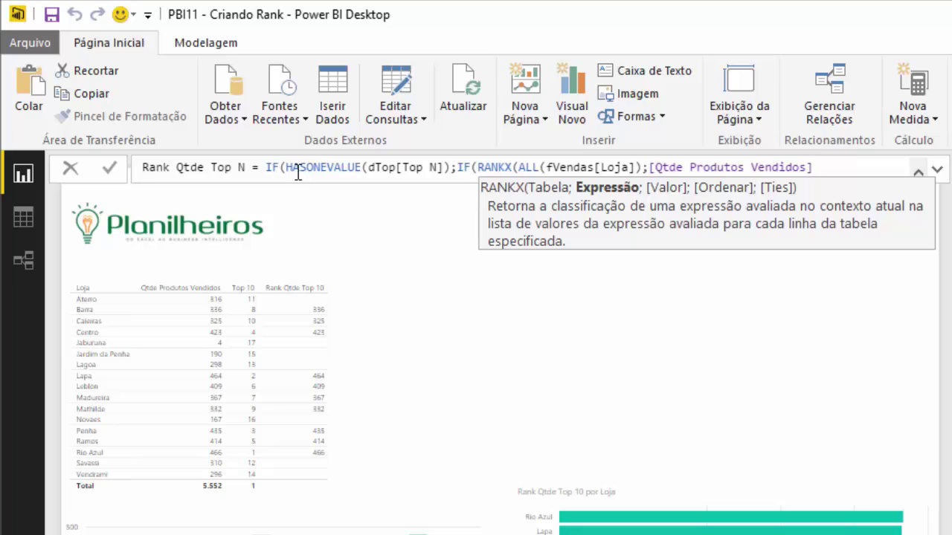
type(")")
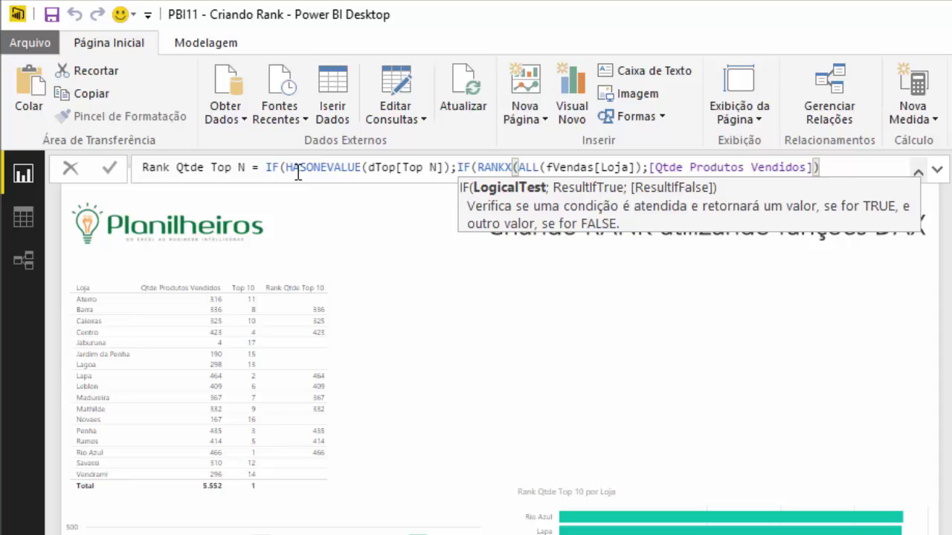
- Complete the nested IF's condition by requiring the rank to be <=VALUES(dTop[Top N])
type("<=val")
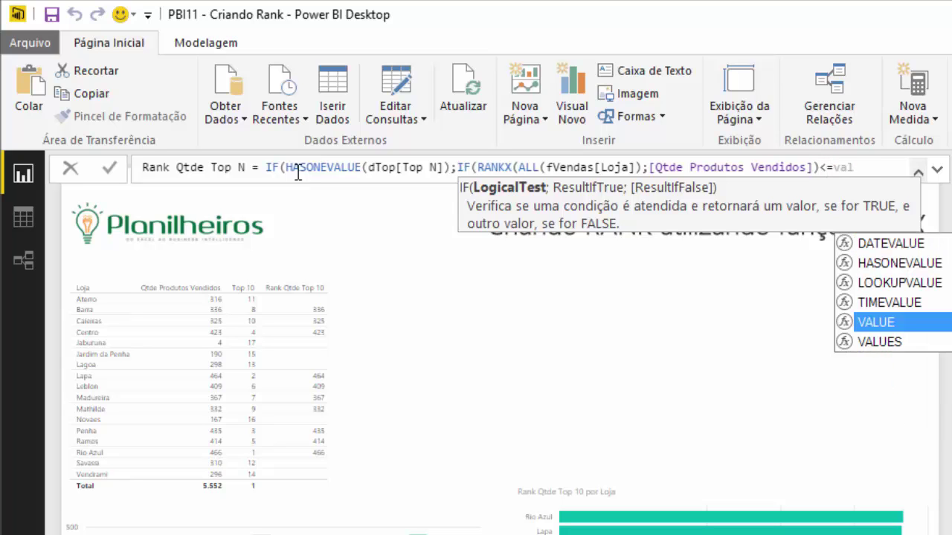
key("Down")
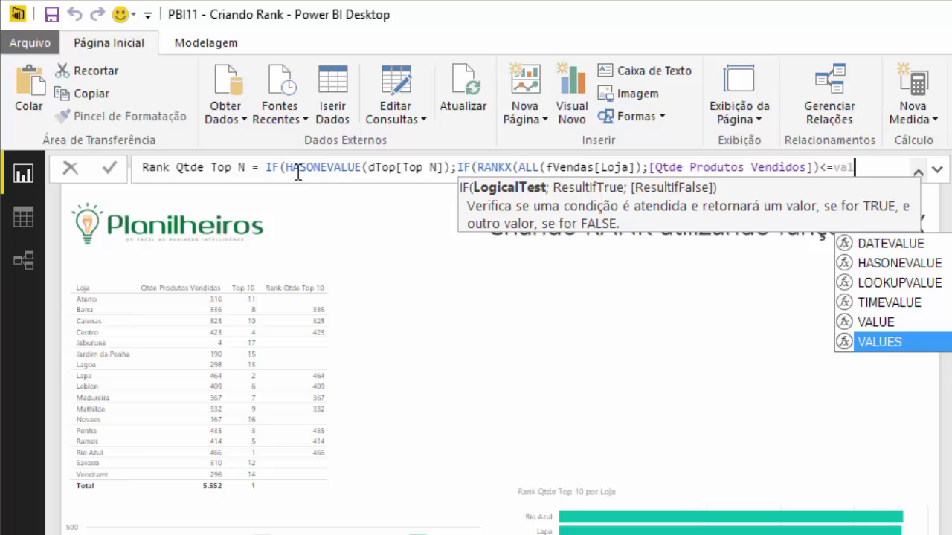
key("Tab")
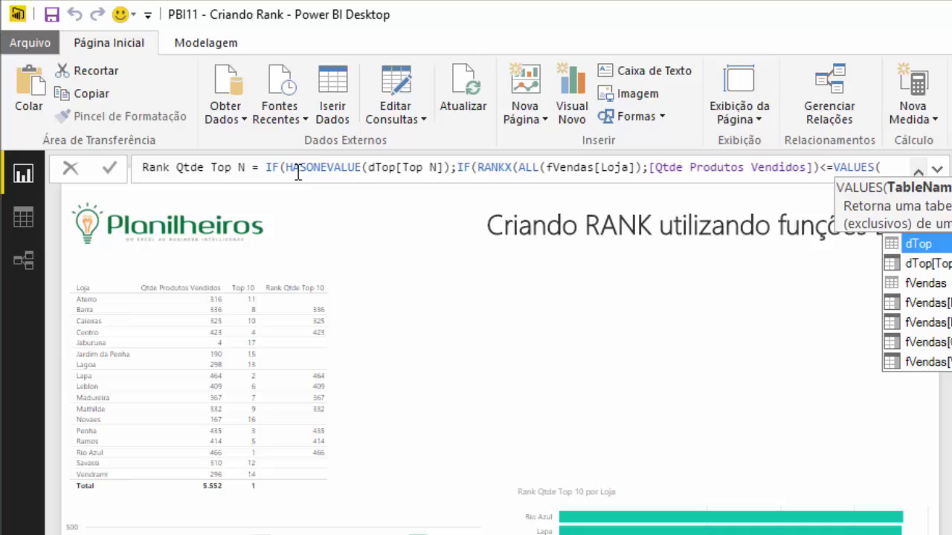
key("Down")
key("Tab")
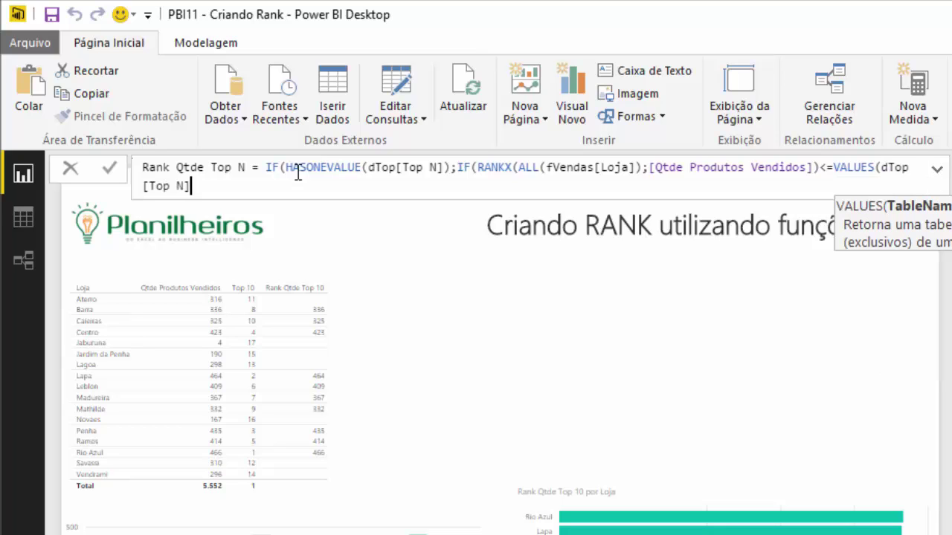
type(")")
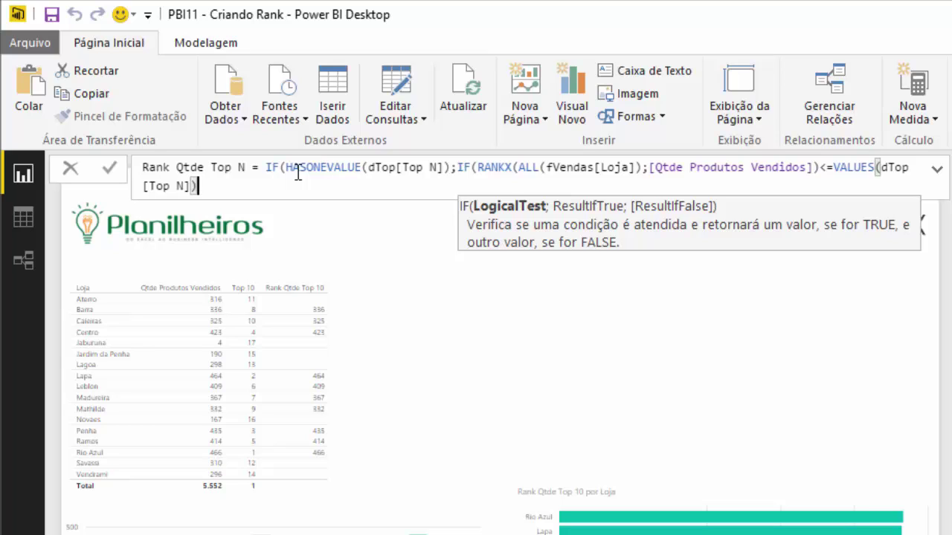
type(";")
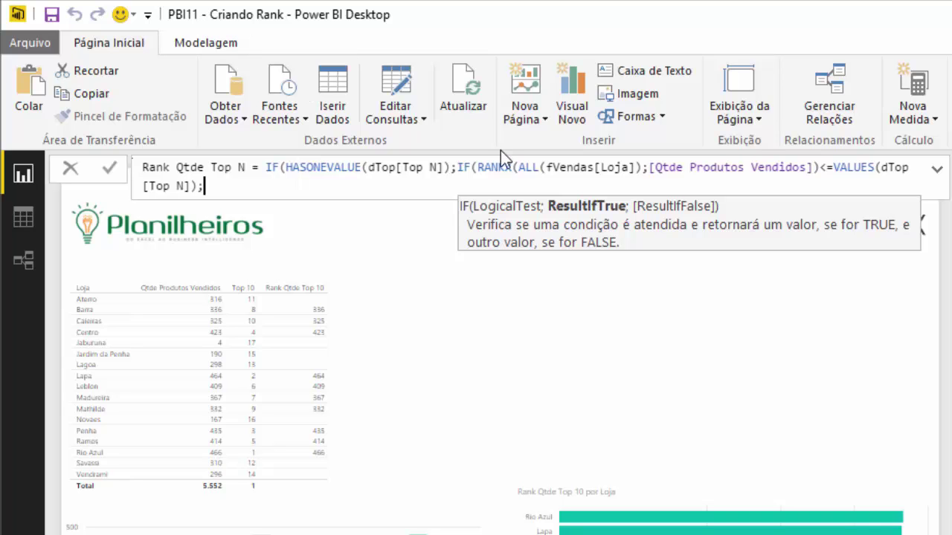
- Make the nested IF return [Qtde Produtos Vendidos] when the condition is true and BLANK() otherwise
mouse_move(476, 167)
left_mouse_down()
mouse_move(851, 157)
mouse_move(834, 167)
mouse_move(223, 155)
mouse_move(197, 186)
left_mouse_up()
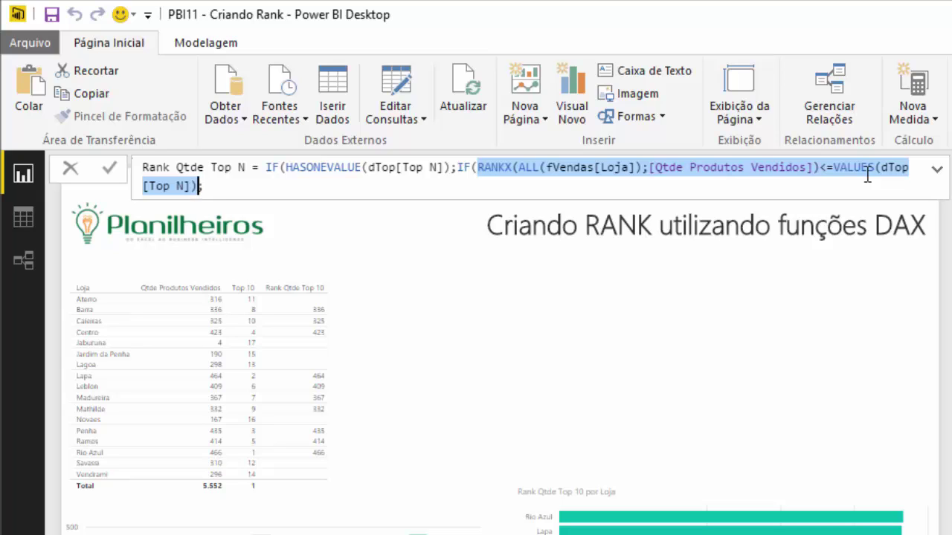
left_click(285, 190)
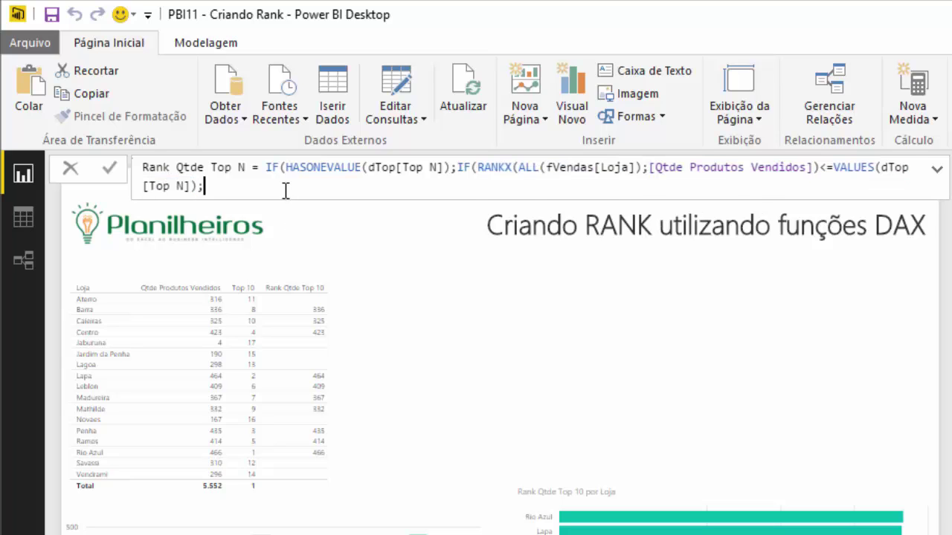
type("[")
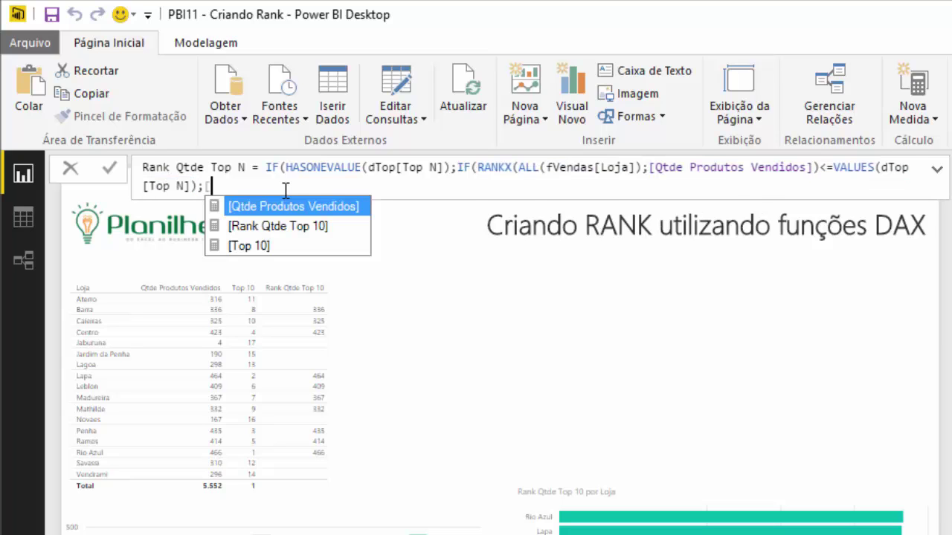
key("Tab")
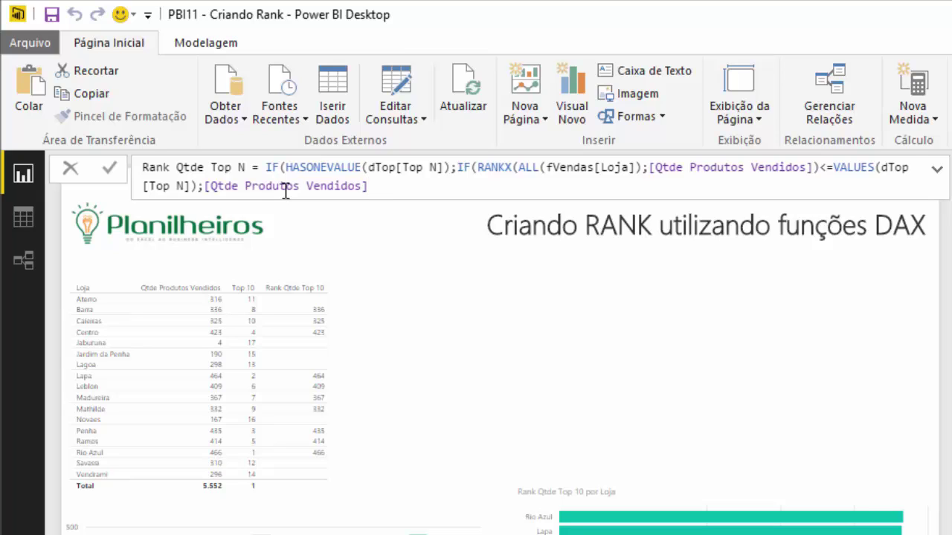
type(";bla")
key("Tab")
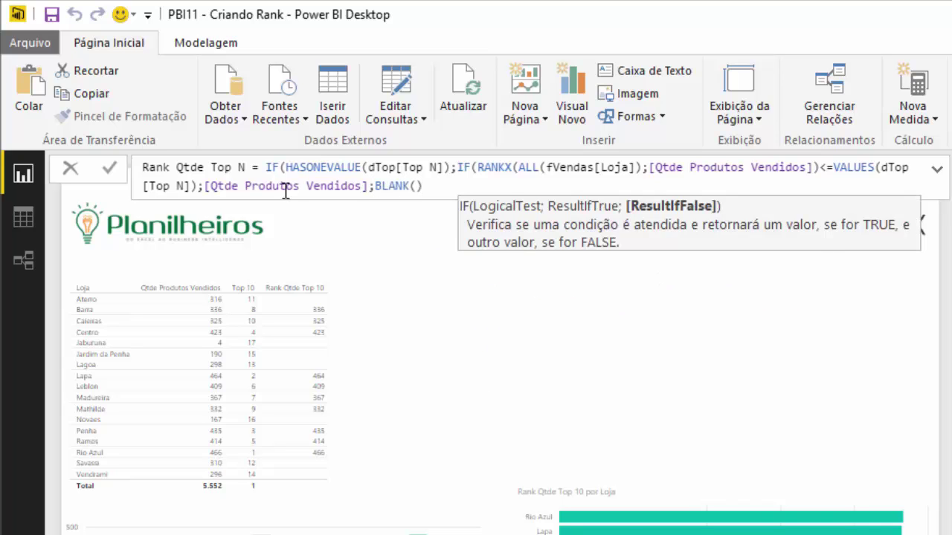
- Close both IF functions and commit the Rank Qtde Top N measure
type(")")
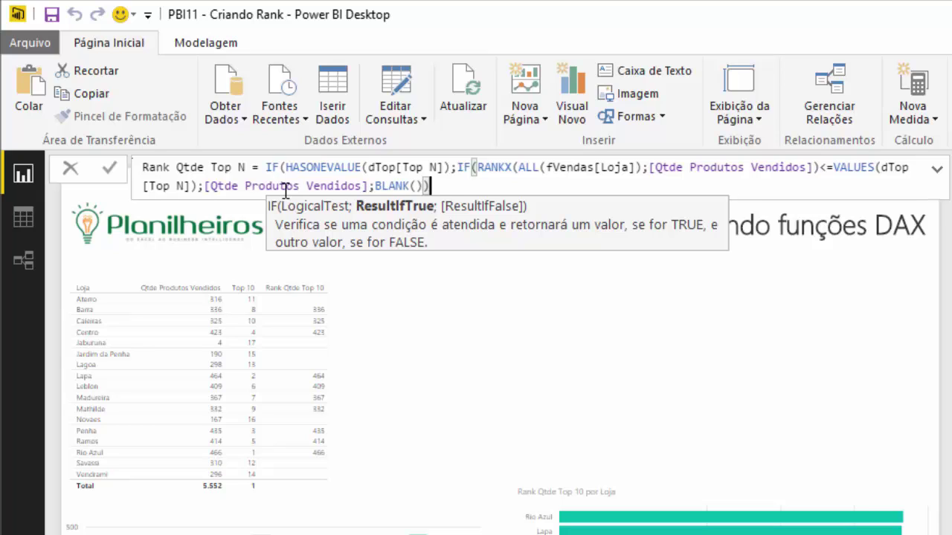
type(")")
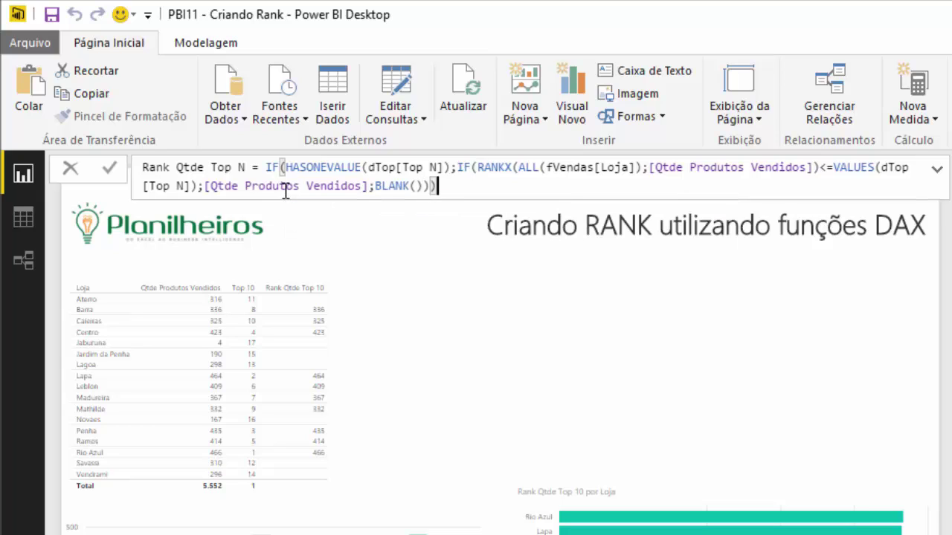
key("Return")
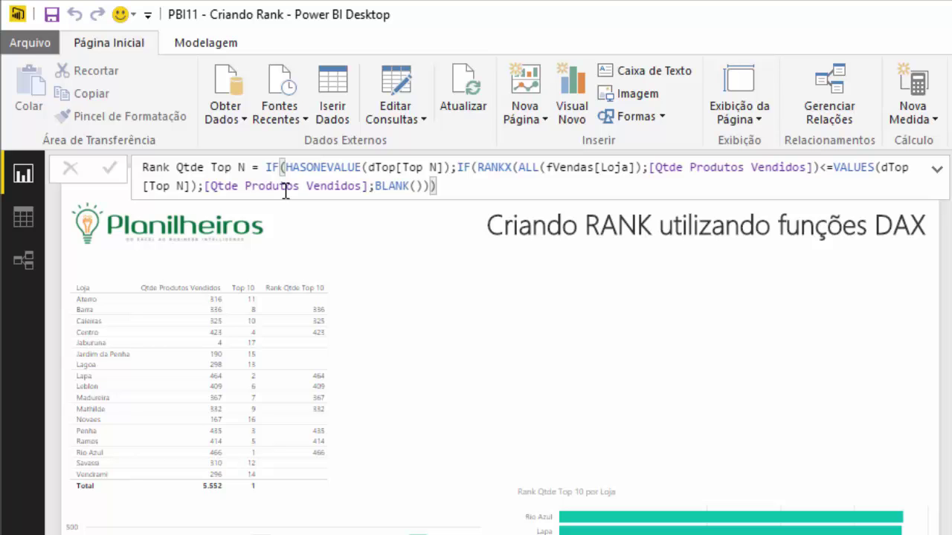
- Format the Rank Qtde Top N measure as Número Inteiro with a thousands separator
left_click(206, 42)
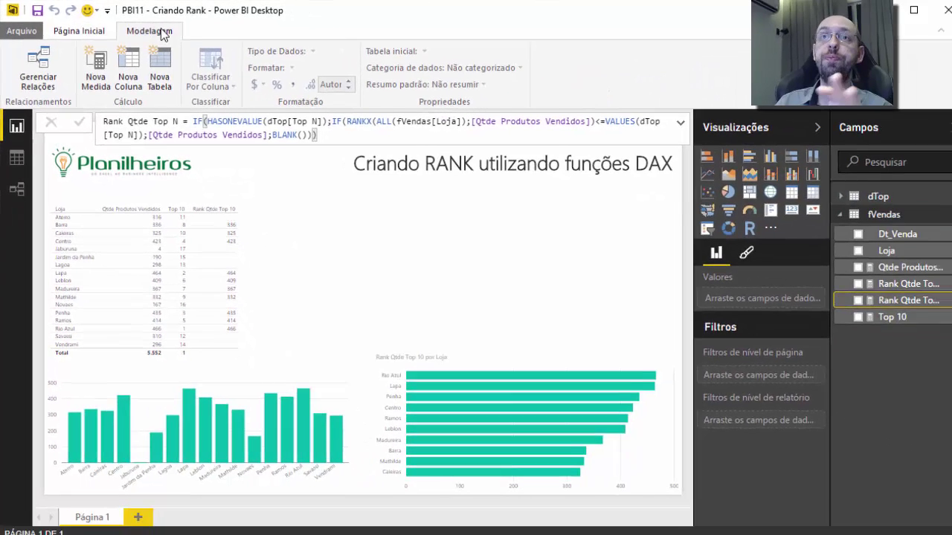
left_click(881, 313)
left_click(895, 296)
left_click(276, 67)
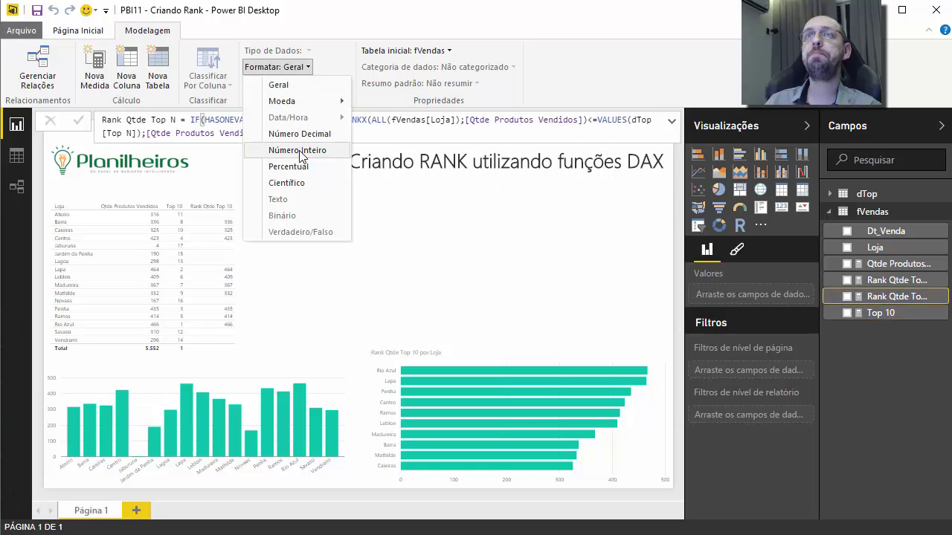
left_click(296, 153)
left_click(290, 83)
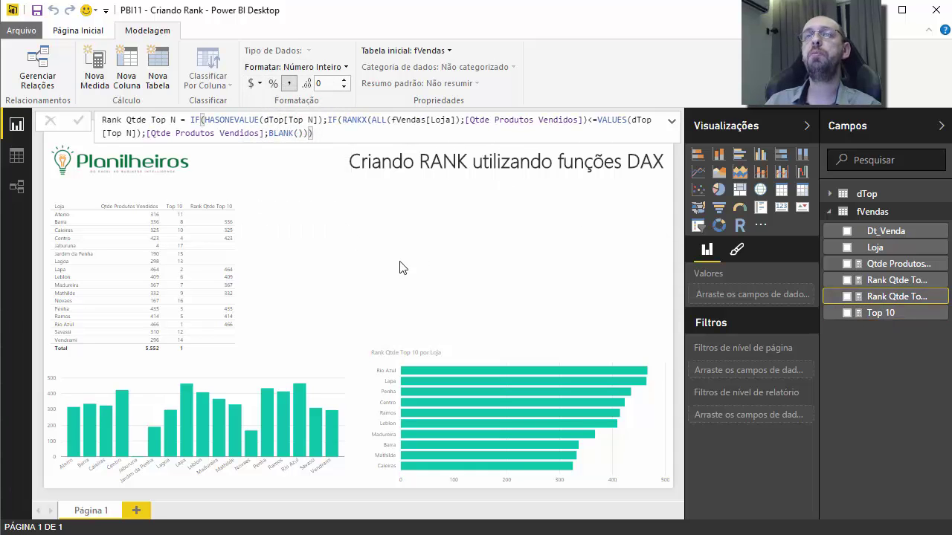
- Reduce the height of the Rank Qtde Top 10 por Loja bar chart from its upper edge
left_click(370, 257)
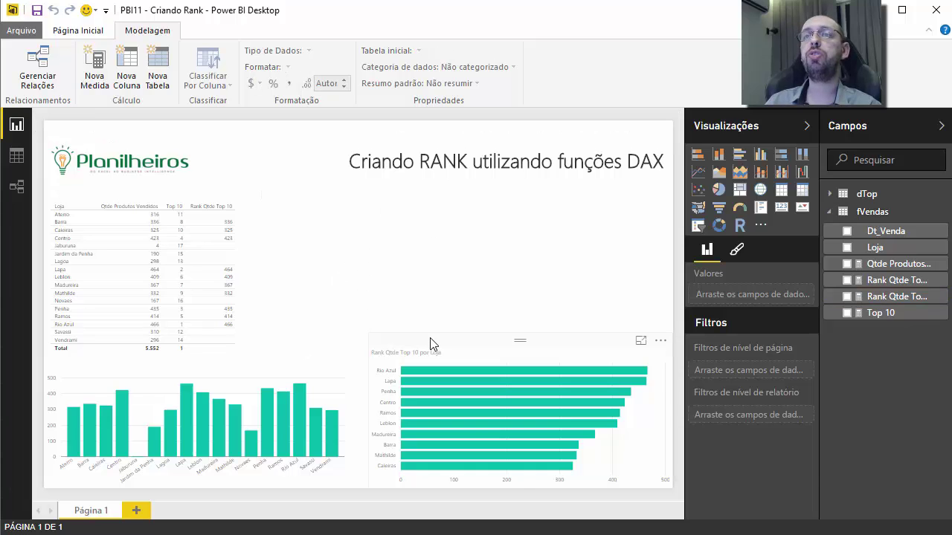
left_click(530, 342)
mouse_move(522, 333)
left_mouse_down()
mouse_move(522, 350)
mouse_move(523, 342)
left_mouse_up()
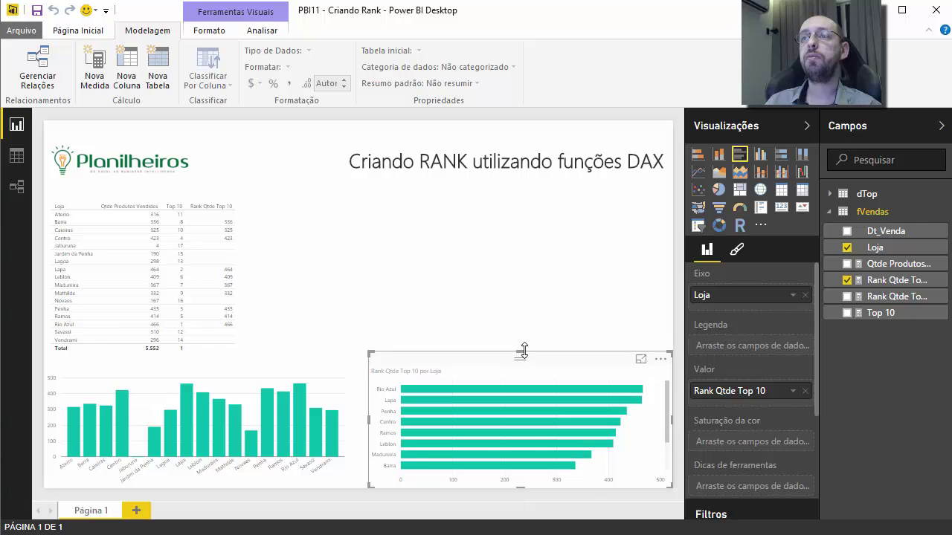
left_click(445, 287)
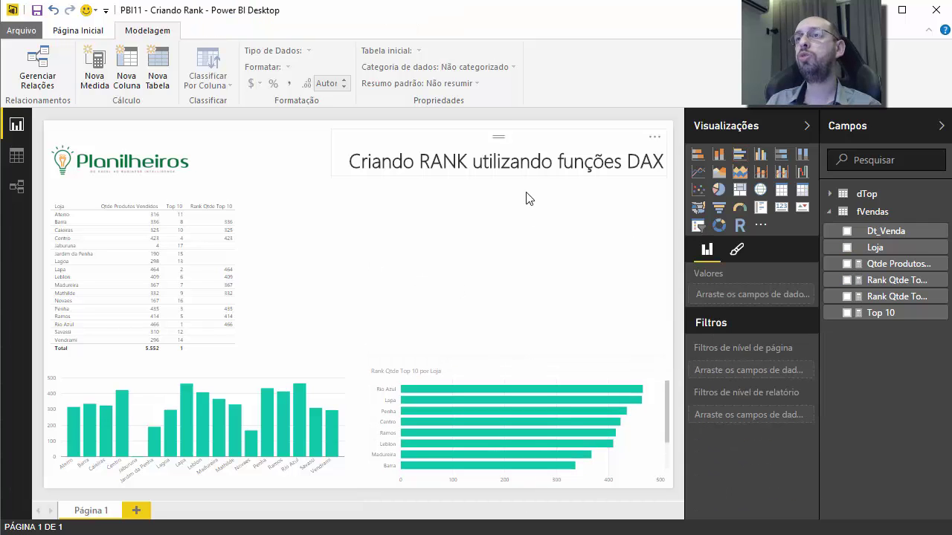
- Insert a clustered column chart above the Top 10 bar chart and widen it to the page's right margin
left_click(759, 155)
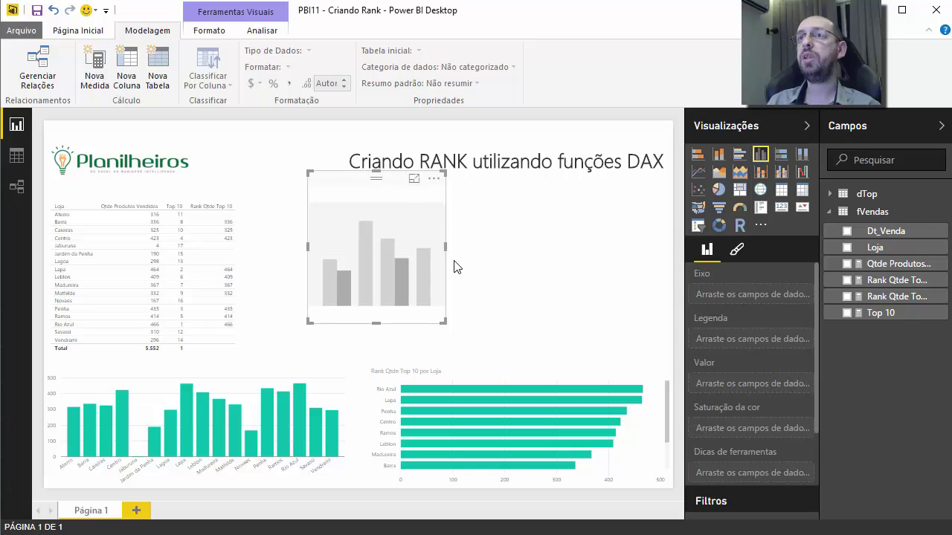
left_click_drag(349, 182, 303, 209)
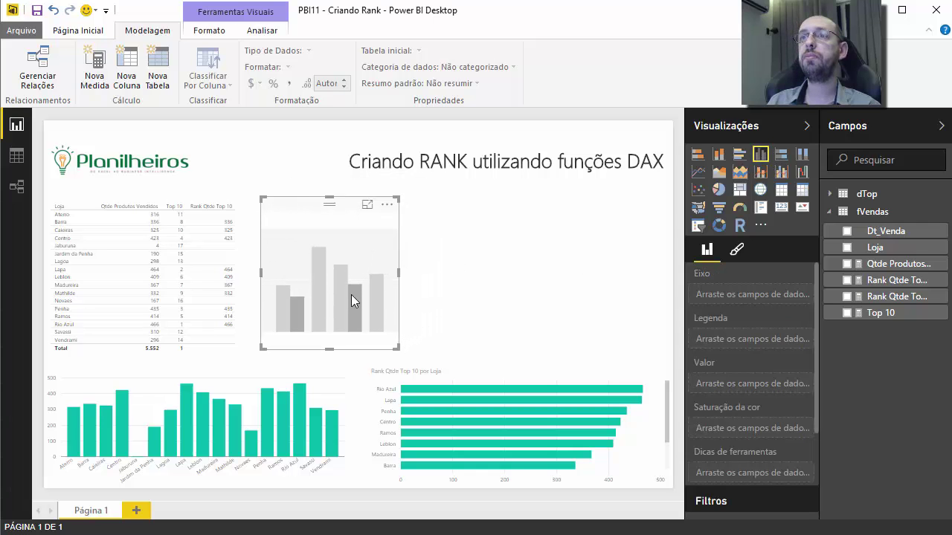
left_click_drag(397, 273, 545, 273)
left_click_drag(613, 275, 673, 273)
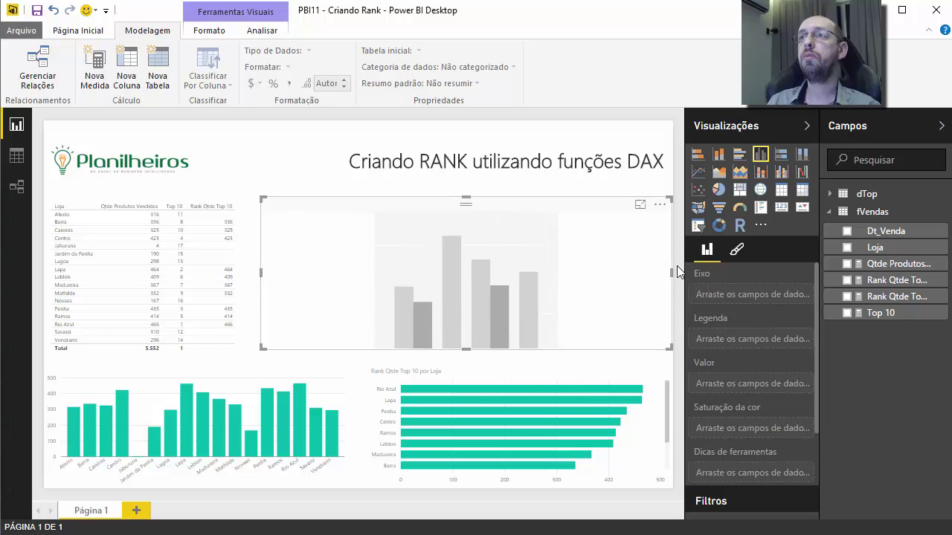
left_click(677, 279)
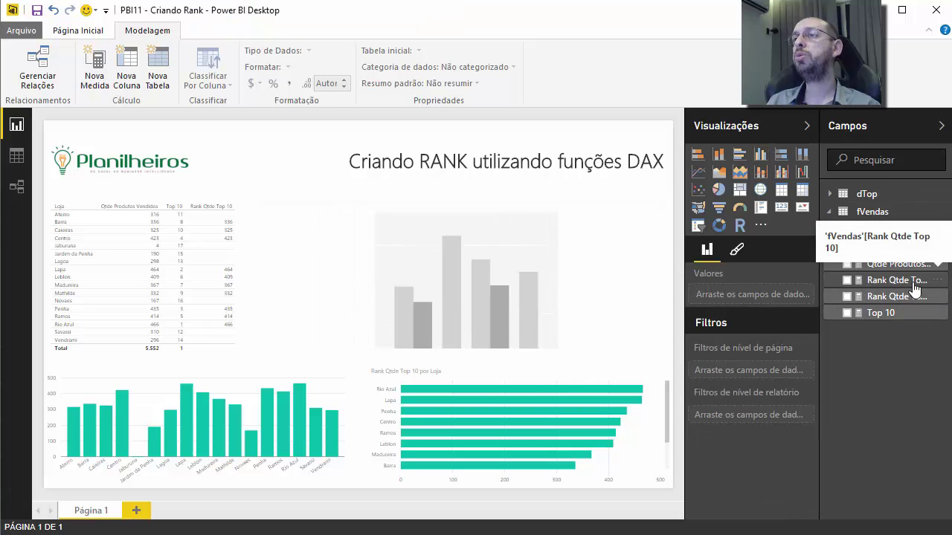
- Plot Rank Qtde Top N by Loja in the new column chart and narrow it to leave space beside the table
left_click_drag(916, 300, 794, 296)
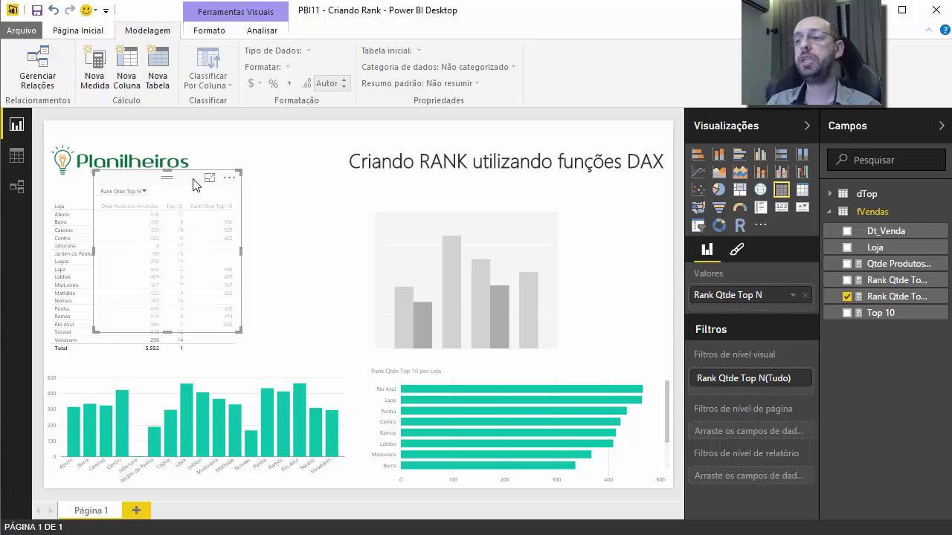
key("Delete")
left_click(436, 201)
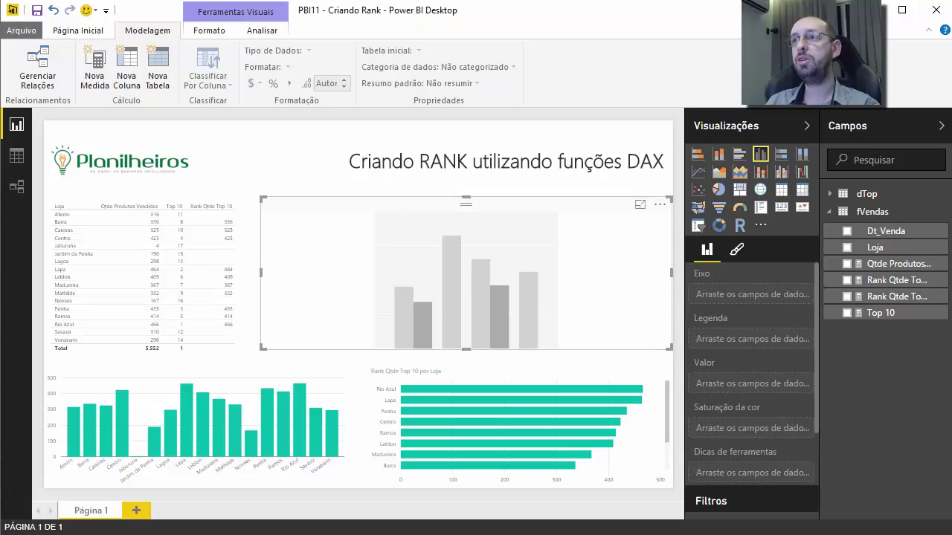
left_click_drag(901, 299, 570, 285)
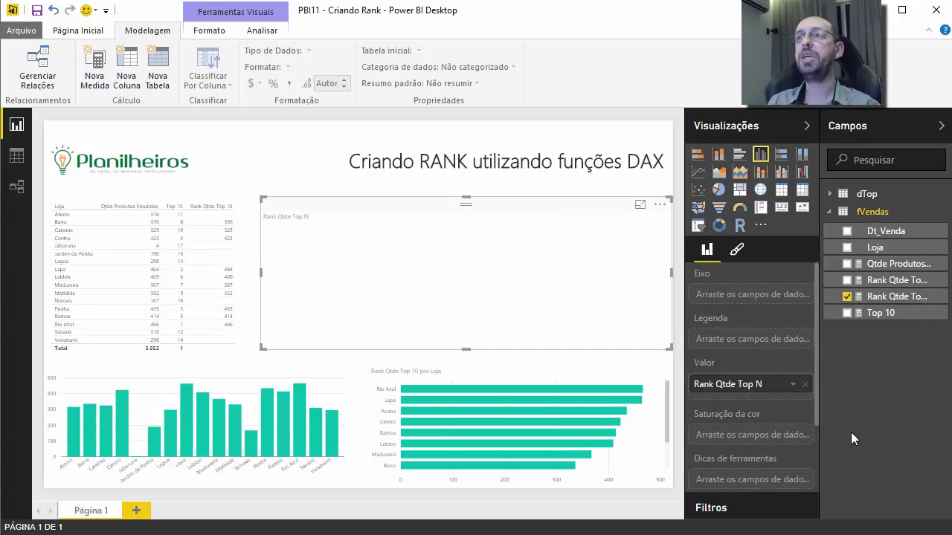
left_click_drag(259, 276, 345, 276)
left_click_drag(875, 247, 739, 295)
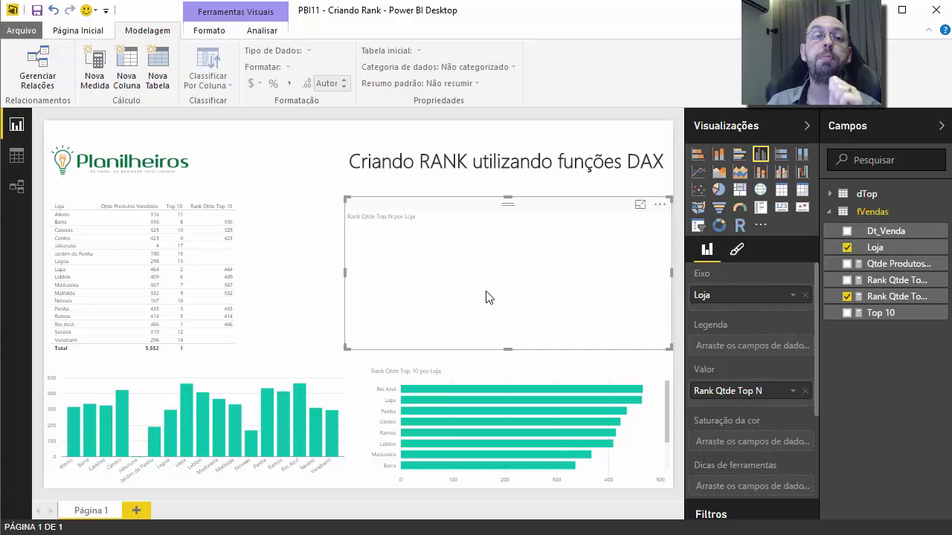
- Add a slicer based on the Top N field of dTop between the table and the column chart
left_click(313, 272)
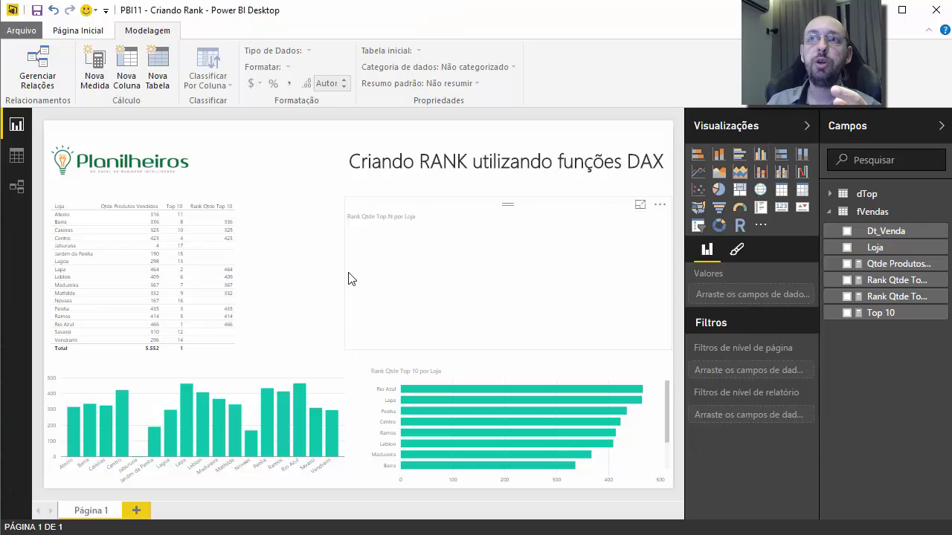
left_click(697, 225)
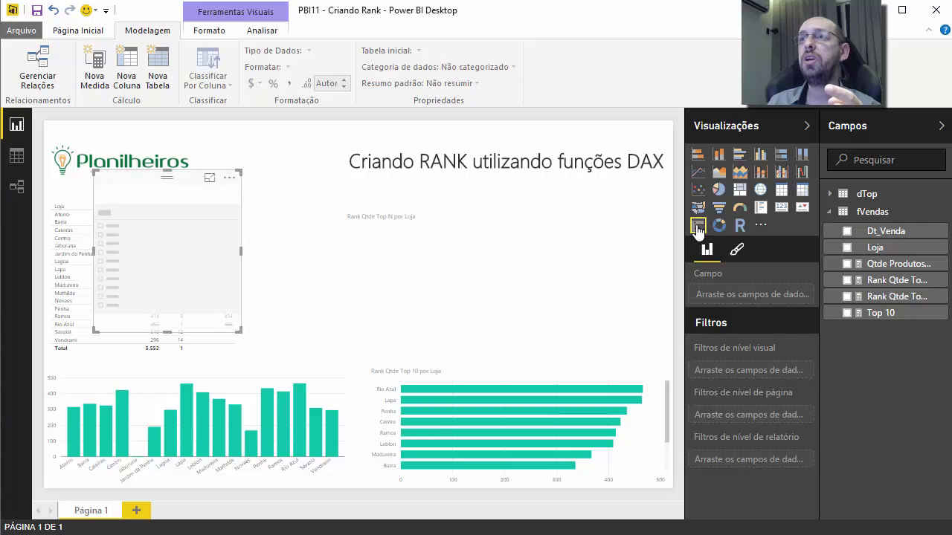
left_click_drag(136, 182, 271, 196)
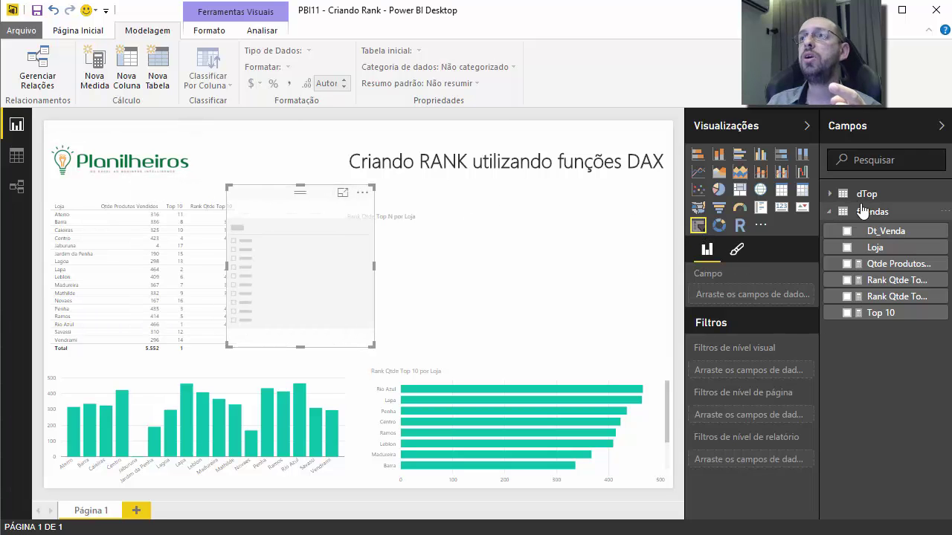
left_click(830, 194)
left_click_drag(889, 215, 336, 276)
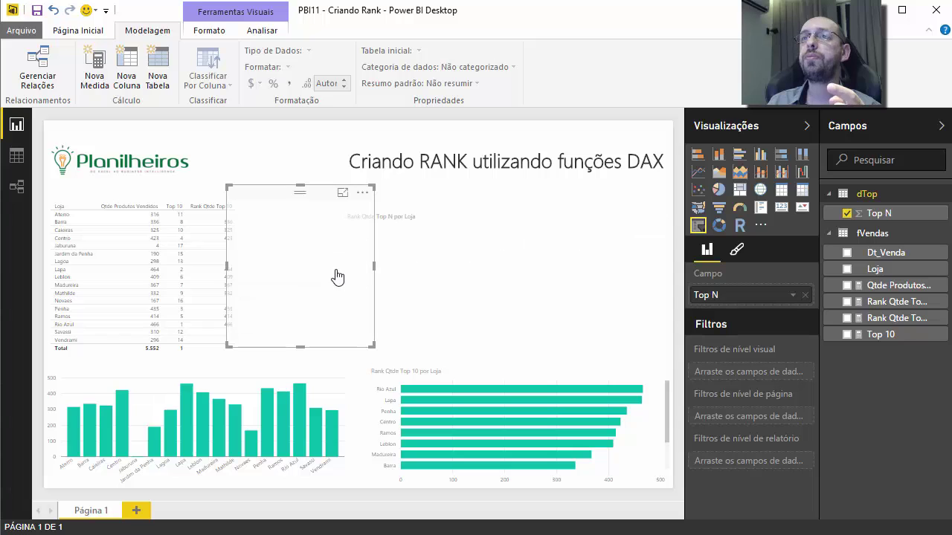
- Resize the Top N slicer to fit its list and position it in the gap between the table and the column chart
left_click_drag(226, 261, 280, 267)
left_click(375, 266)
left_click_drag(420, 216, 426, 210)
left_click(328, 193)
left_click_drag(304, 194, 280, 210)
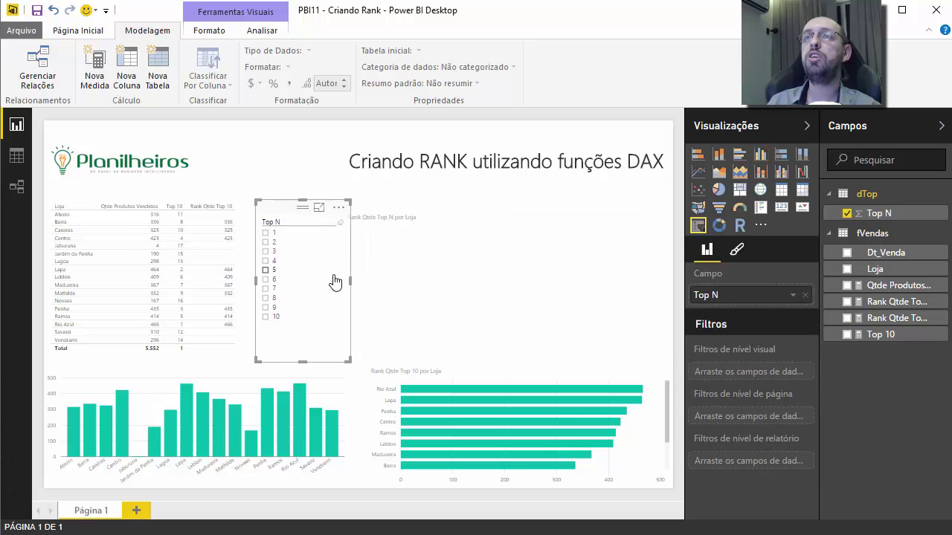
left_click_drag(348, 276, 330, 281)
mouse_move(278, 215)
left_mouse_down()
mouse_move(283, 196)
mouse_move(283, 210)
left_mouse_up()
left_click_drag(295, 355, 295, 323)
left_click_drag(282, 203, 275, 220)
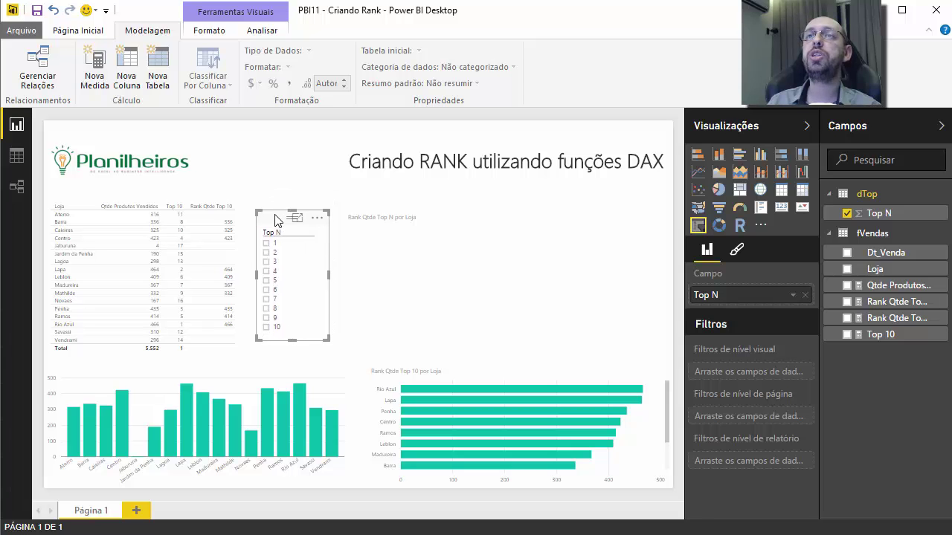
- Test the column chart's response to the Top N slicer with the values 3, 1, 7 and 2 in turn
left_click(266, 260)
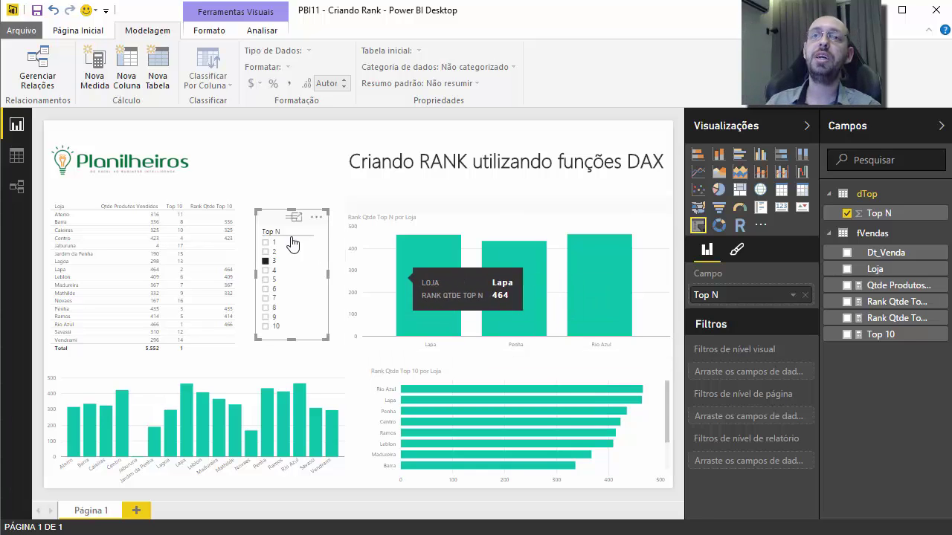
left_click(266, 243)
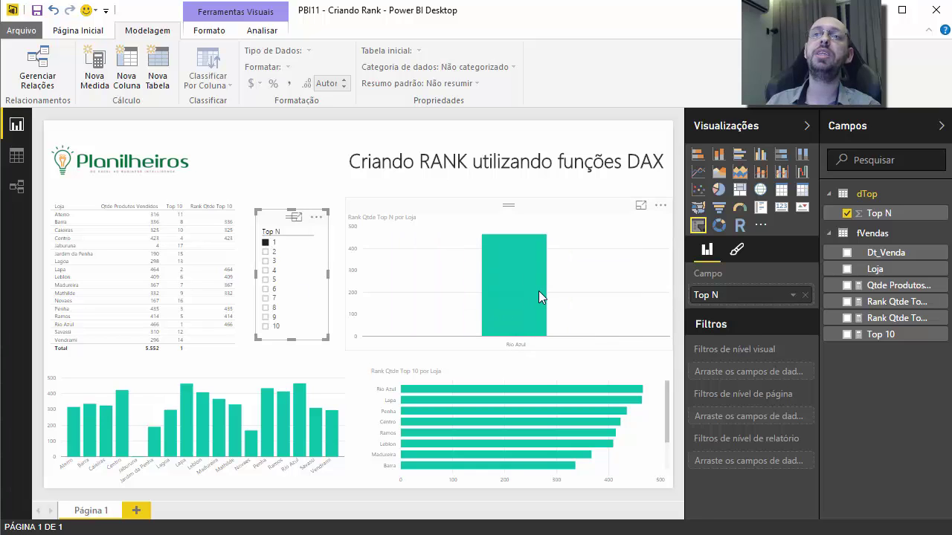
left_click(266, 298)
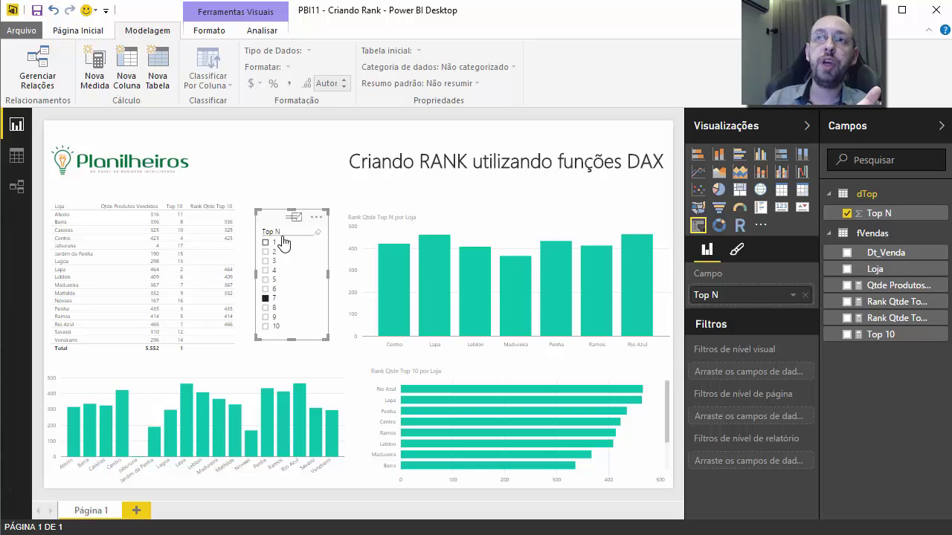
left_click(265, 254)
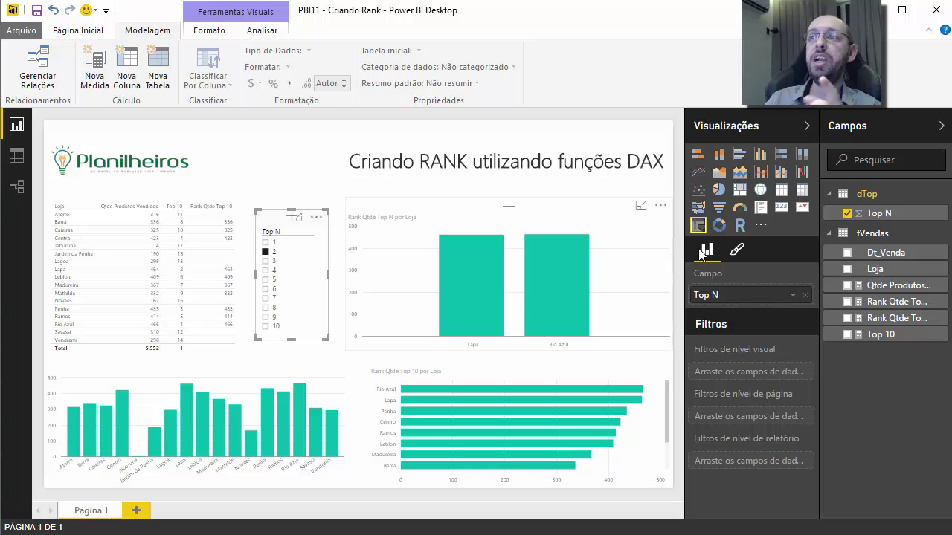
- Review the Rank Qtde Top N formula, examining its [Qtde Produtos Vendidos] result and the HASONEVALUE(dTop[Top N]) condition
left_click(870, 320)
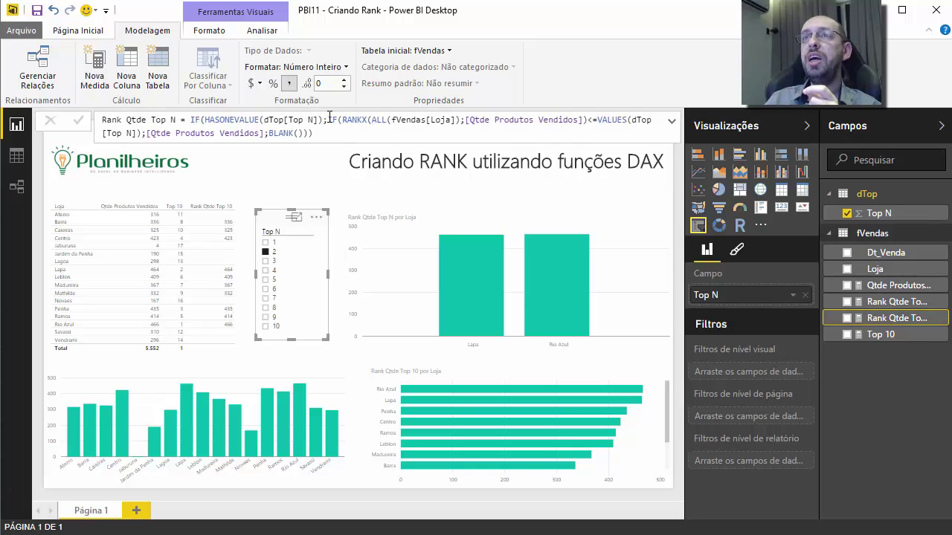
left_click_drag(148, 131, 260, 133)
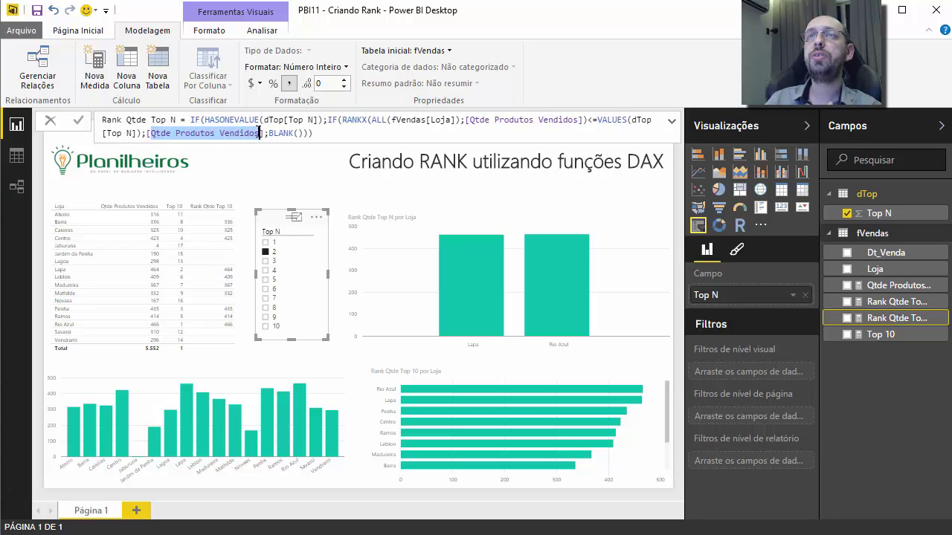
left_click(260, 133)
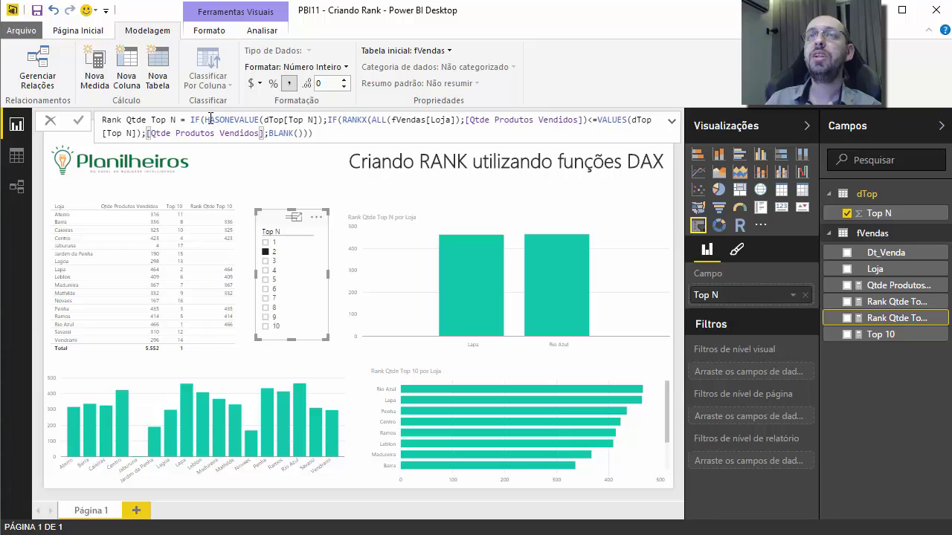
left_click_drag(205, 119, 325, 120)
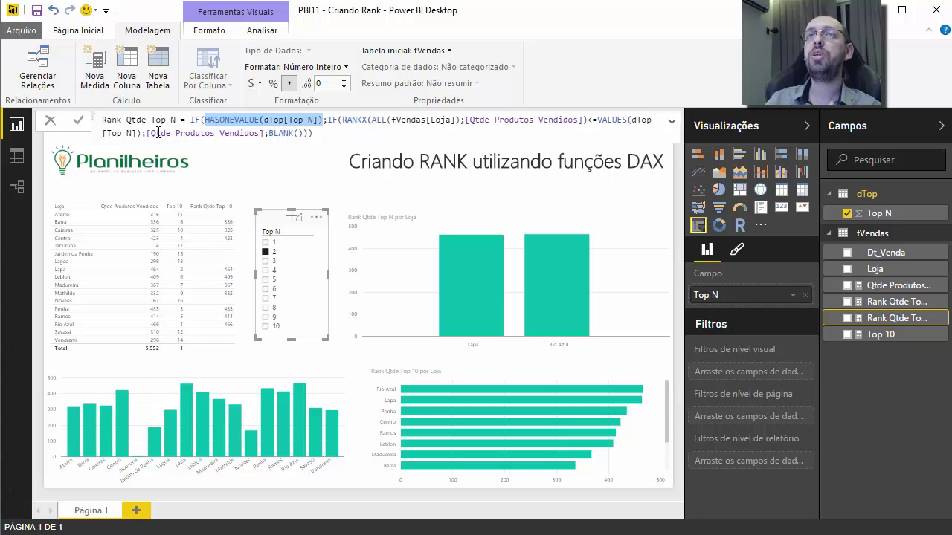
- Clear the Top N slicer's selection and filter the column chart to the top 4 stores
left_click(325, 246)
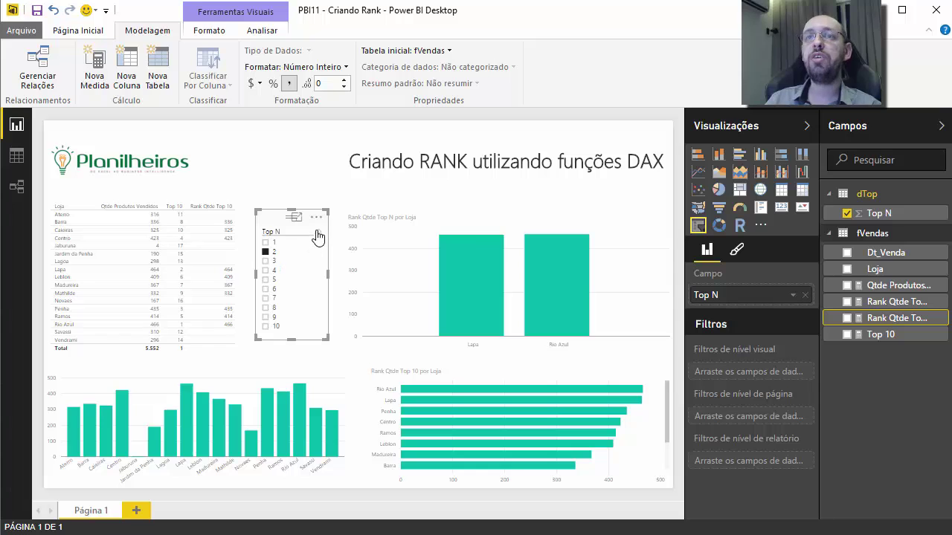
left_click(318, 234)
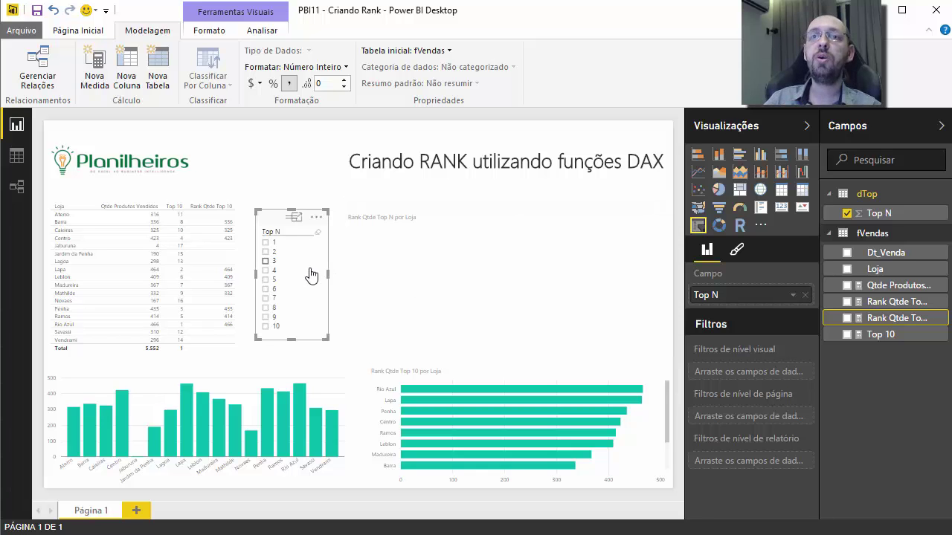
left_click(265, 270)
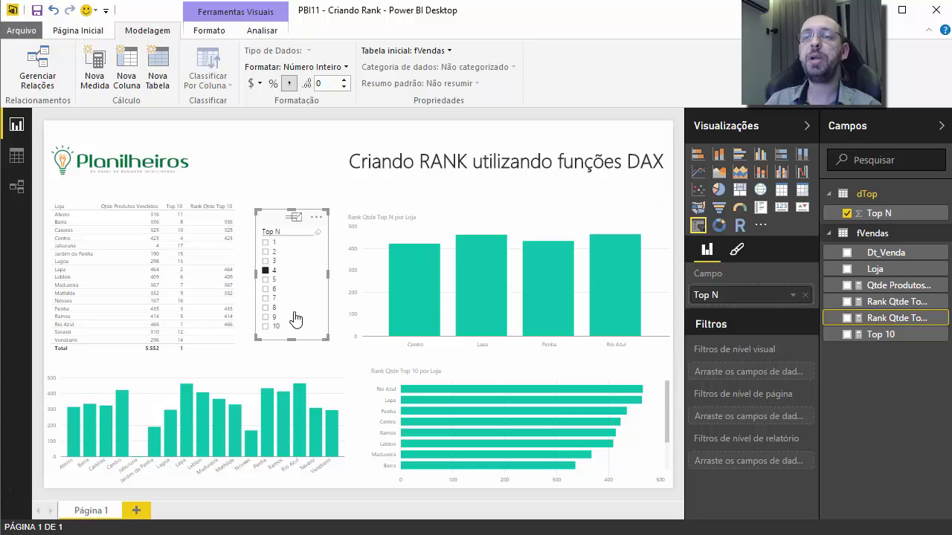